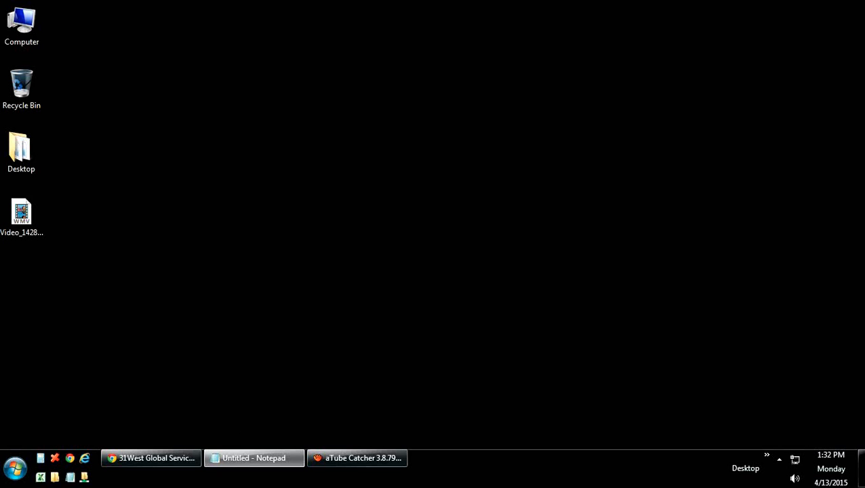
Step: Bring the Chrome window with Zendesk's Add a Widget page to the front
left_click(139, 464)
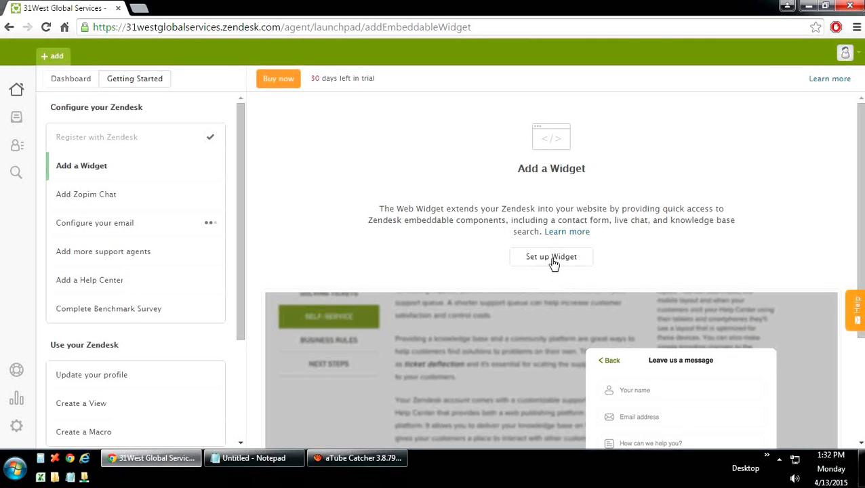
Step: Start the Web Widget setup from the Add a Widget page
left_click(553, 261)
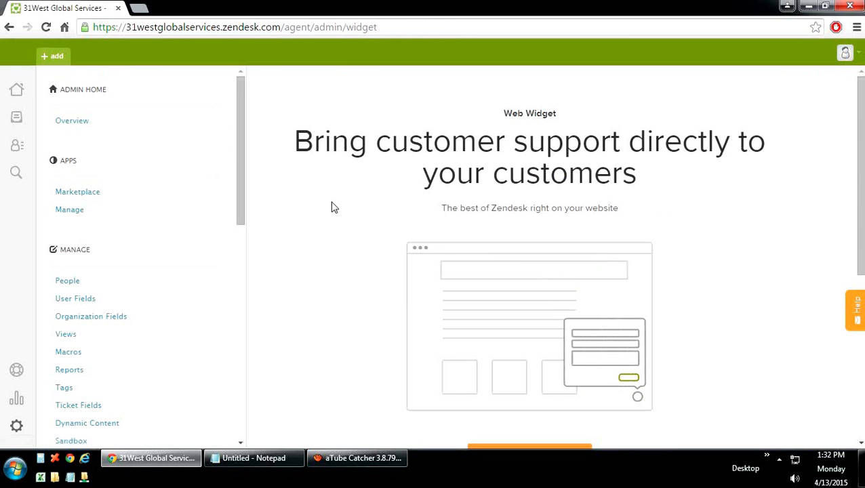
scroll(332, 208, "down", 3)
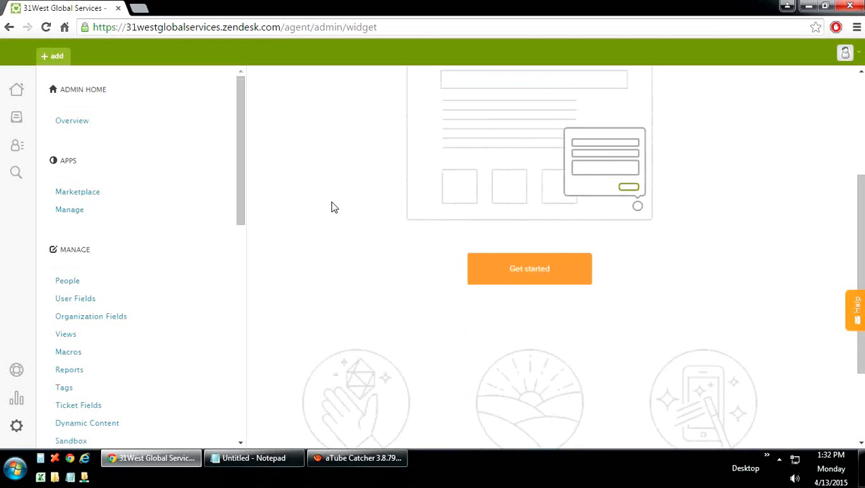
left_click(533, 268)
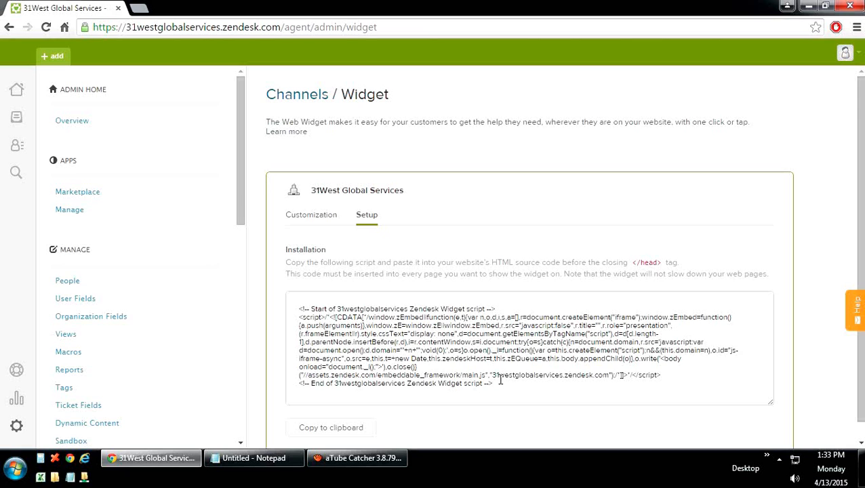
Step: Set the widget Position to Left under Customization, save, and return home
left_click(302, 220)
scroll(382, 268, "down", 1)
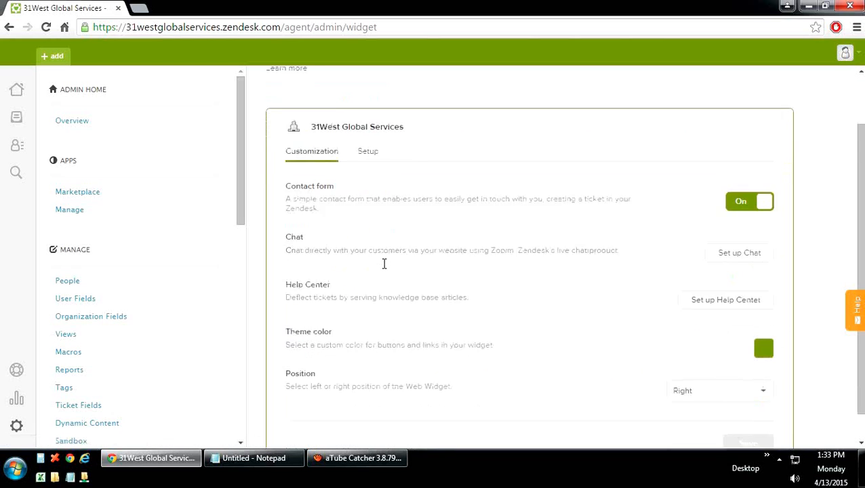
scroll(384, 264, "down", 1)
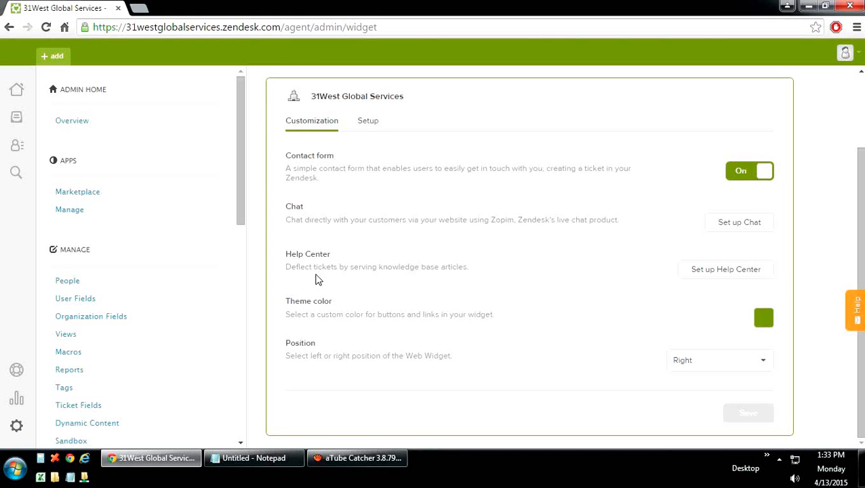
left_click(726, 369)
left_click(680, 401)
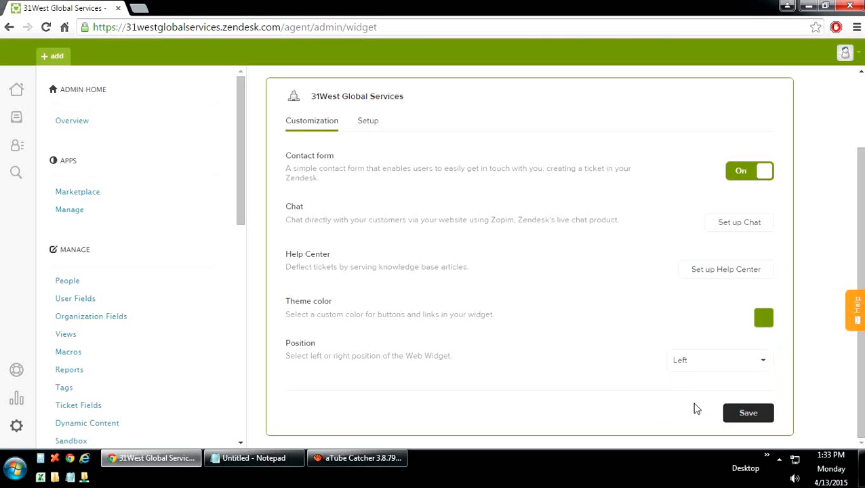
left_click(745, 413)
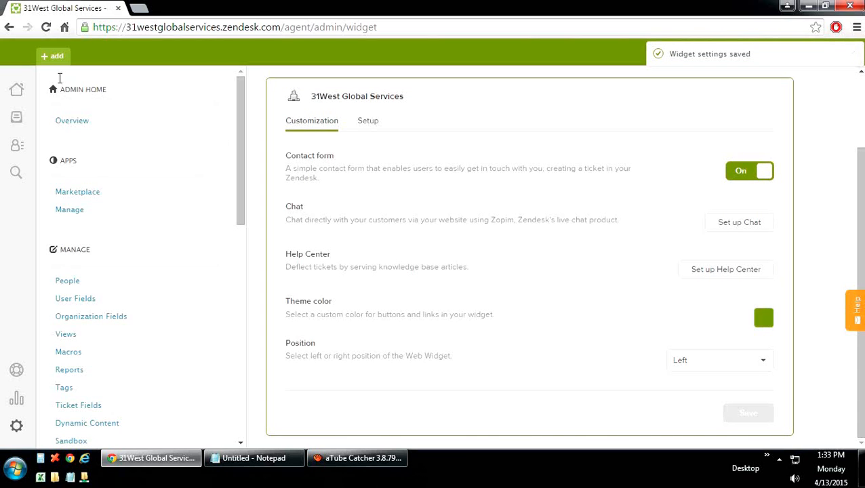
left_click(17, 92)
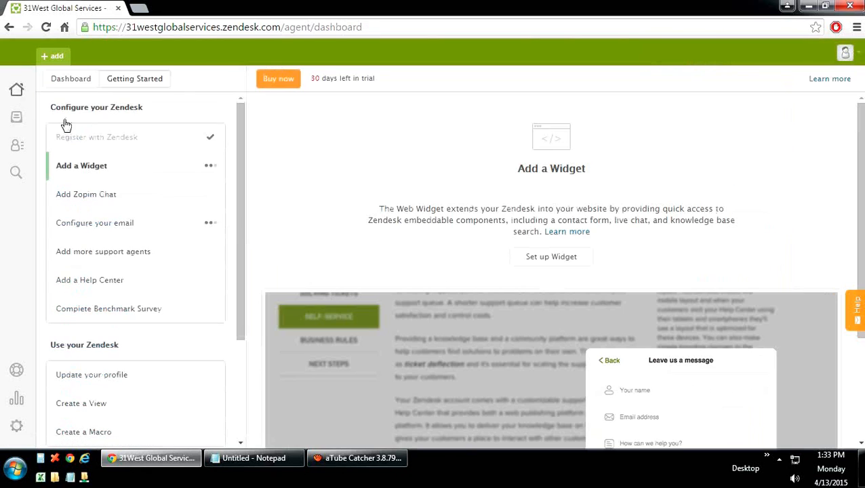
Step: Open Add Zopim Chat, agree to the Terms of Service and get started with Zopim
left_click(99, 199)
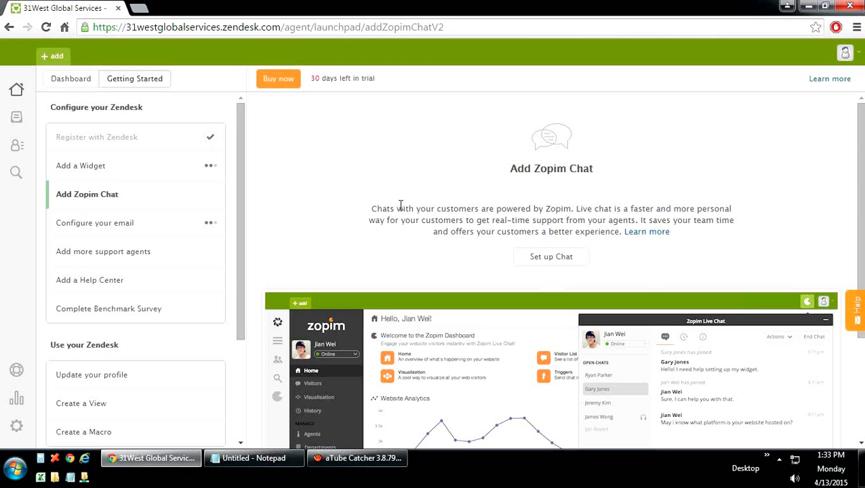
scroll(400, 208, "down", 2)
scroll(400, 209, "up", 2)
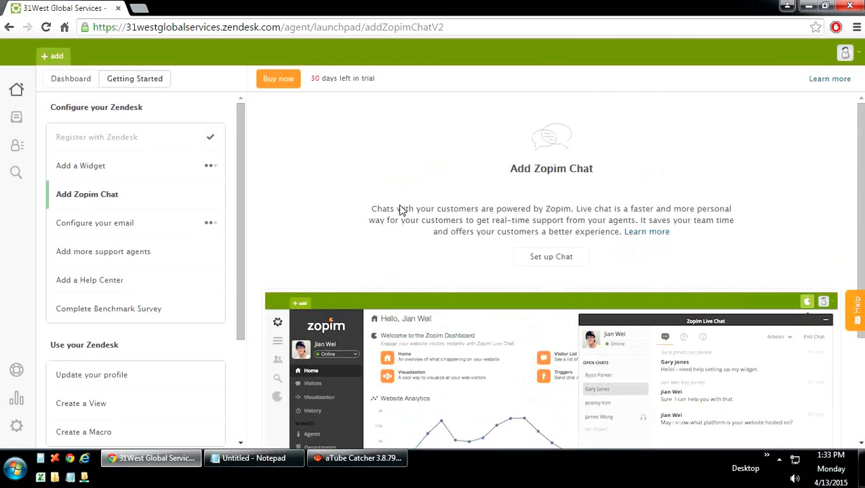
left_click(551, 257)
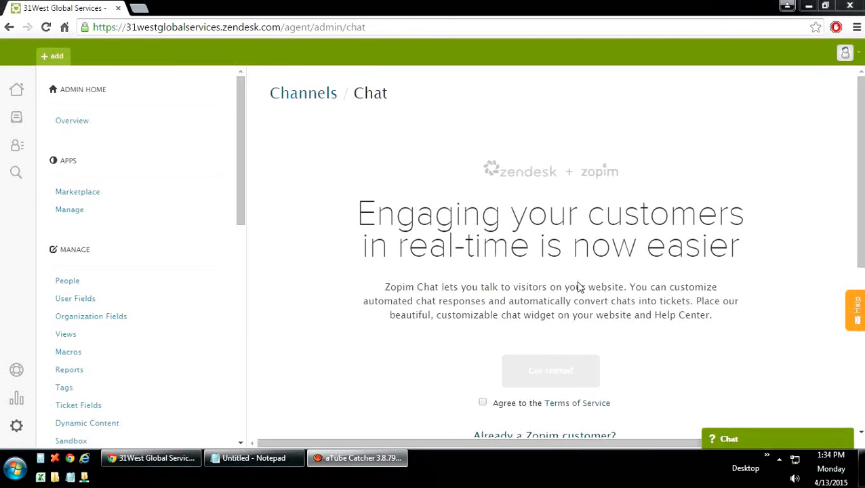
left_click(482, 404)
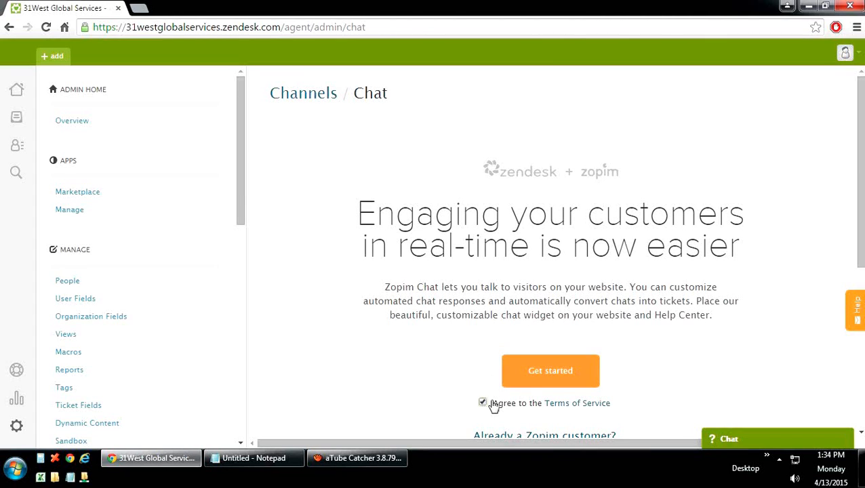
left_click(545, 374)
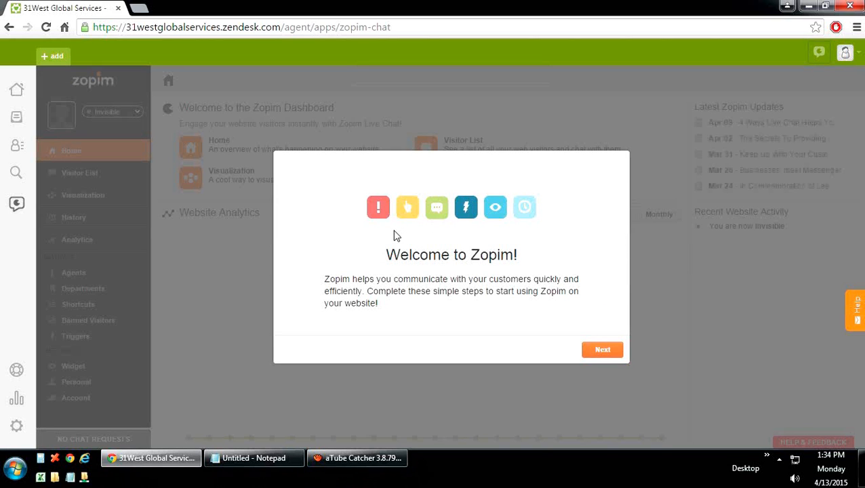
Step: Integrate Zopim with Zendesk via OAuth, select the embed code, and go to the Visitor List
left_click(599, 350)
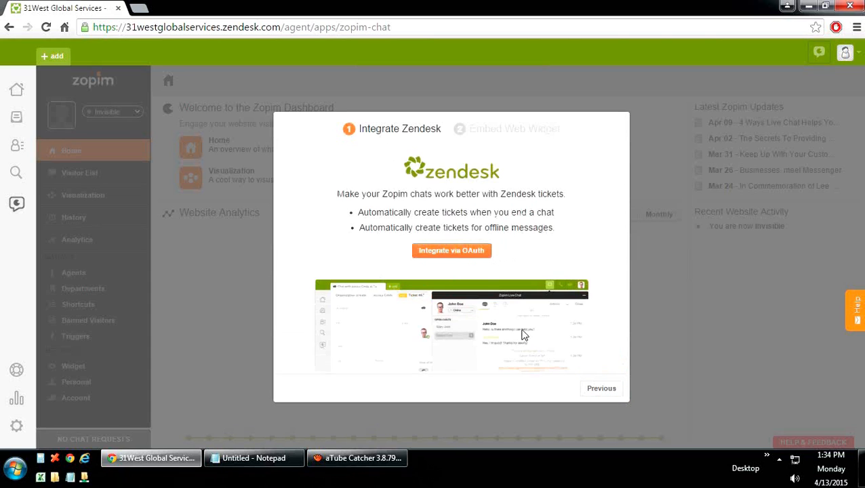
left_click(461, 257)
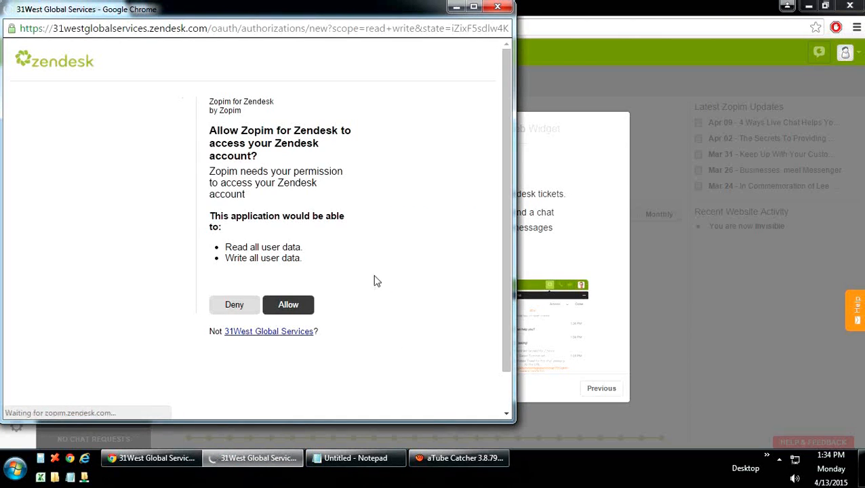
left_click(292, 310)
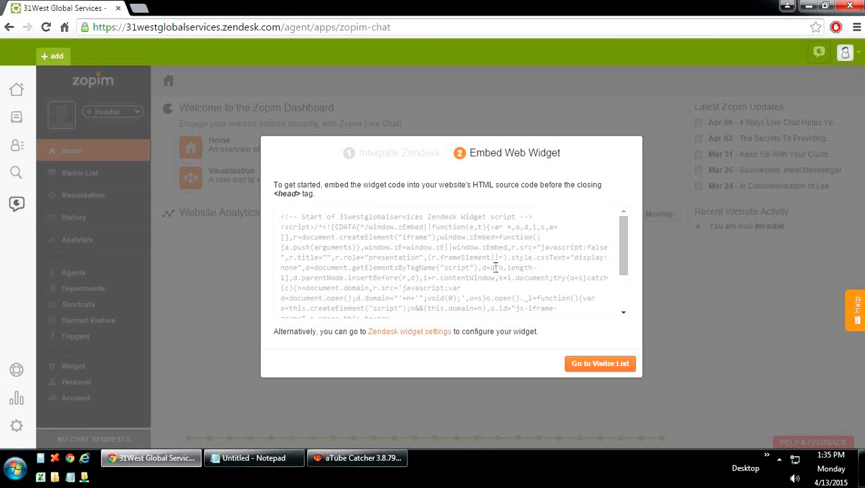
left_click(520, 298)
key("ctrl+a")
scroll(520, 298, "down", 2)
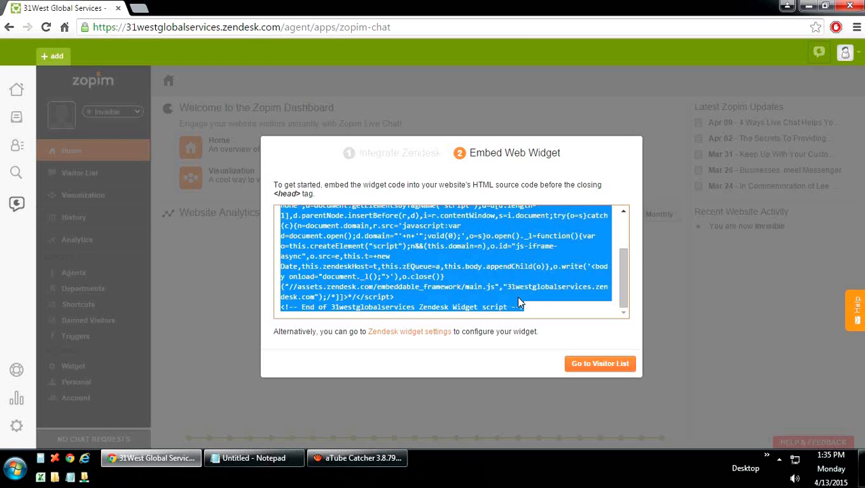
left_click(590, 366)
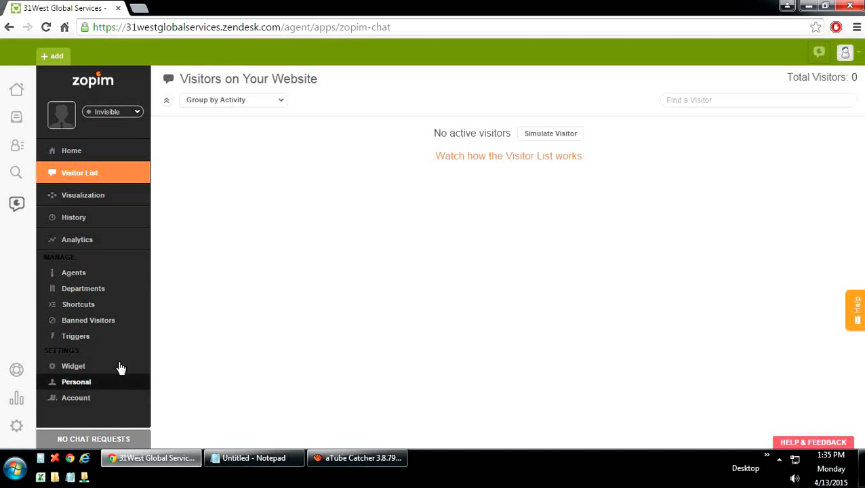
Step: Browse Zopim's Visualization, History and Analytics pages, then open Agents
left_click(96, 201)
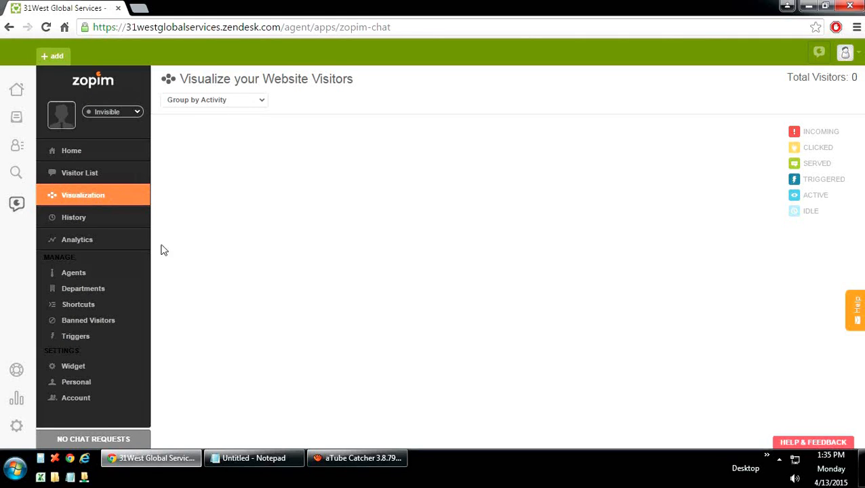
left_click(85, 226)
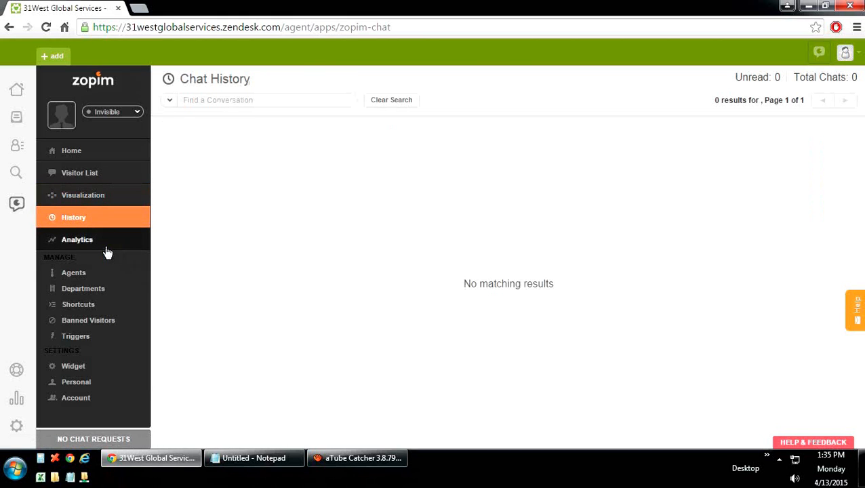
left_click(107, 251)
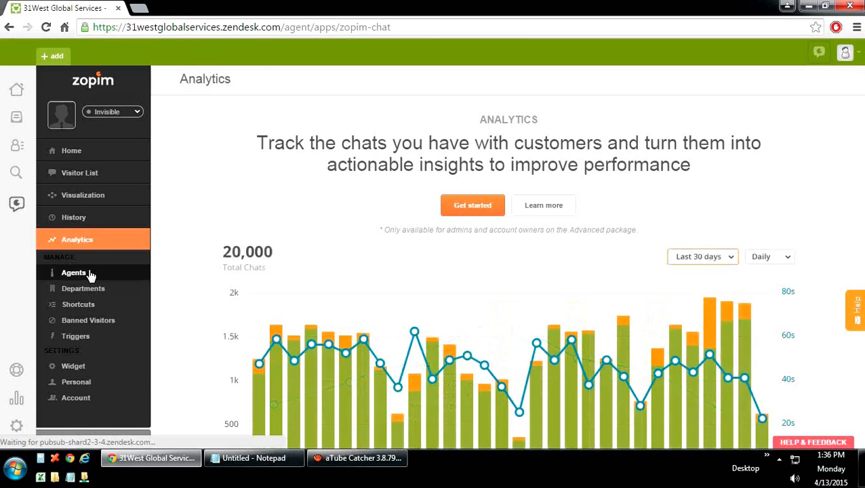
left_click(90, 274)
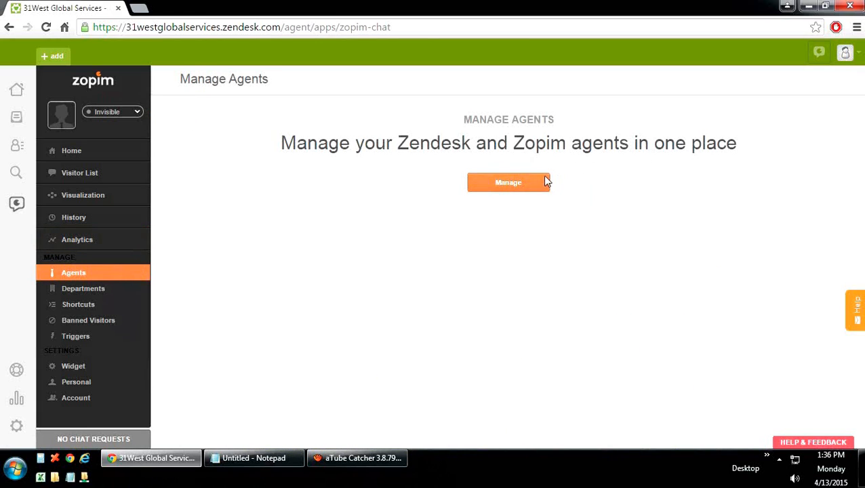
Step: List agents and create a new Agent user with the person's name and e-mail
left_click(508, 190)
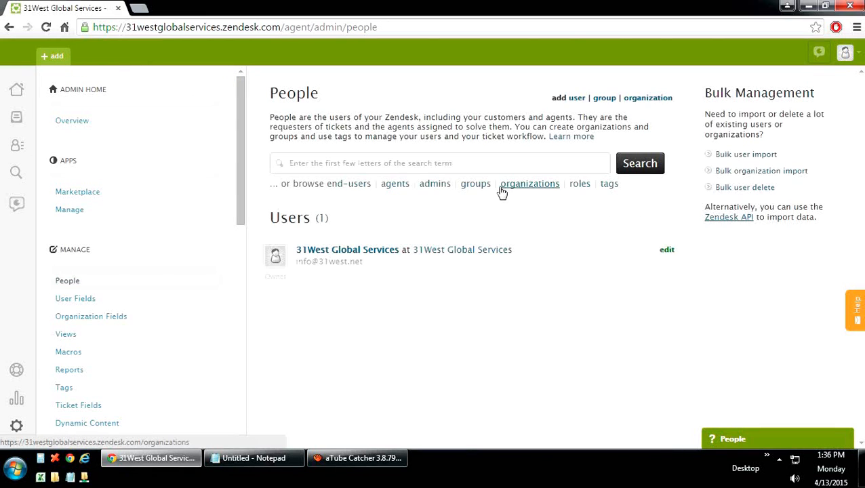
left_click(395, 186)
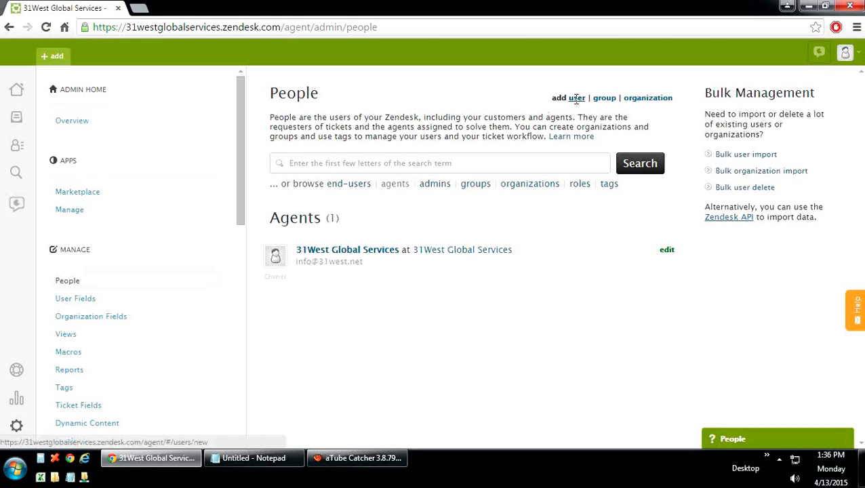
left_click(576, 98)
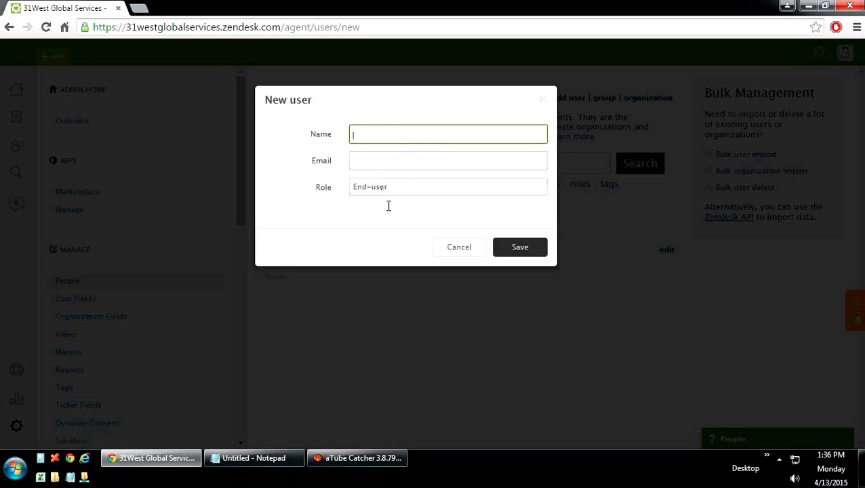
left_click(420, 189)
left_click(357, 224)
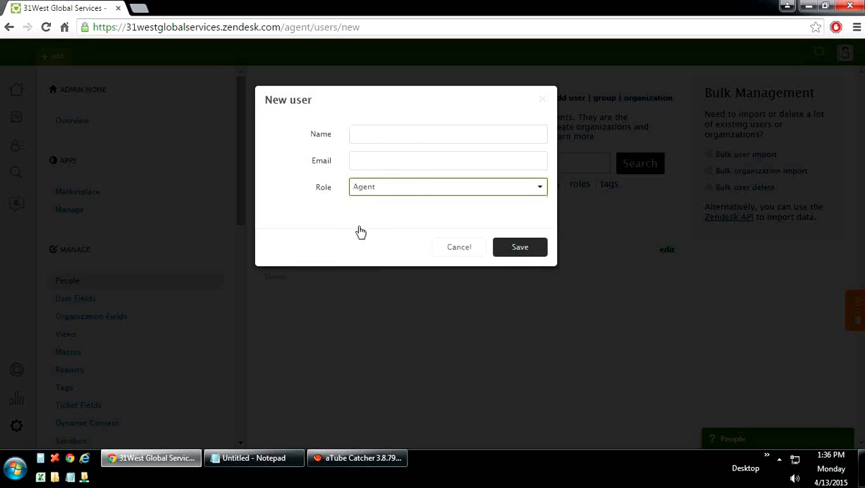
left_click(391, 133)
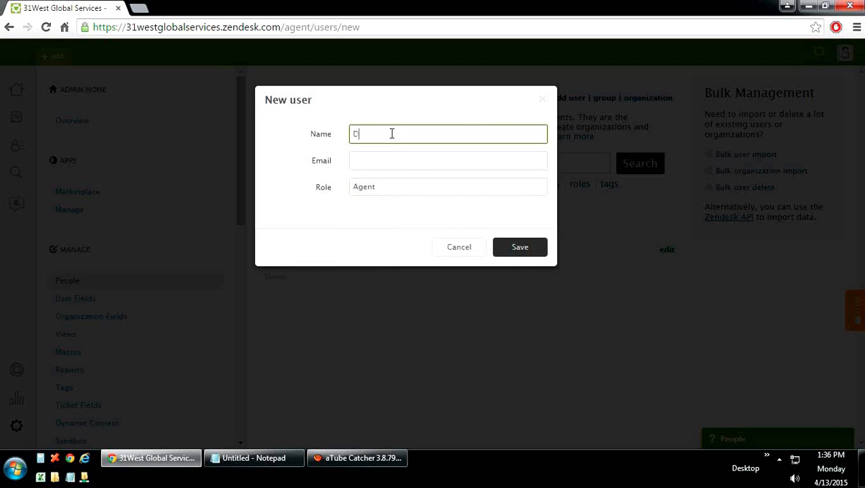
type("David")
left_click(370, 158)
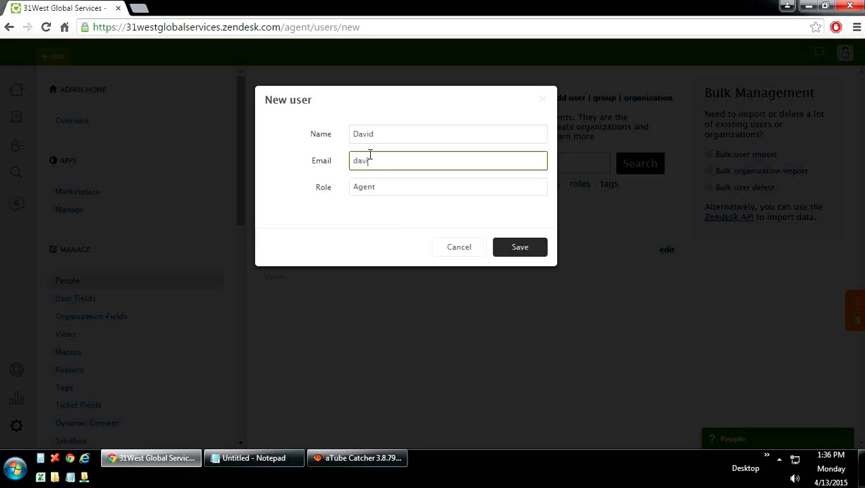
left_click(511, 248)
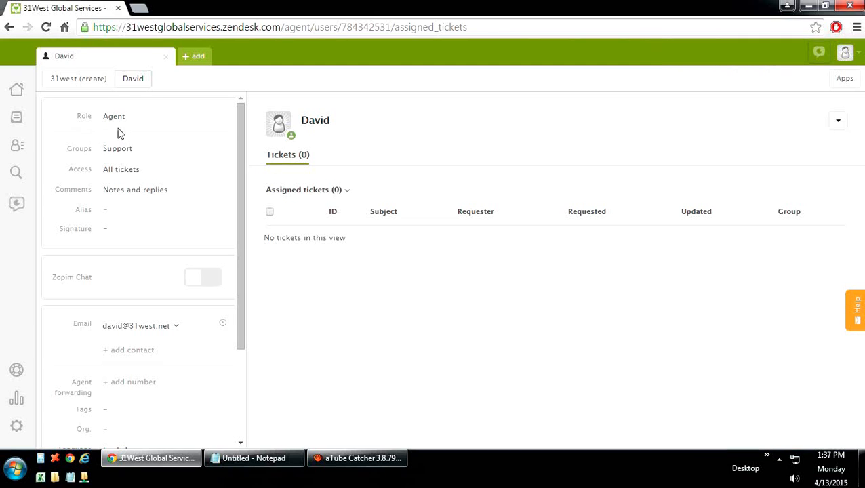
Step: Cancel the new 31west organization form and go back to the People admin page
mouse_move(191, 61)
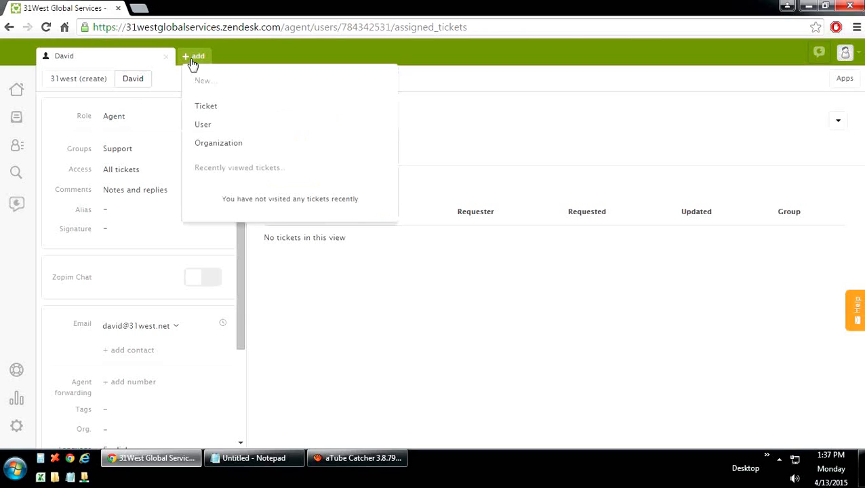
left_click(92, 81)
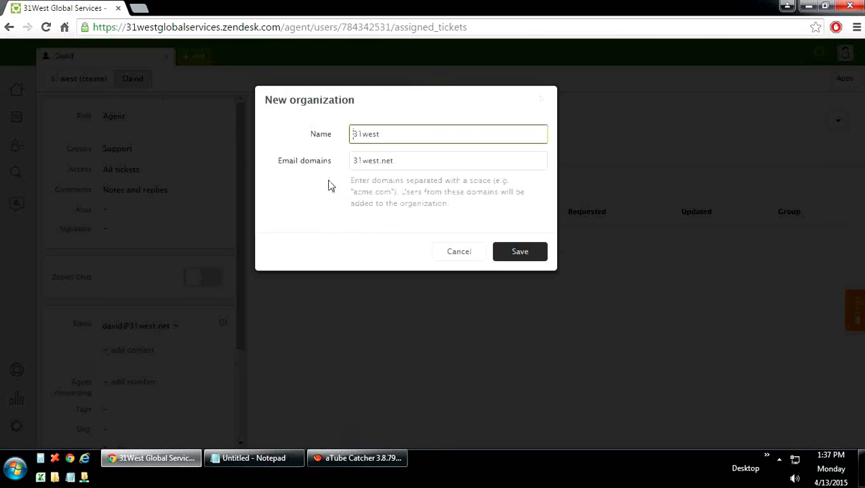
left_click(451, 252)
left_click(8, 28)
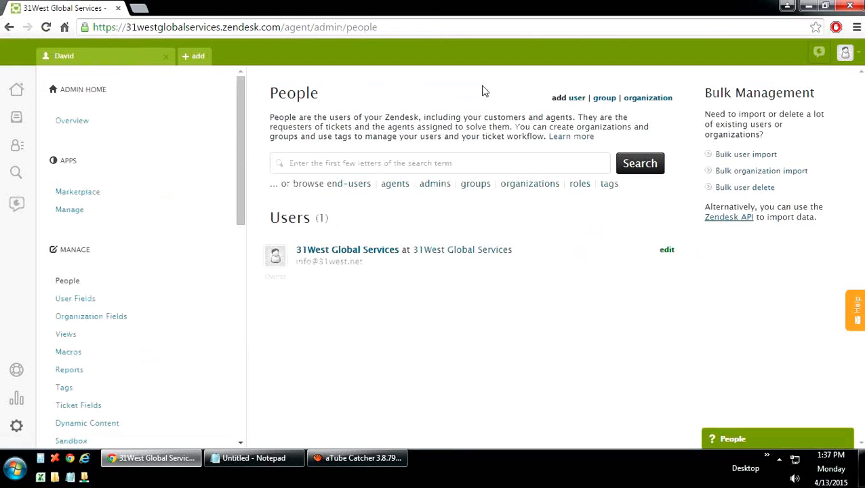
Step: Add another user with the Agent role, enter their e-mail address, and save
left_click(578, 100)
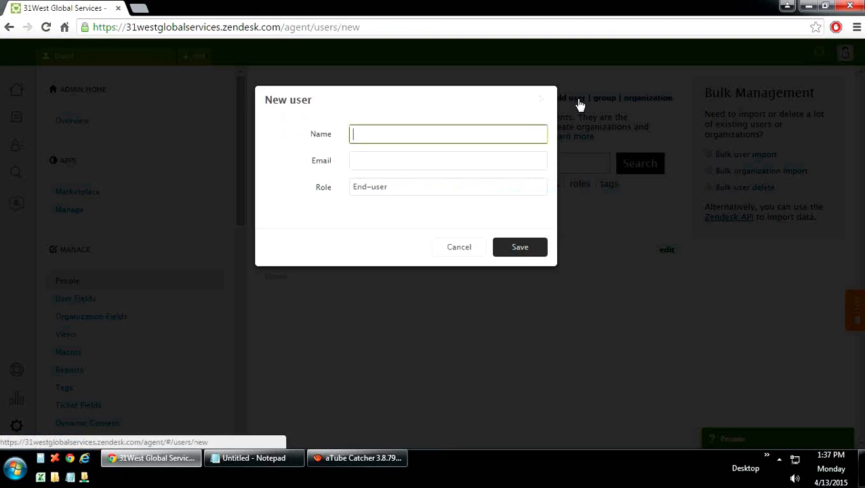
left_click(450, 186)
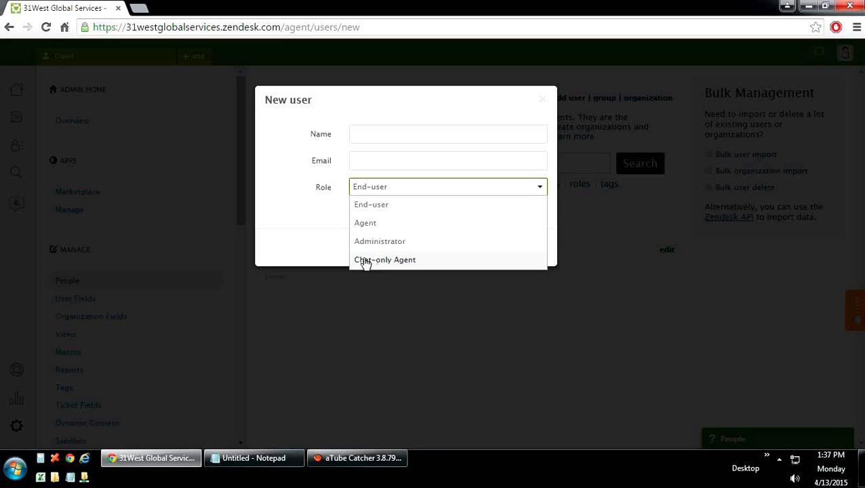
left_click(330, 257)
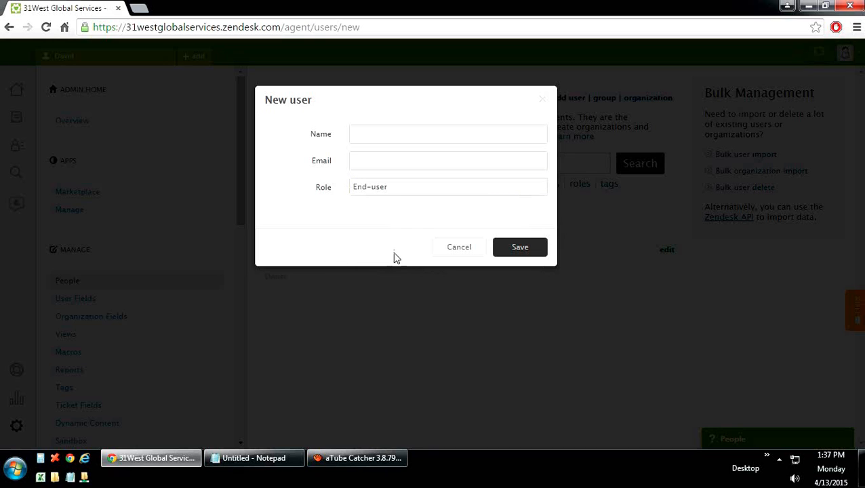
left_click(458, 136)
left_click(393, 195)
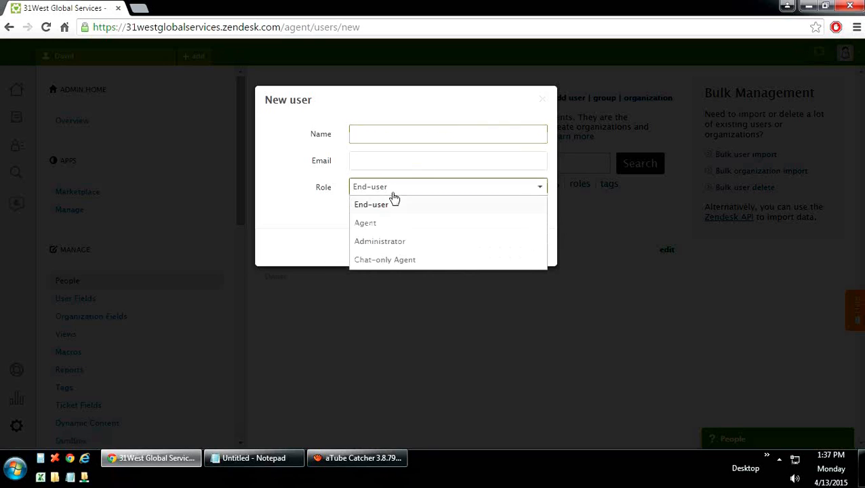
left_click(366, 221)
left_click(372, 139)
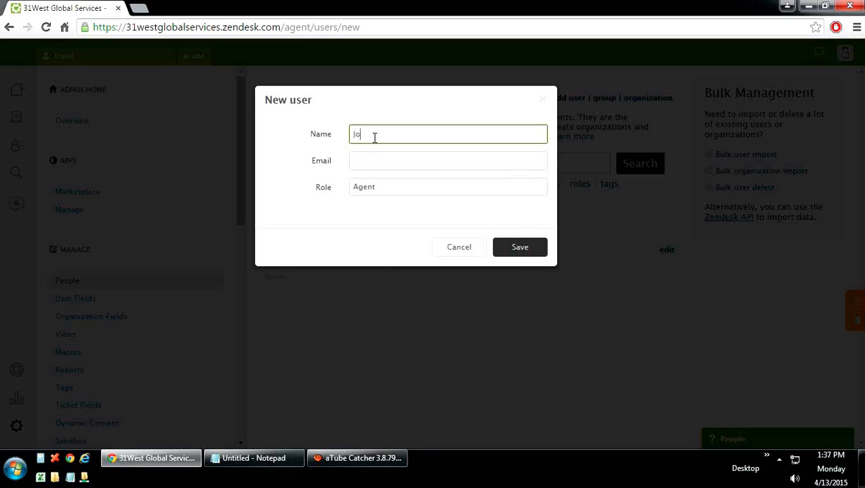
left_click(456, 162)
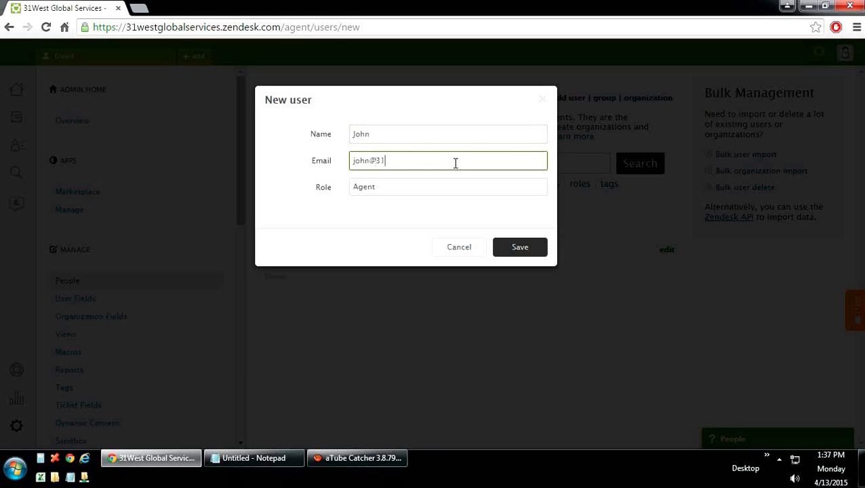
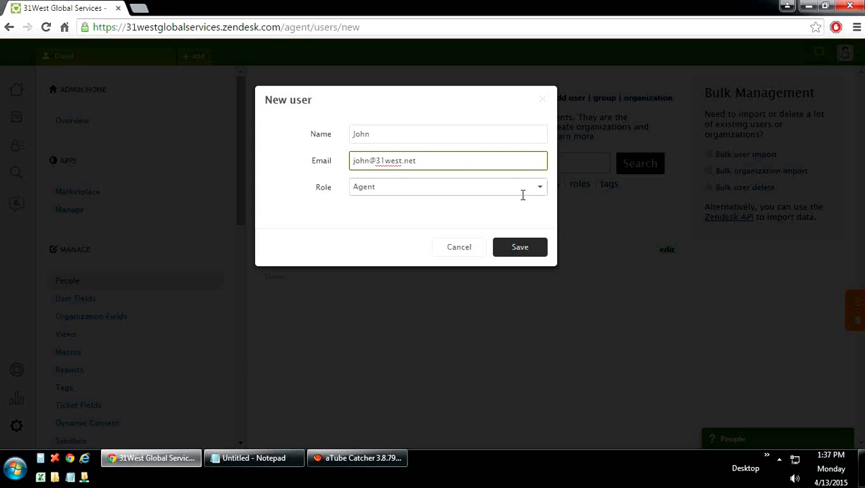
left_click(513, 252)
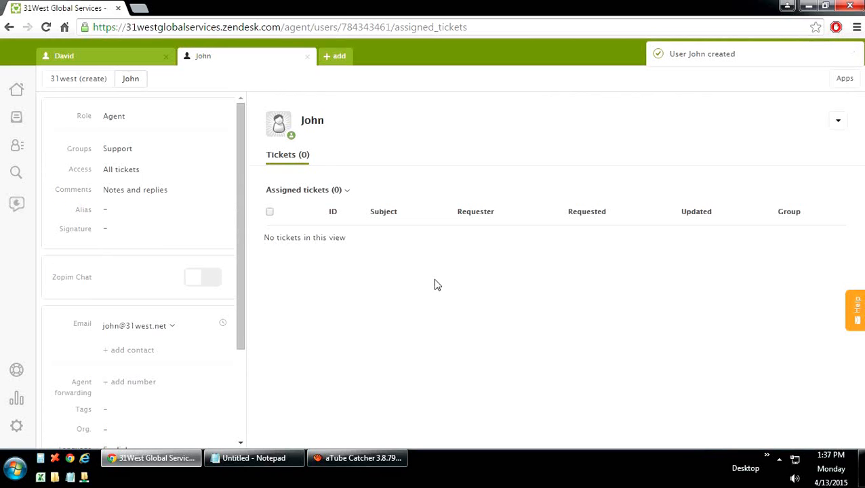
Step: Close both open user profile tabs
left_click(129, 63)
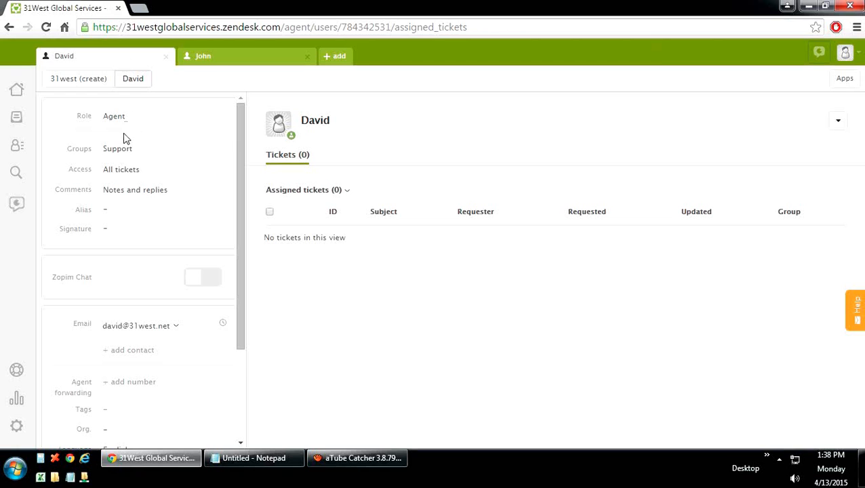
left_click(217, 60)
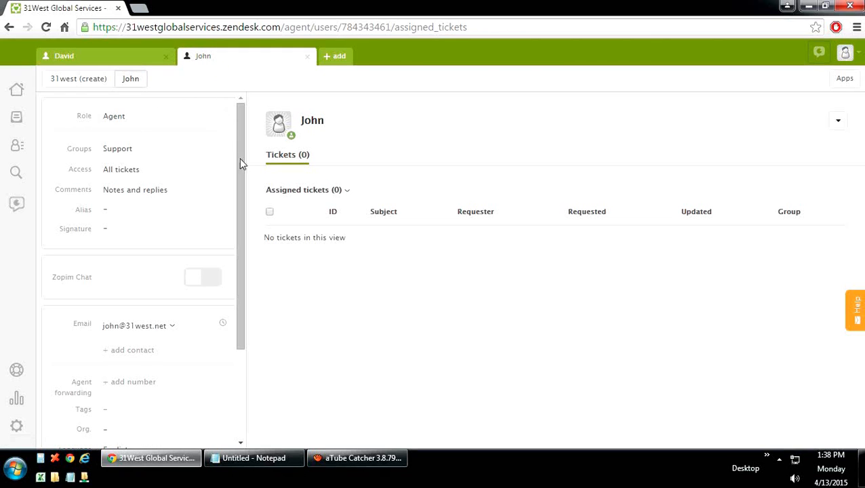
left_click(308, 57)
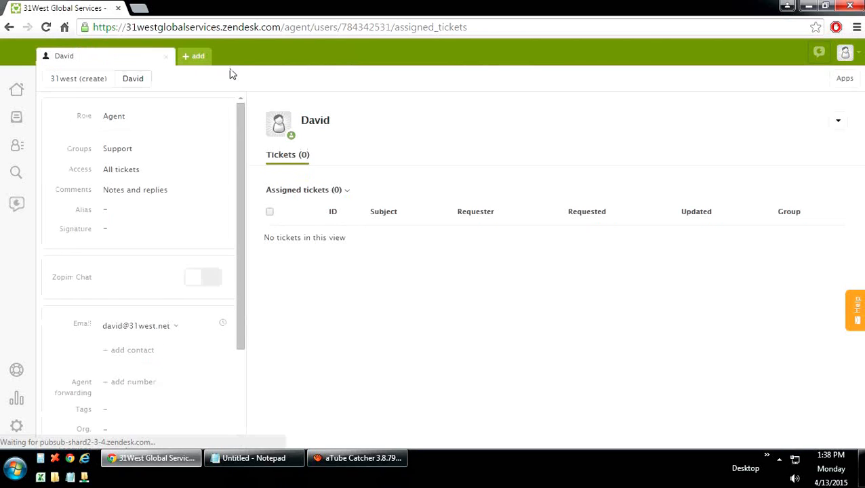
left_click(167, 57)
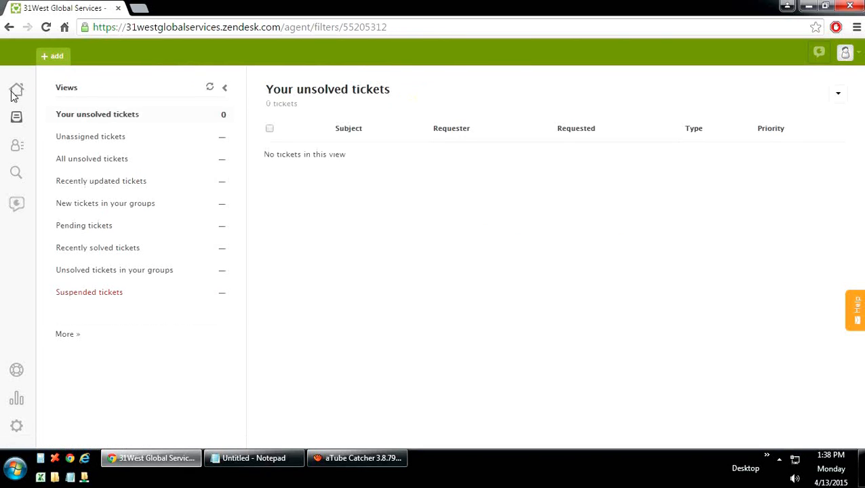
Step: Open the Zopim Dashboard's Departments list from the Getting Started home
left_click(16, 89)
left_click(540, 258)
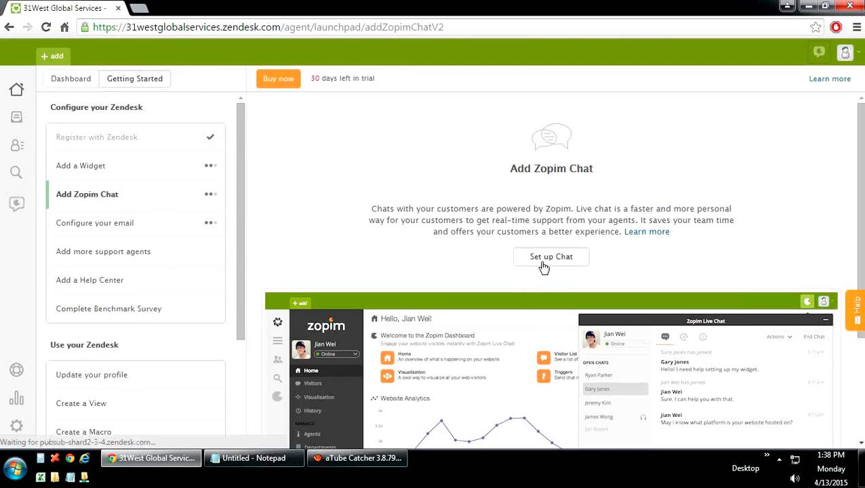
scroll(689, 249, "down", 2)
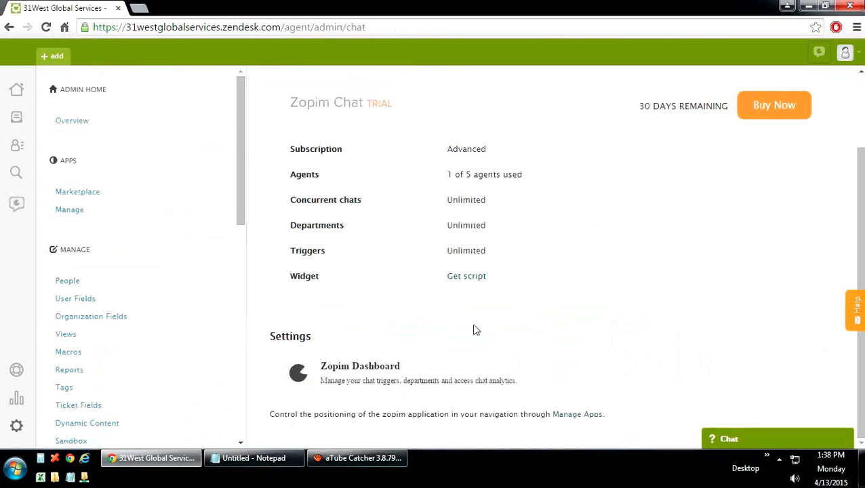
left_click(373, 378)
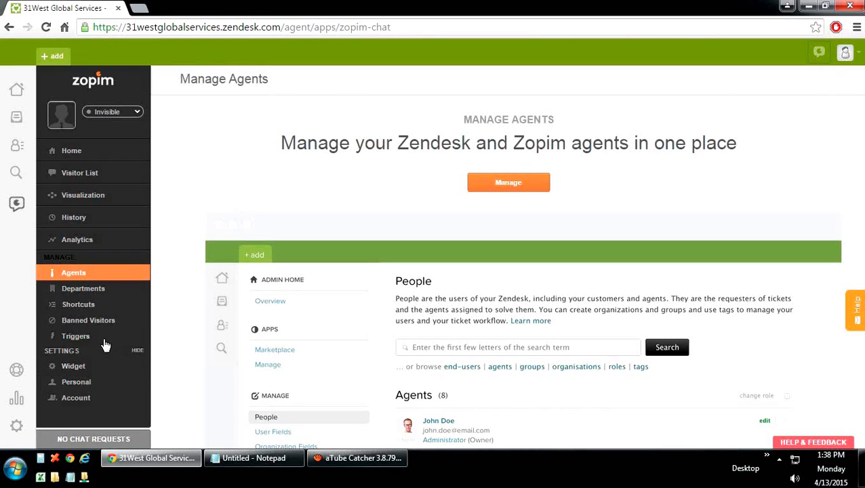
left_click(88, 290)
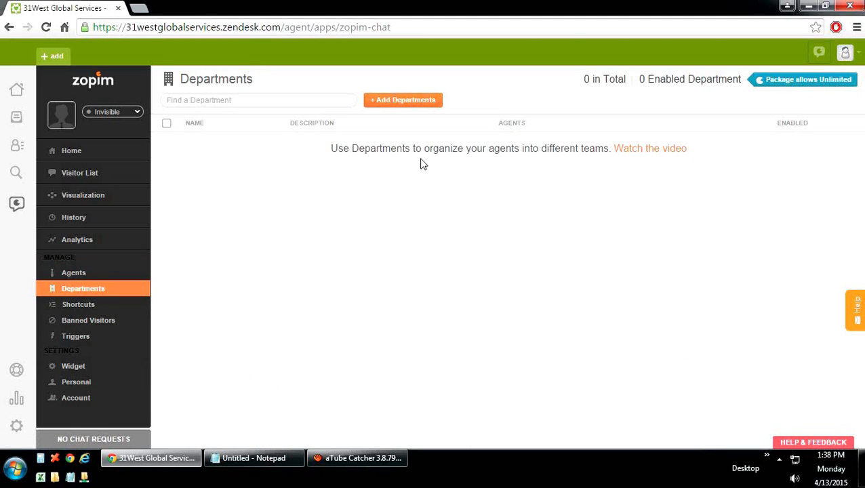
Step: Create the Sales and IT departments, each assigned to 31West Services
left_click(408, 102)
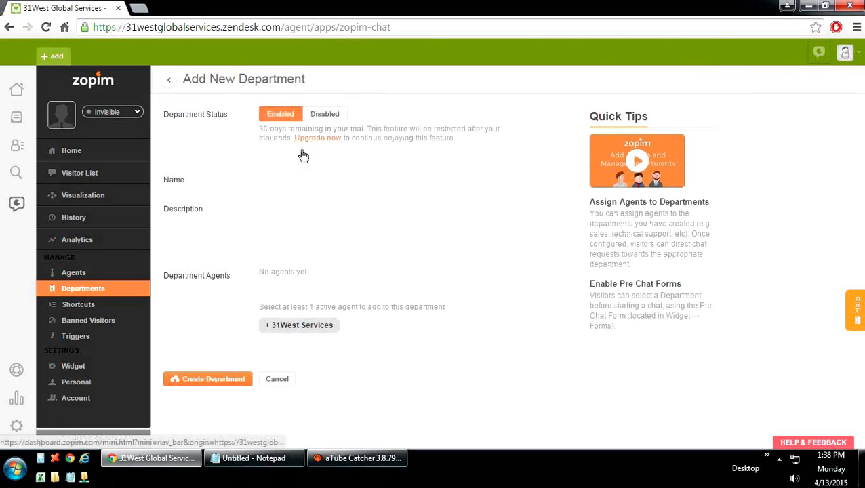
left_click(288, 178)
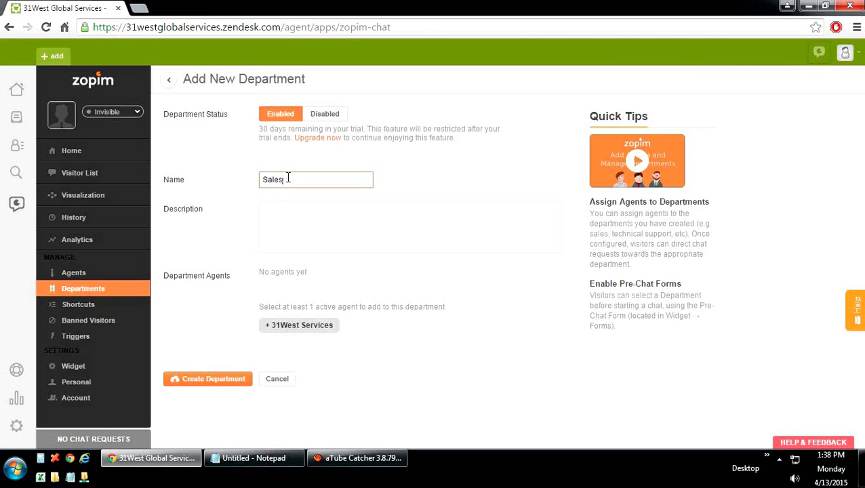
left_click(292, 268)
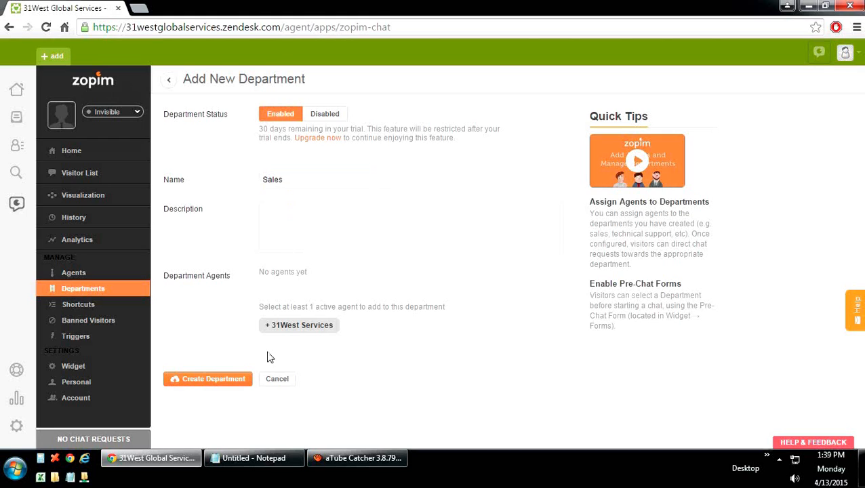
left_click(281, 328)
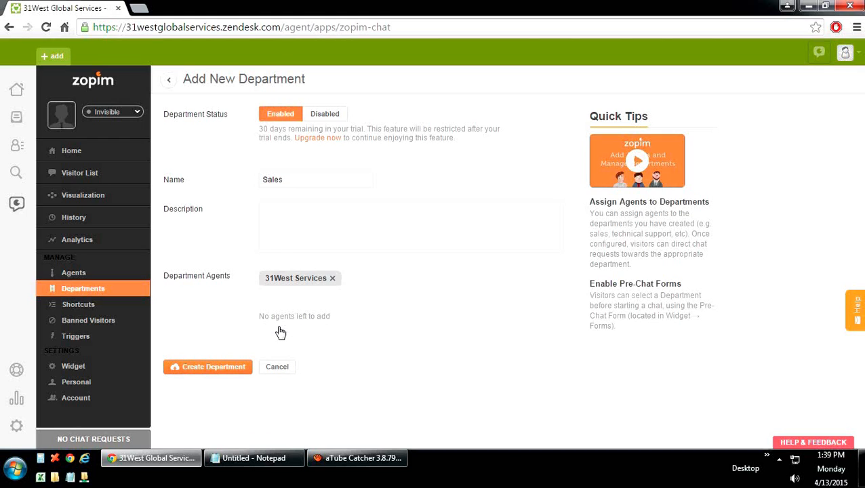
left_click(210, 373)
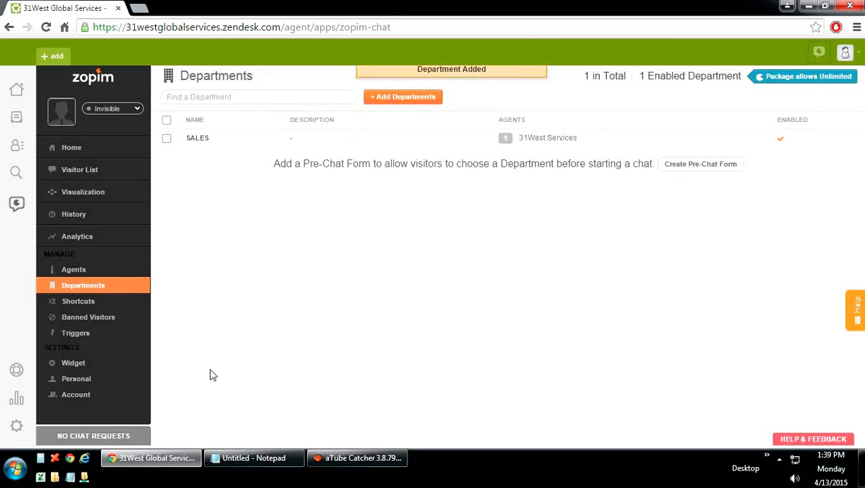
left_click(394, 100)
left_click(275, 180)
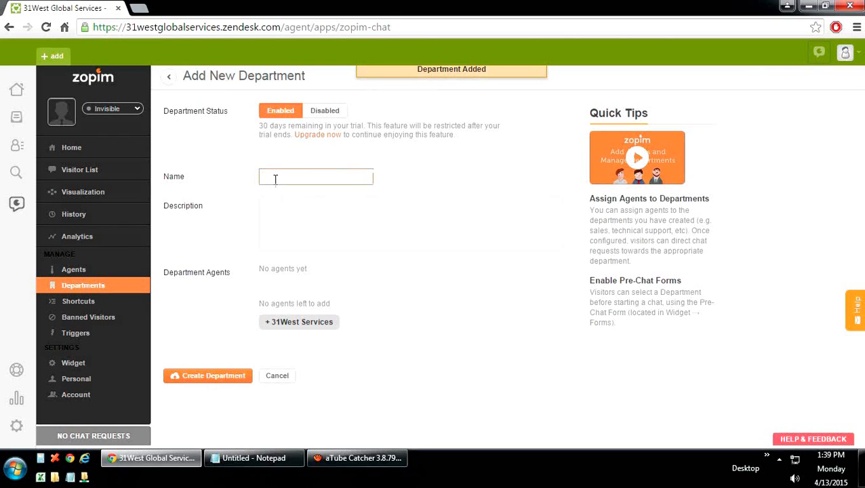
type("IT")
left_click(267, 323)
left_click(209, 372)
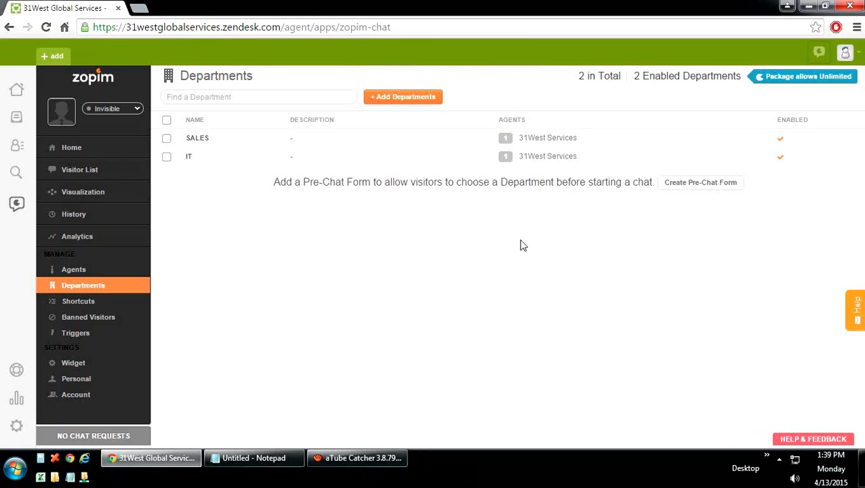
Step: Turn the Pre-Chat Form on with greeting 'Welcome to 31West', phone number and required identity
left_click(696, 183)
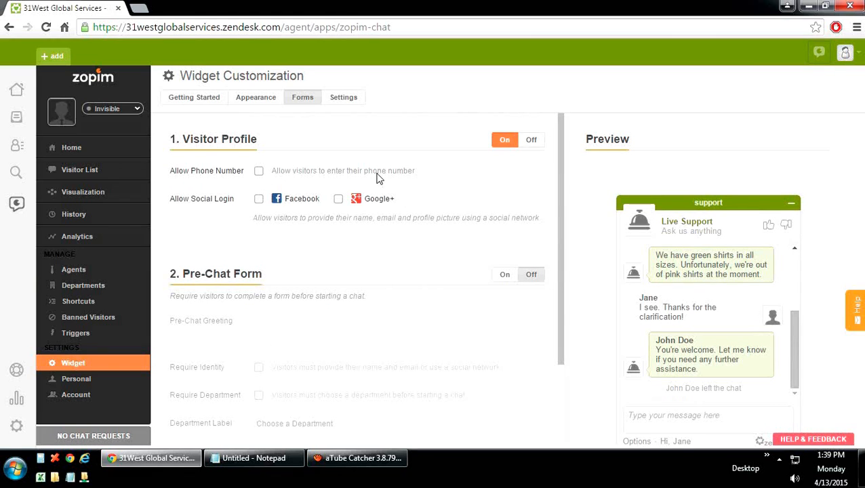
left_click(259, 171)
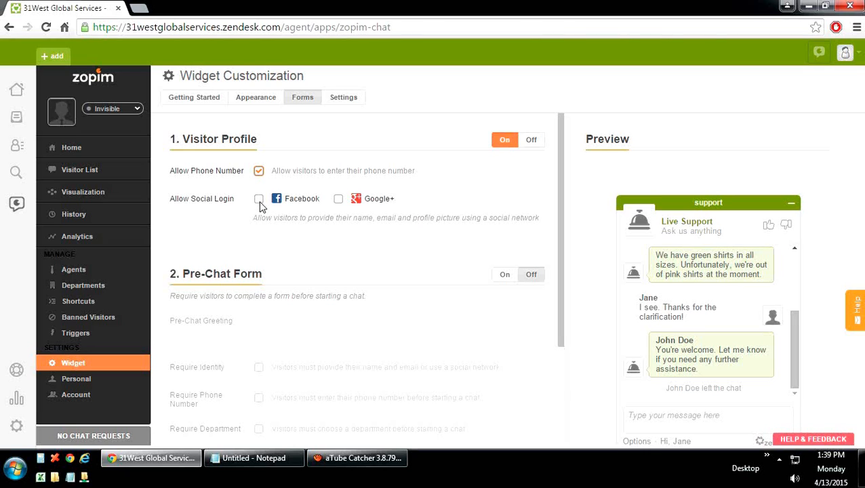
left_click(259, 199)
scroll(348, 288, "down", 3)
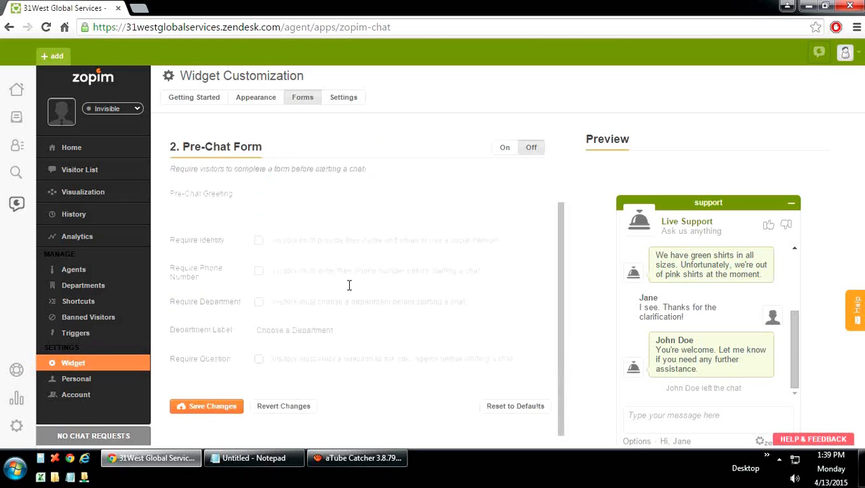
left_click(507, 153)
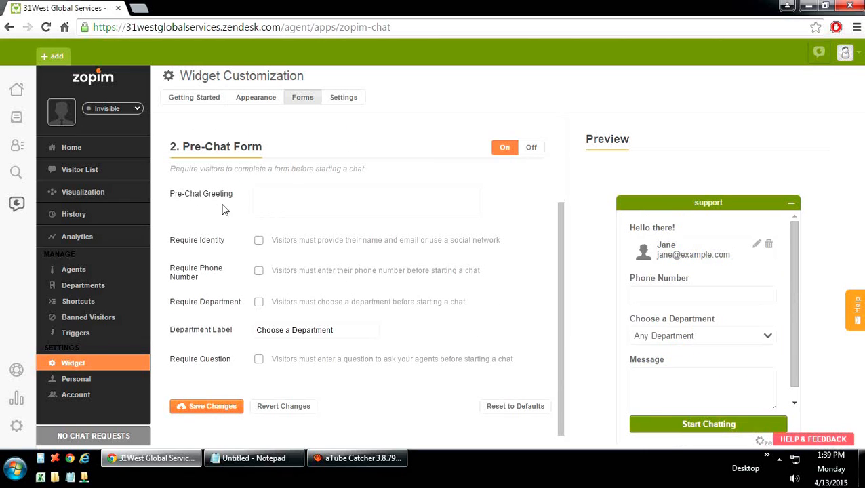
left_click(285, 208)
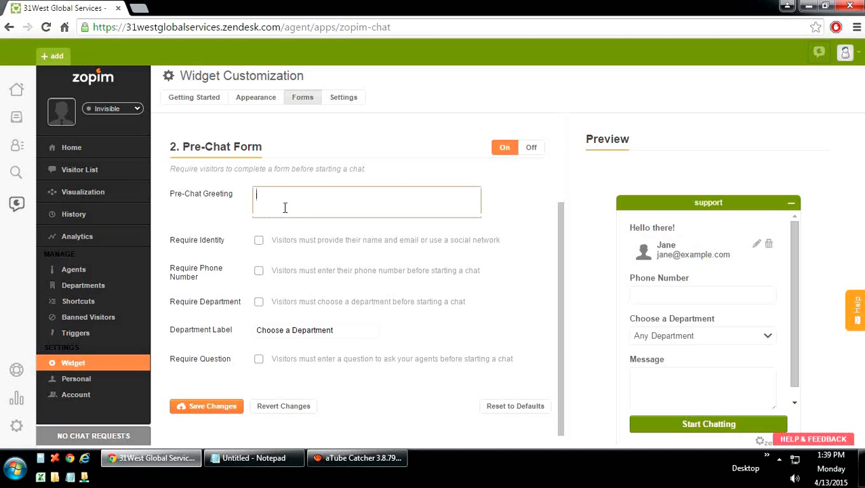
type("Welcom")
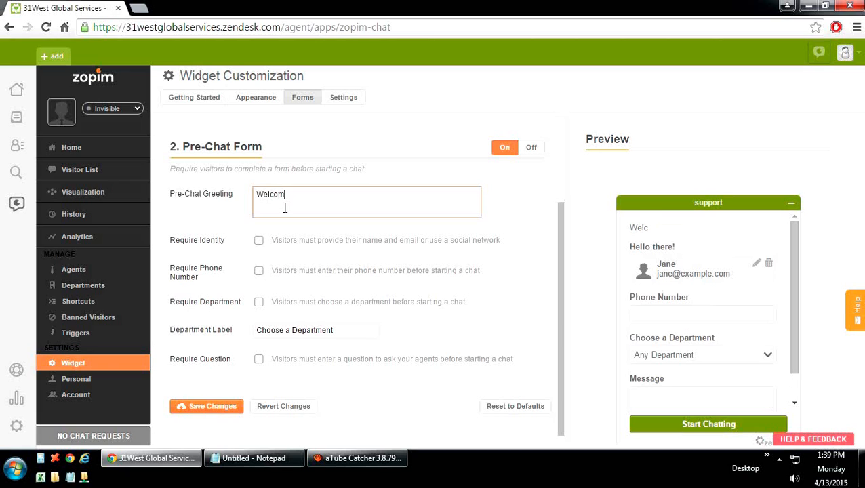
type("e to 31West")
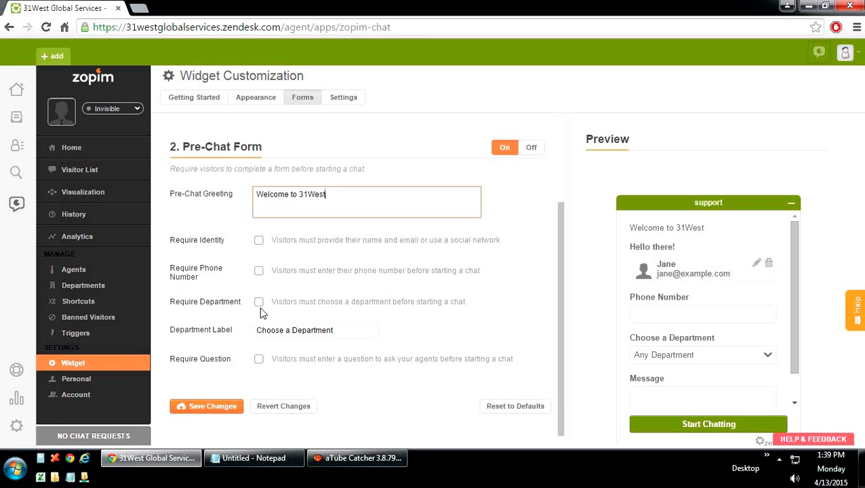
left_click(258, 243)
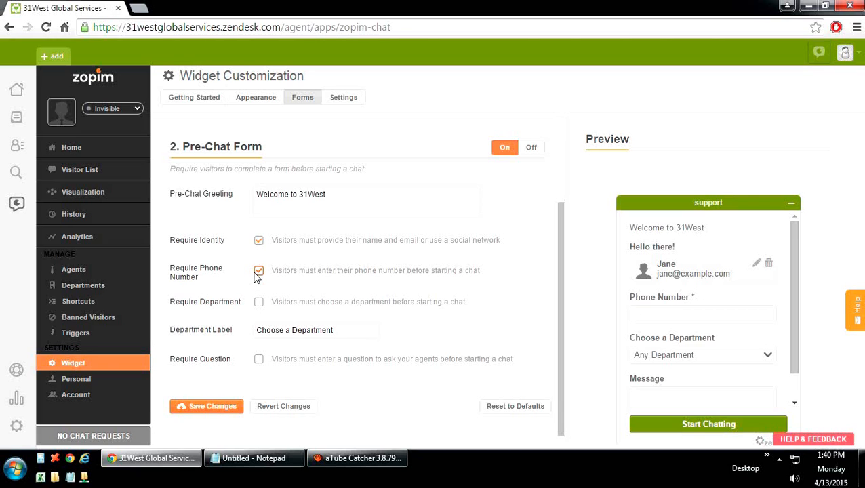
Step: Touch the department label, dismiss the unsaved-changes warning, and save the pre-chat form
left_click(292, 332)
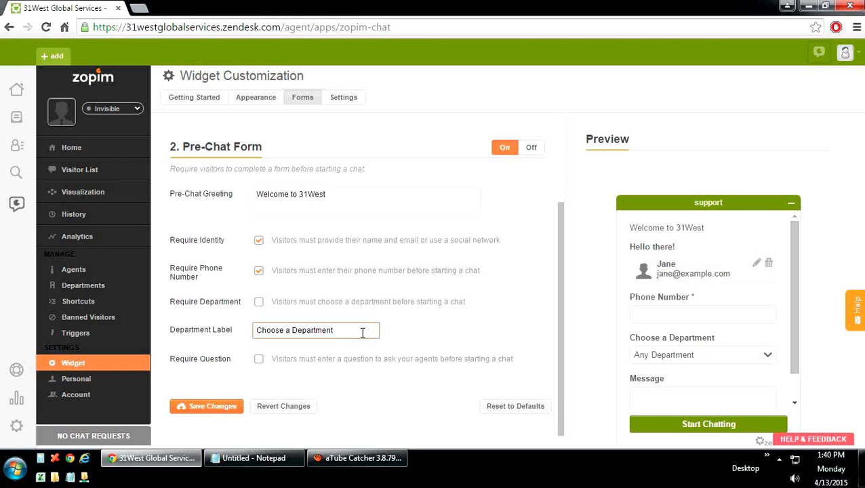
left_click(250, 101)
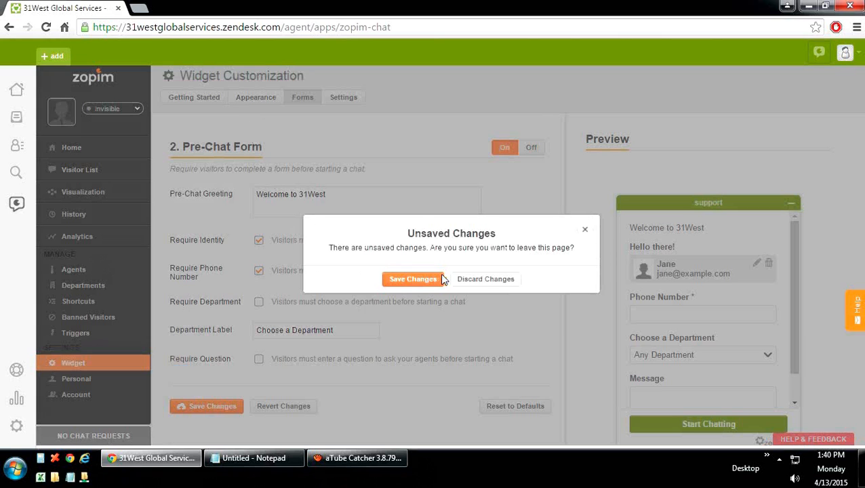
left_click(584, 229)
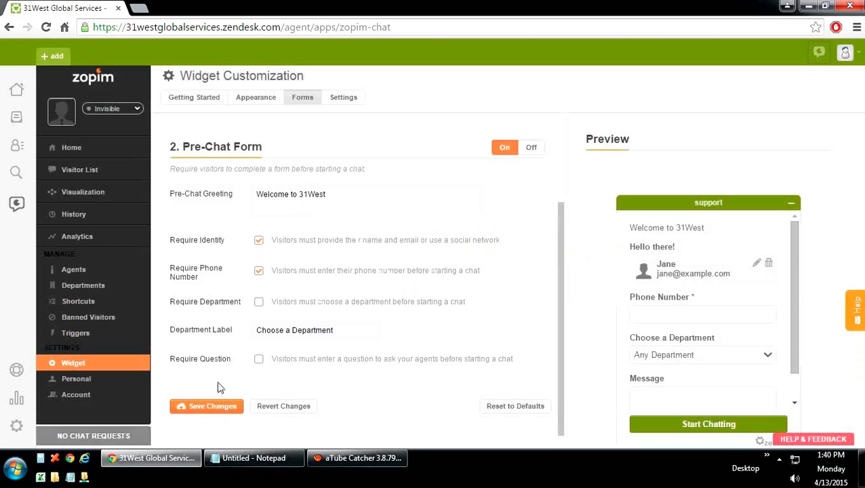
left_click(214, 408)
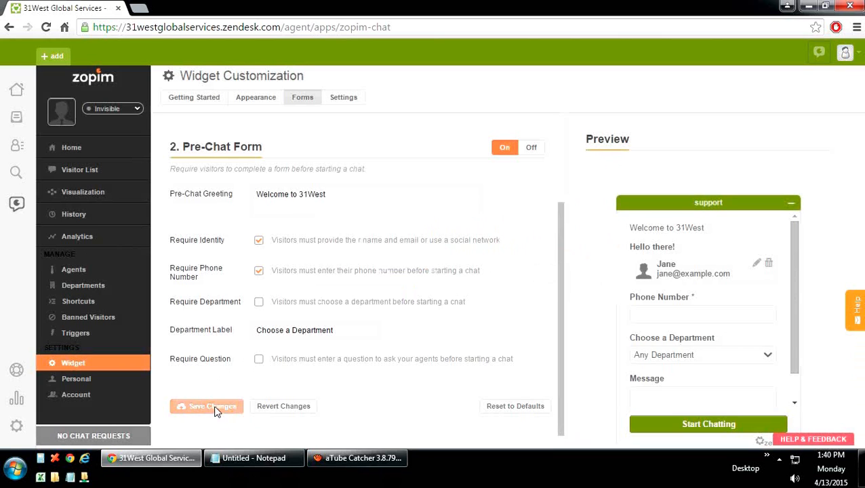
Step: Review and save the widget Appearance settings
left_click(254, 99)
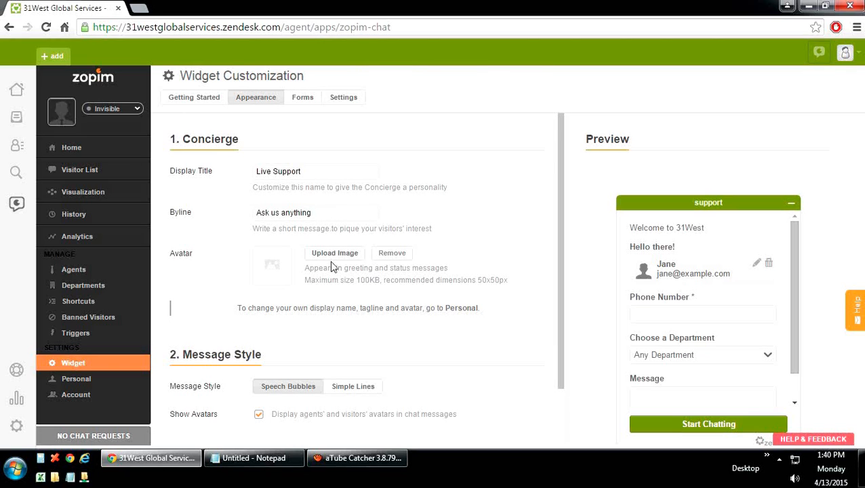
scroll(332, 267, "down", 1)
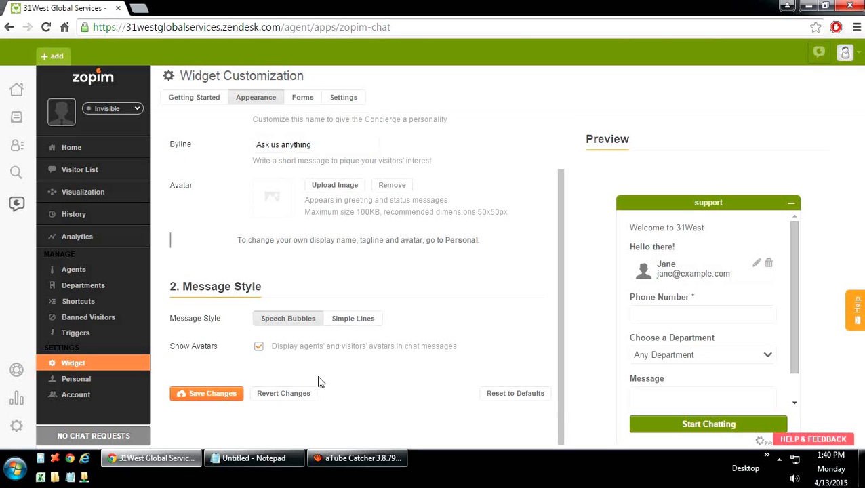
left_click(233, 393)
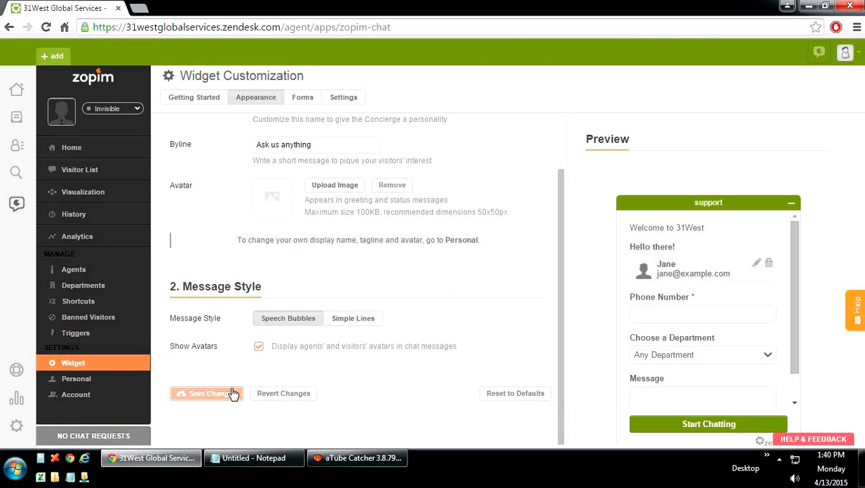
Step: Check the widget Settings and Personal sound notifications, leaving volume at maximum, then open Account
left_click(343, 101)
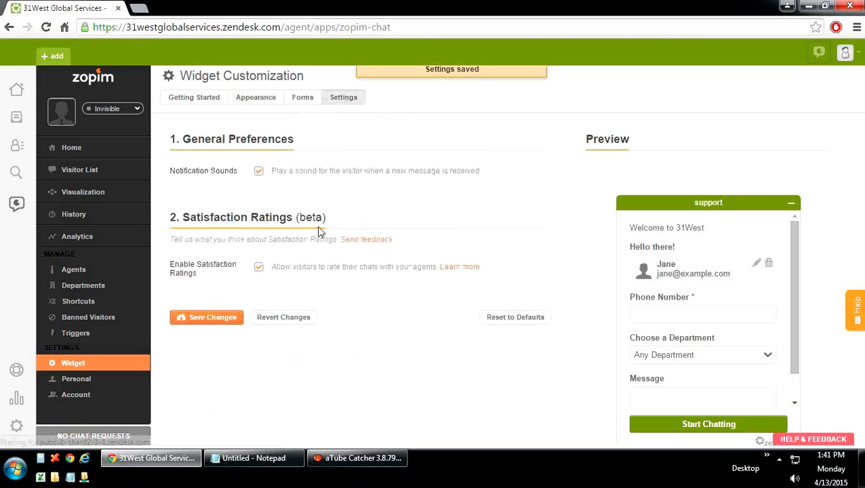
left_click(84, 383)
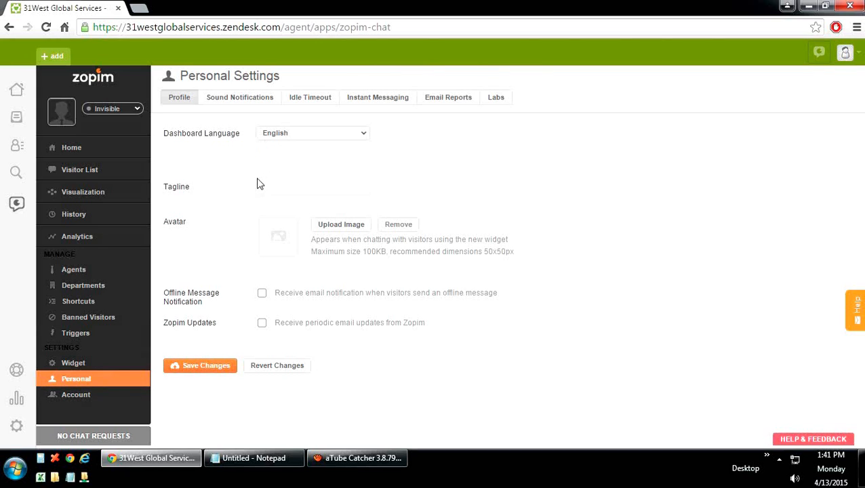
left_click(244, 100)
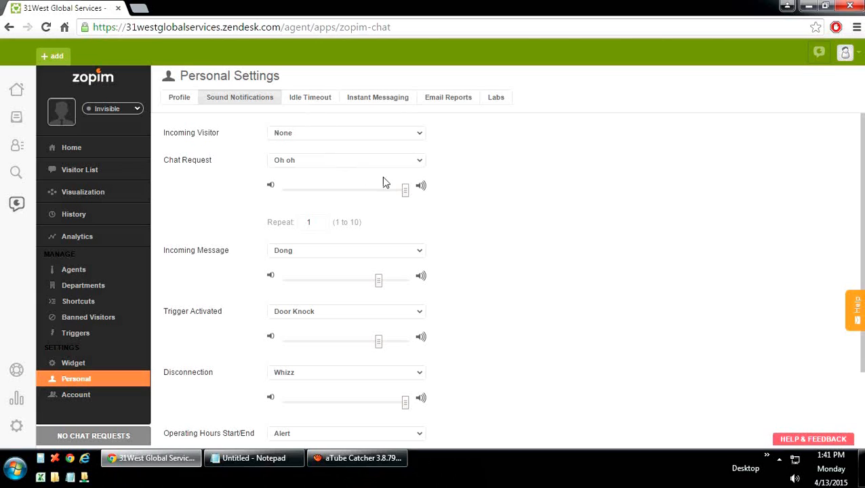
left_click_drag(403, 196, 423, 197)
scroll(427, 196, "down", 2)
scroll(427, 197, "up", 2)
left_click(92, 398)
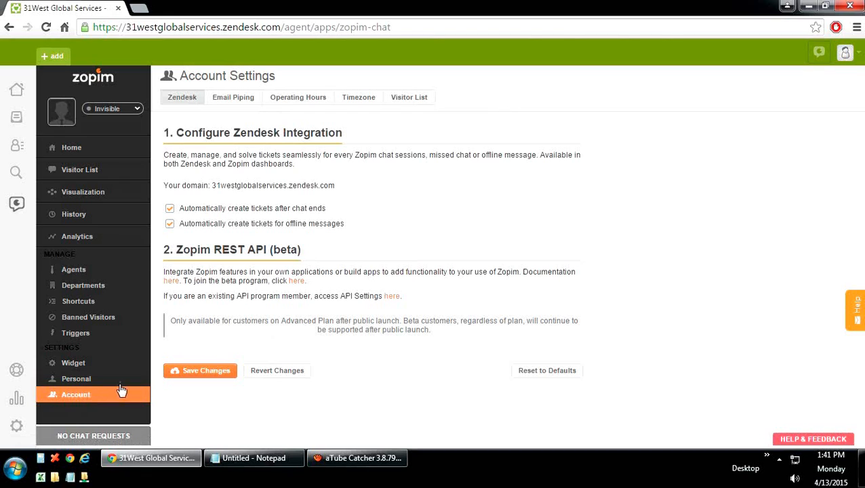
Step: Review the chat Operating Hours settings
left_click(295, 101)
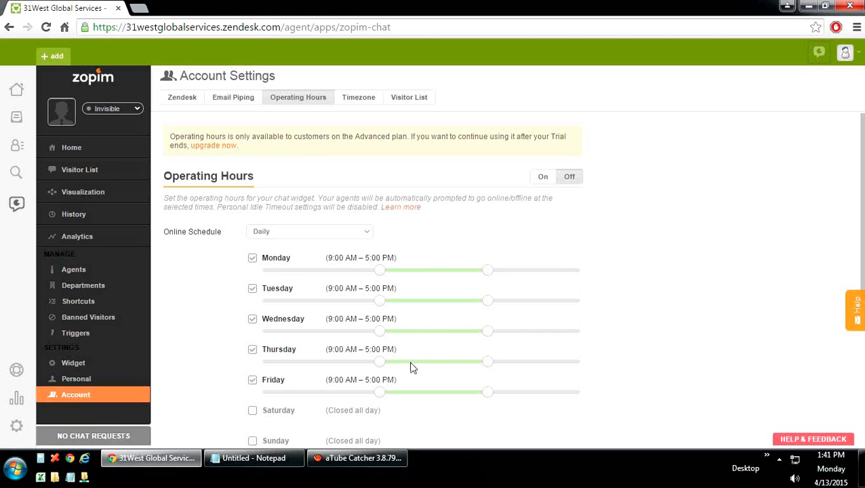
scroll(410, 370, "down", 1)
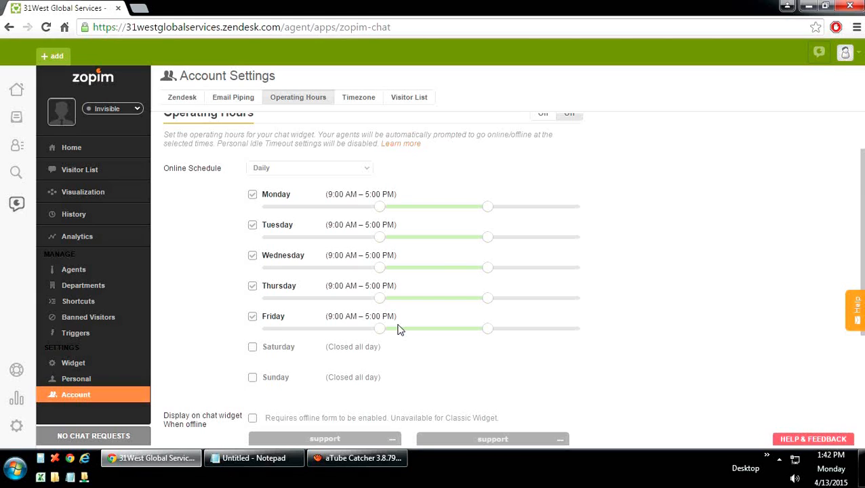
scroll(222, 361, "down", 1)
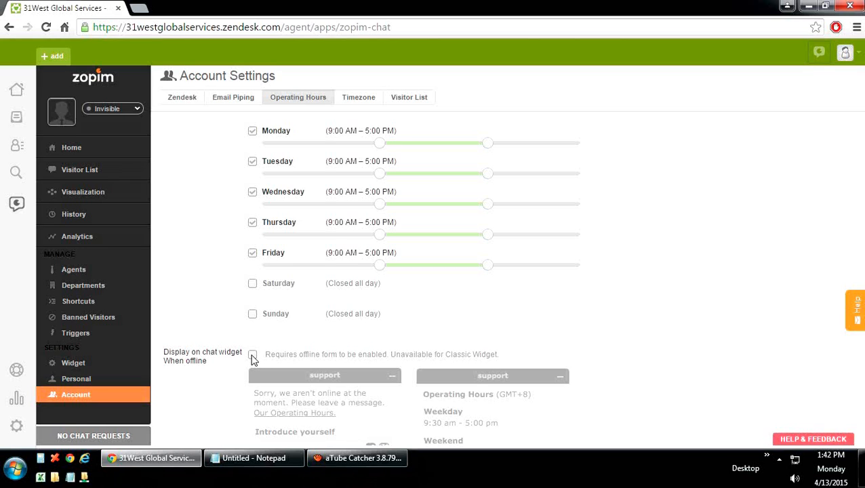
scroll(252, 359, "down", 2)
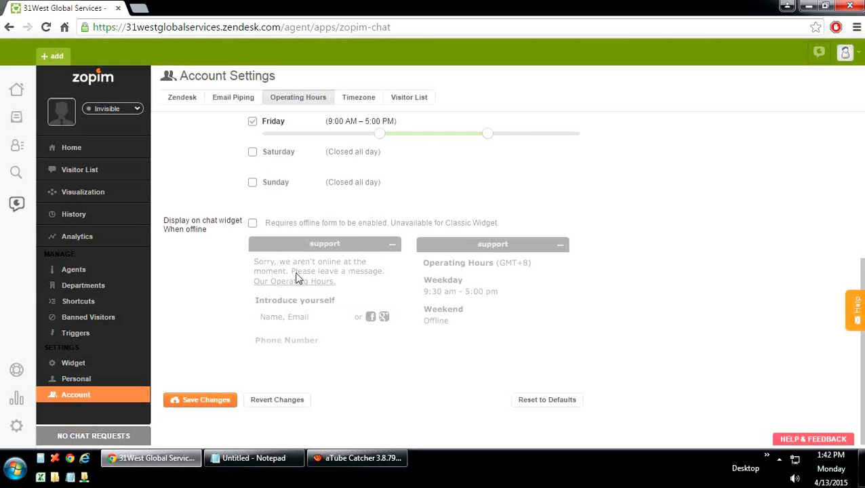
scroll(298, 278, "up", 4)
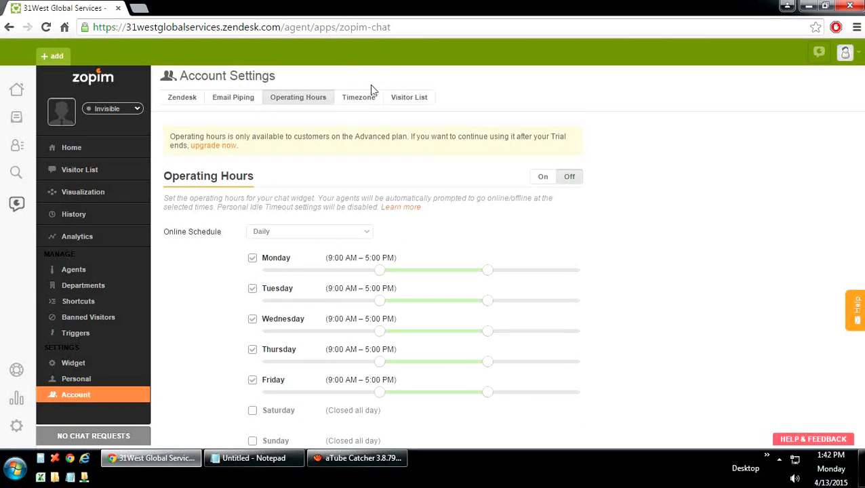
Step: Check the Timezone and Visitor List tabs, then return to the Getting Started dashboard
left_click(358, 102)
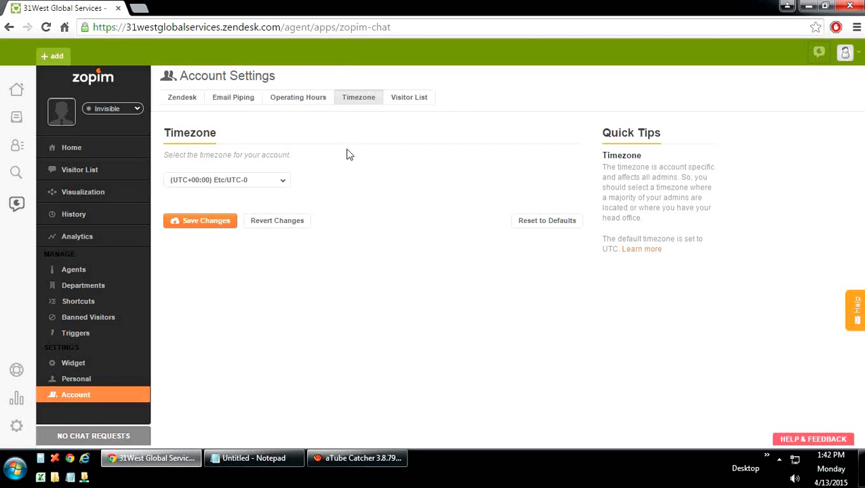
left_click(406, 102)
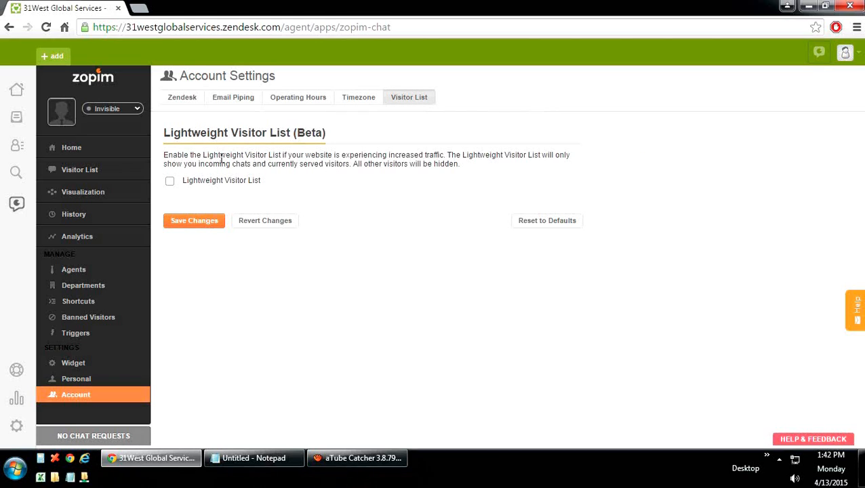
left_click(17, 90)
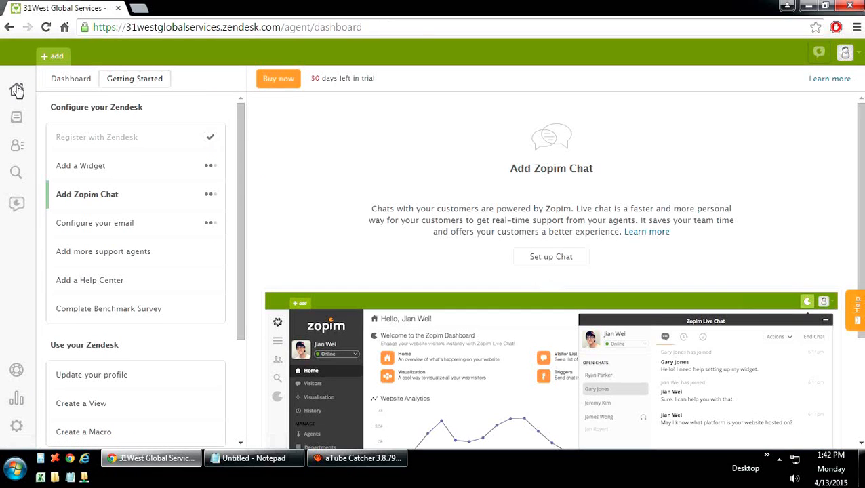
Step: In the email configuration step, enter the support e-mail address and begin forwarding setup
left_click(117, 224)
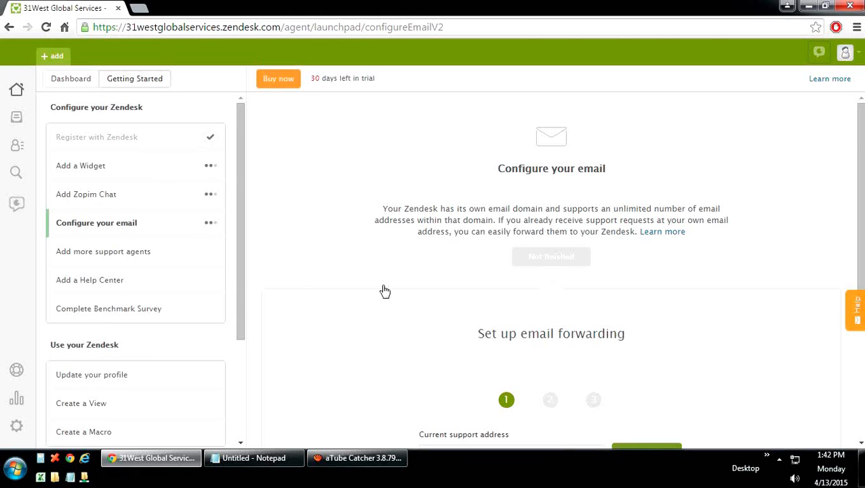
scroll(446, 266, "down", 2)
scroll(444, 267, "down", 1)
left_click(450, 272)
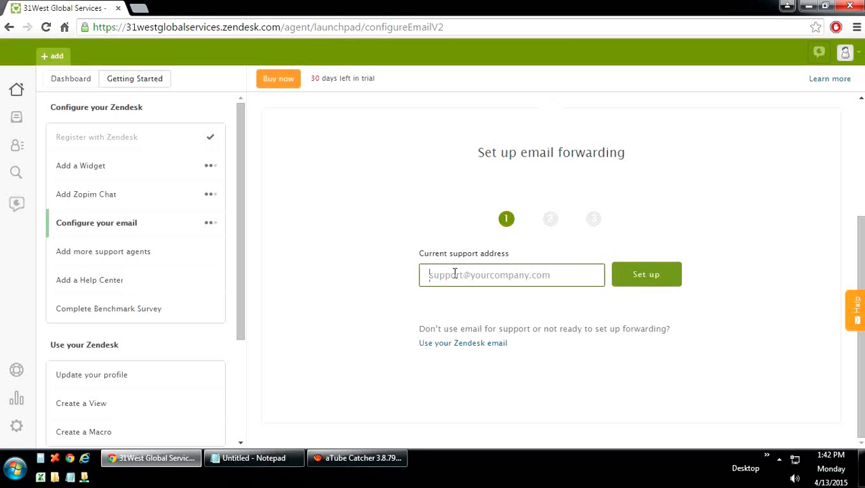
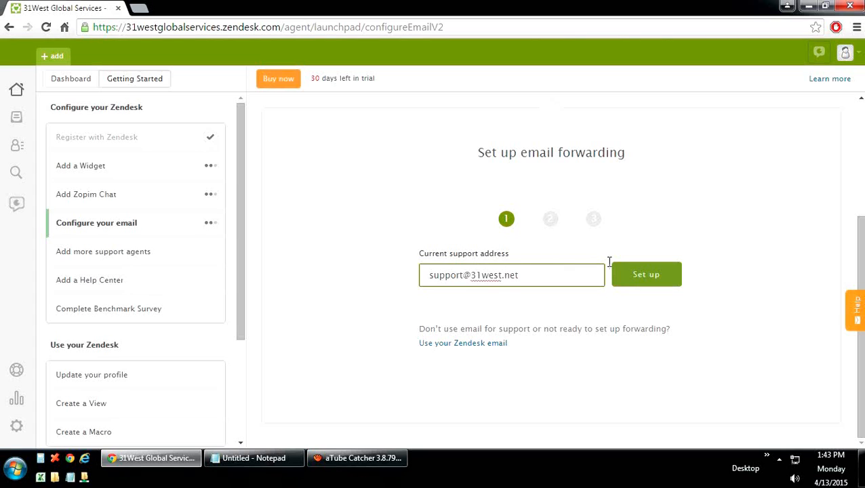
left_click(652, 276)
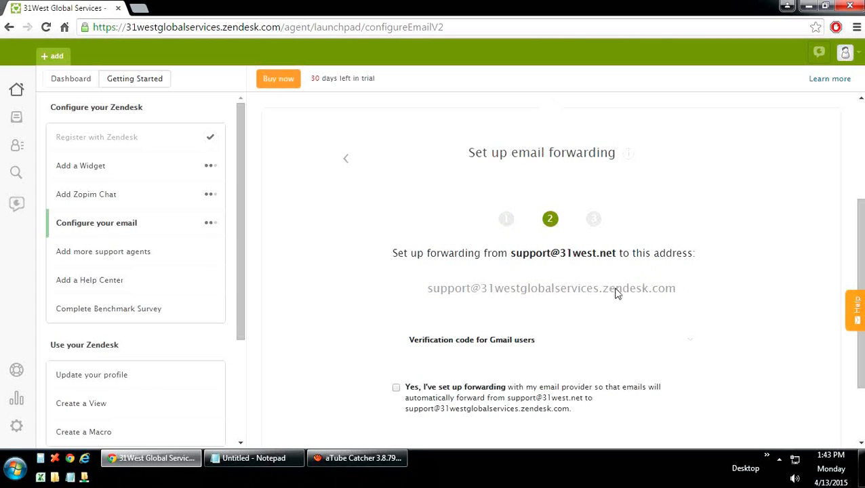
Step: Confirm forwarding is set up and run the forwarding test
scroll(377, 331, "down", 1)
left_click(397, 324)
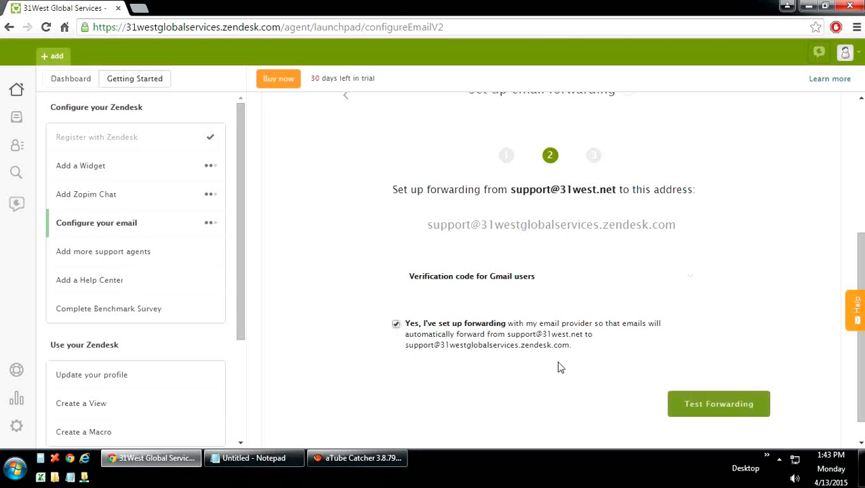
scroll(587, 368, "down", 1)
left_click(689, 381)
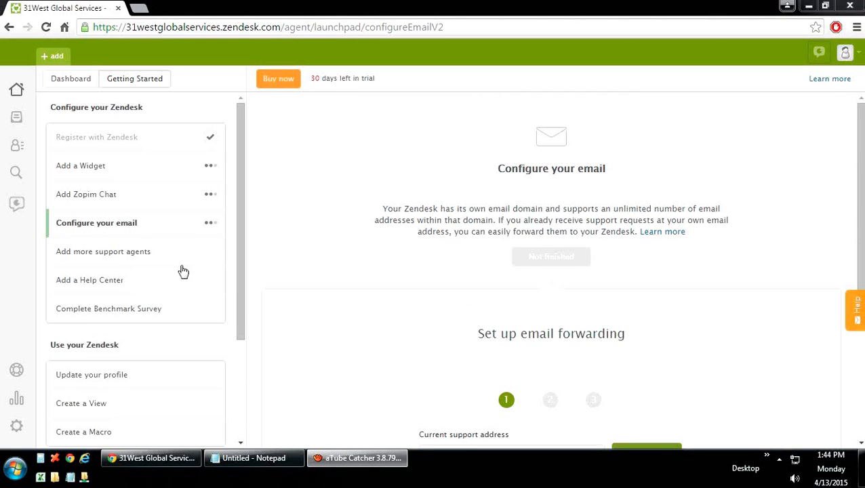
Step: Invite two agents by entering their comma-separated e-mail addresses, then go to the Help Center step
left_click(129, 260)
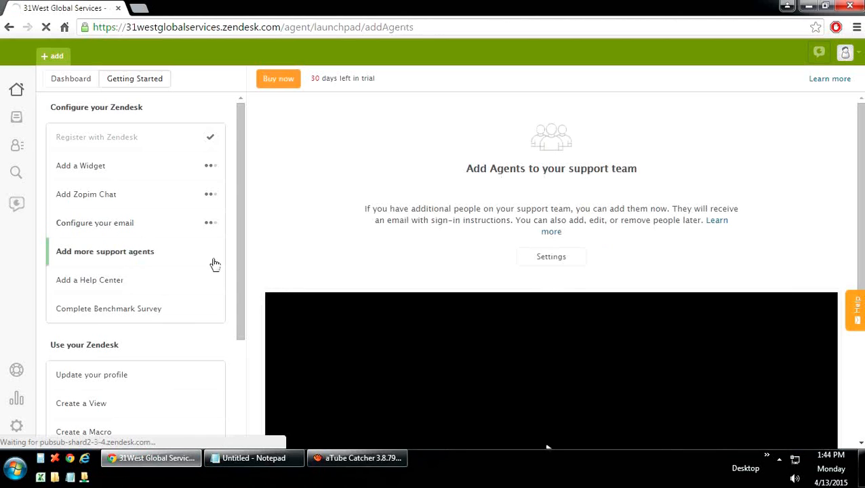
scroll(375, 265, "down", 3)
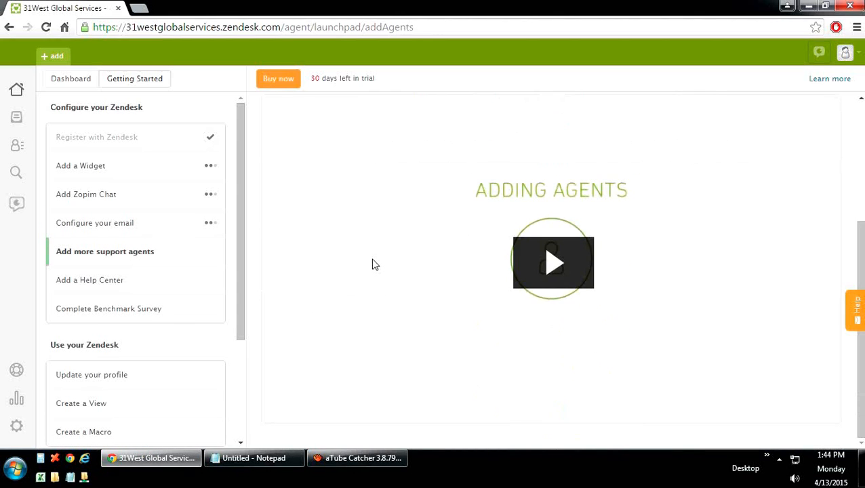
scroll(375, 265, "up", 3)
left_click(536, 263)
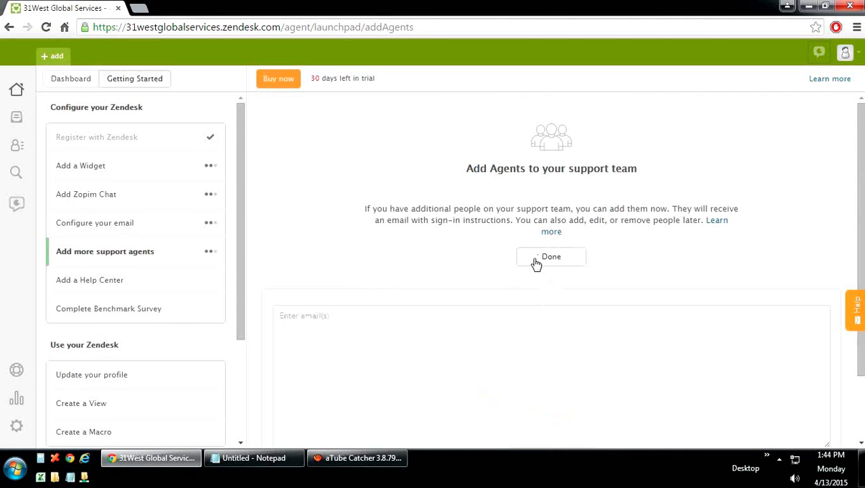
scroll(441, 270, "down", 1)
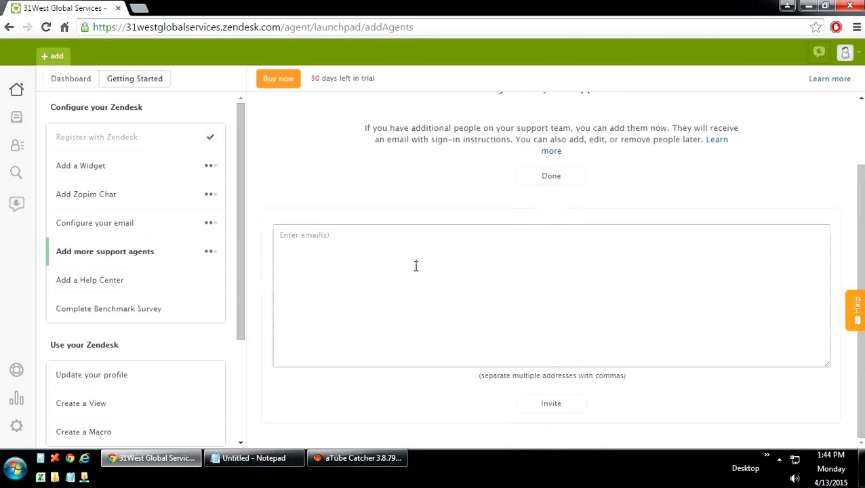
left_click(401, 264)
type("s")
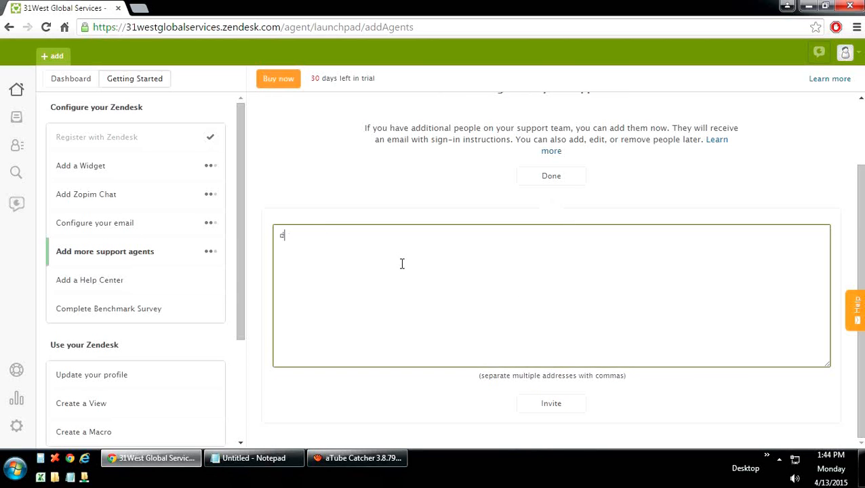
key("BackSpace")
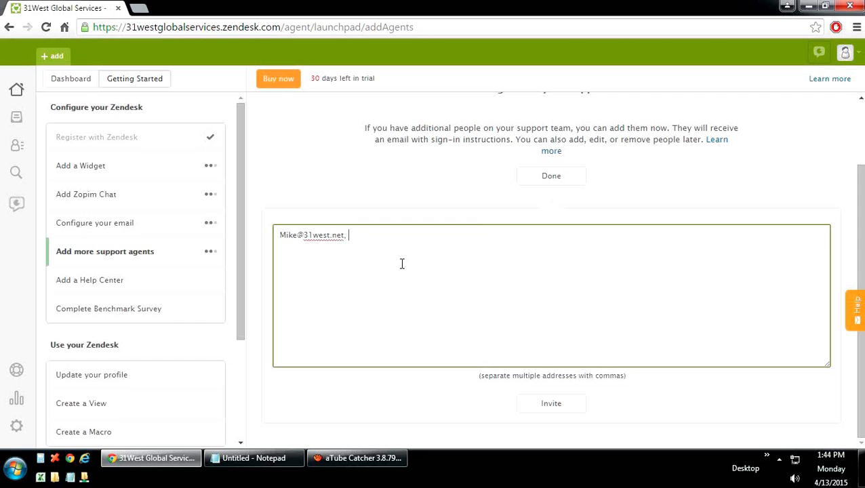
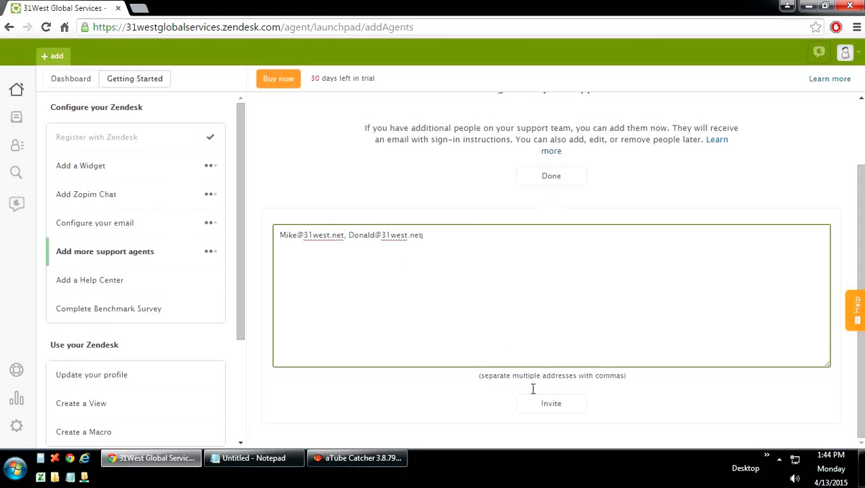
left_click(549, 410)
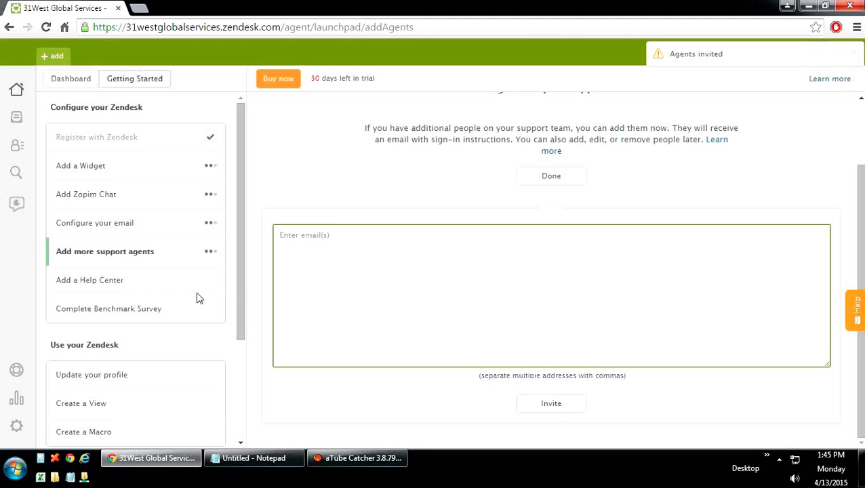
left_click(93, 287)
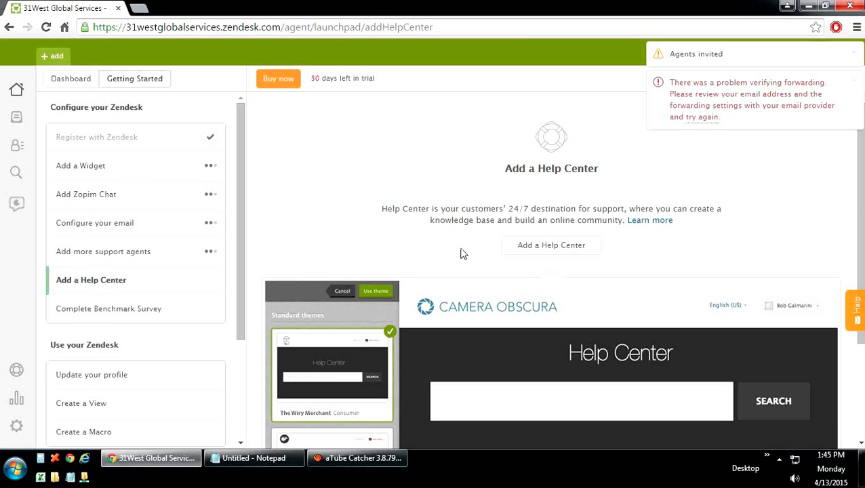
Step: Build a Help Center with The Wiry Merchant theme, dismiss the notice, and open it in a new tab
left_click(565, 250)
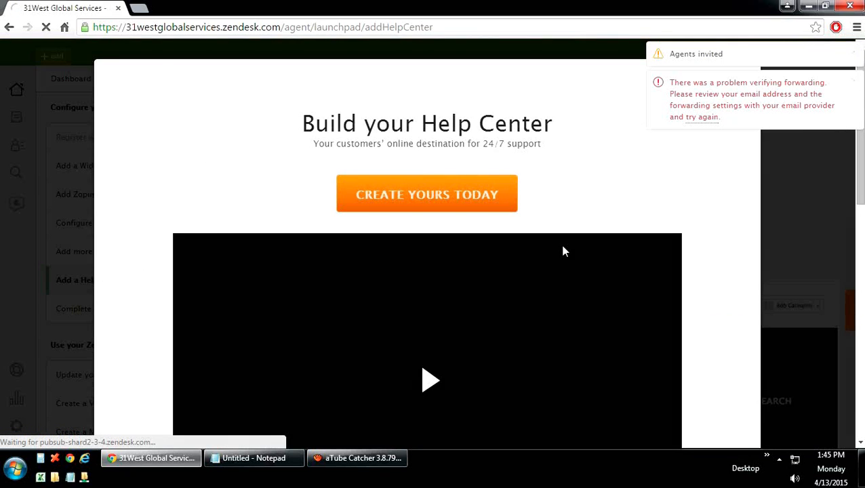
left_click(440, 198)
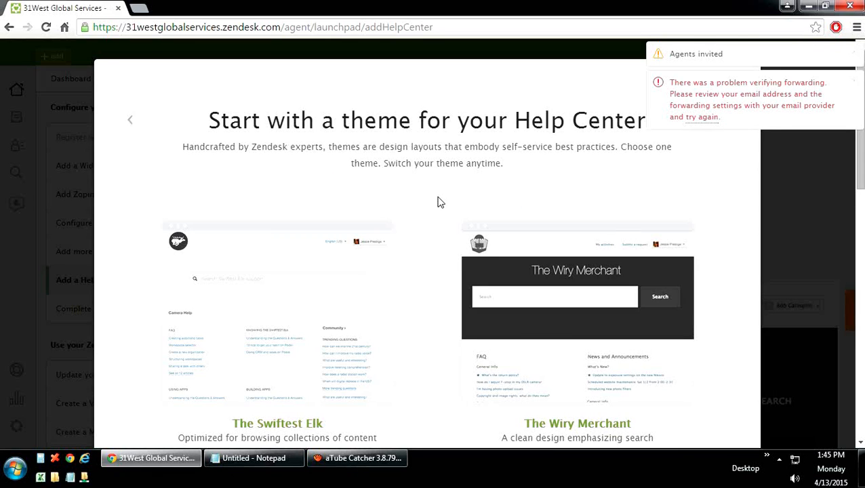
left_click(551, 363)
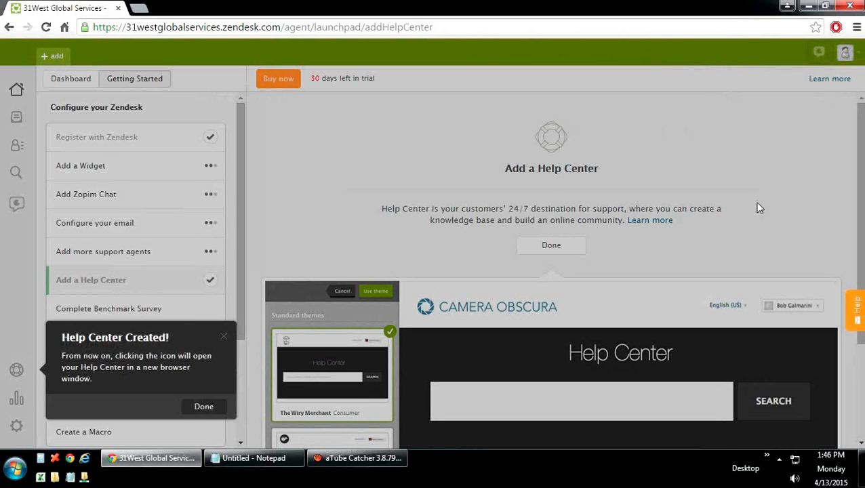
left_click(204, 407)
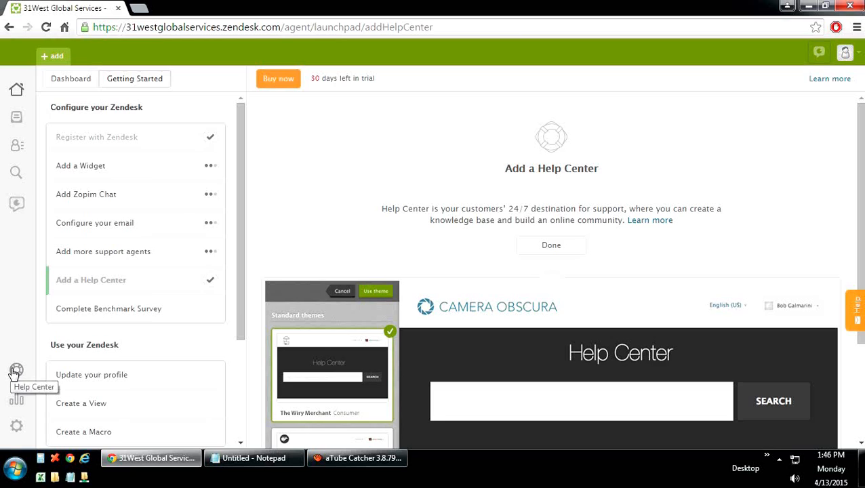
left_click(15, 371)
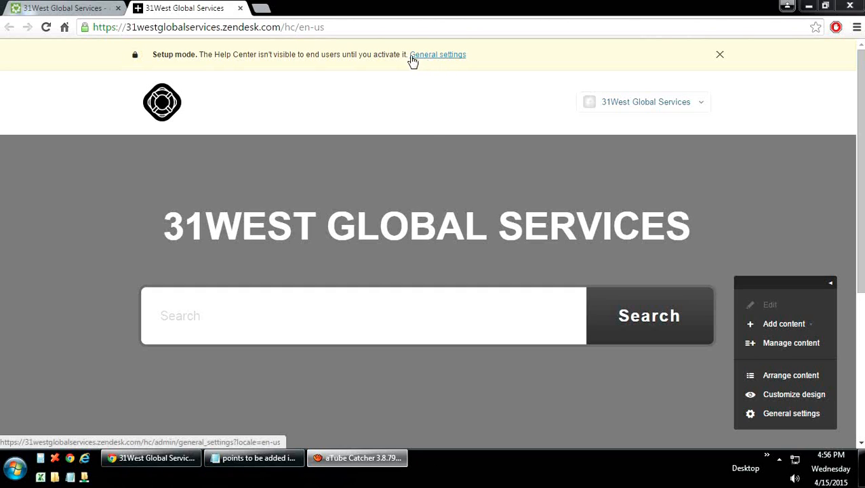
Step: Activate the Help Center from General settings, confirm, and enable the spam filter
left_click(433, 56)
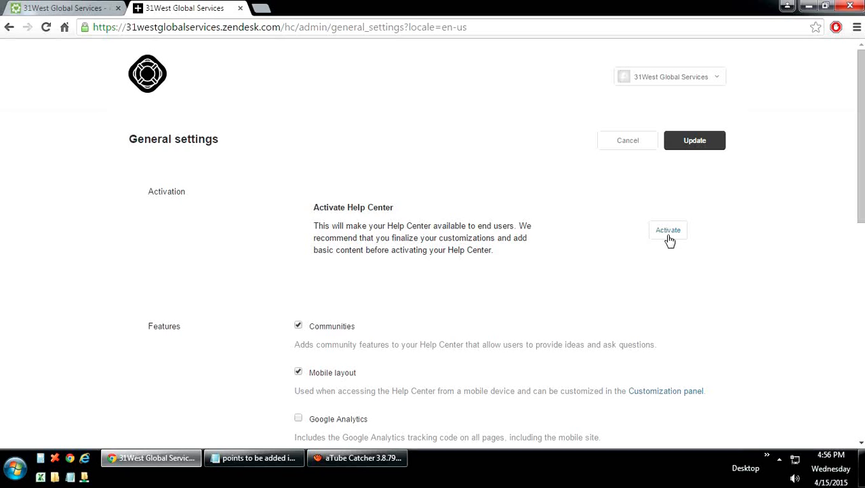
left_click(668, 231)
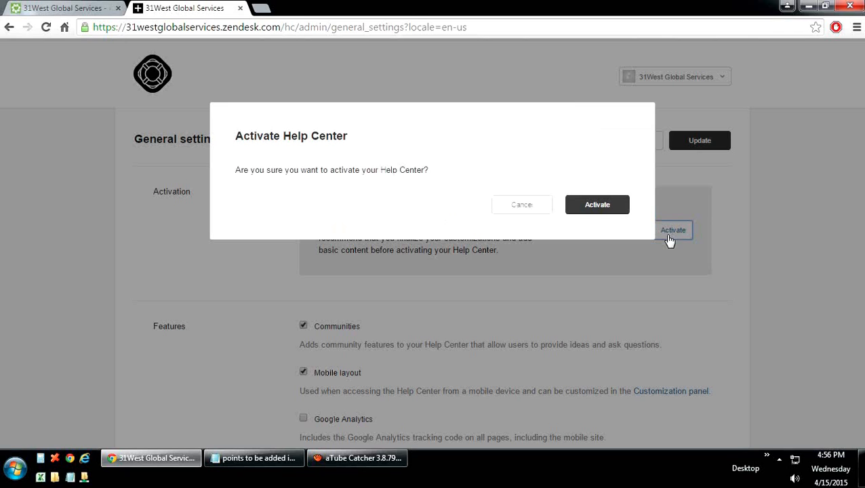
left_click(596, 205)
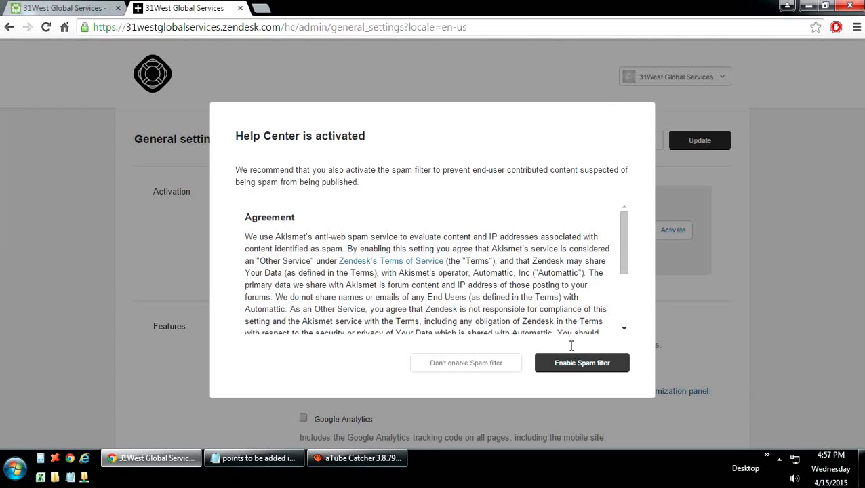
left_click(562, 365)
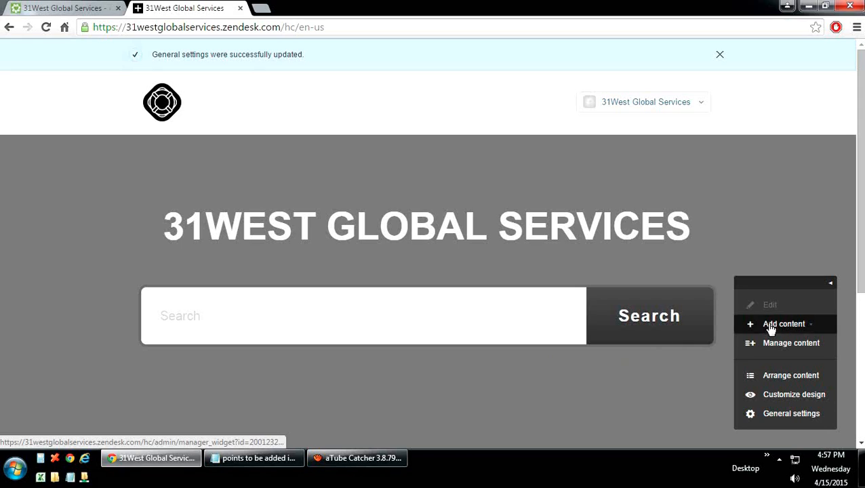
Step: Start a new article titled 'Test Article' with body 'This is a test! Article.'
mouse_move(770, 328)
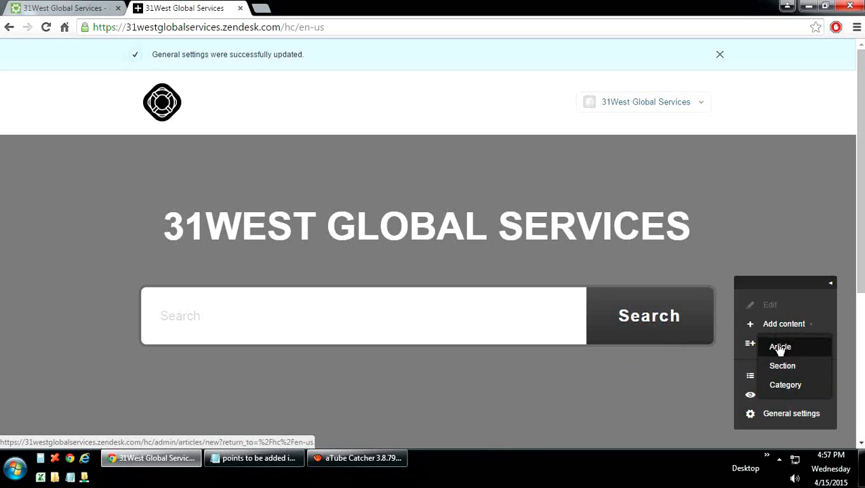
left_click(778, 347)
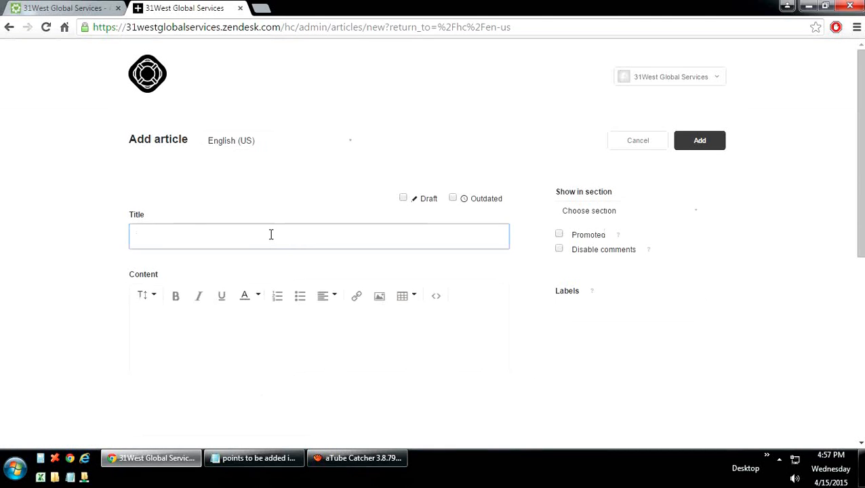
type("Test Article")
left_click(235, 379)
type("Th")
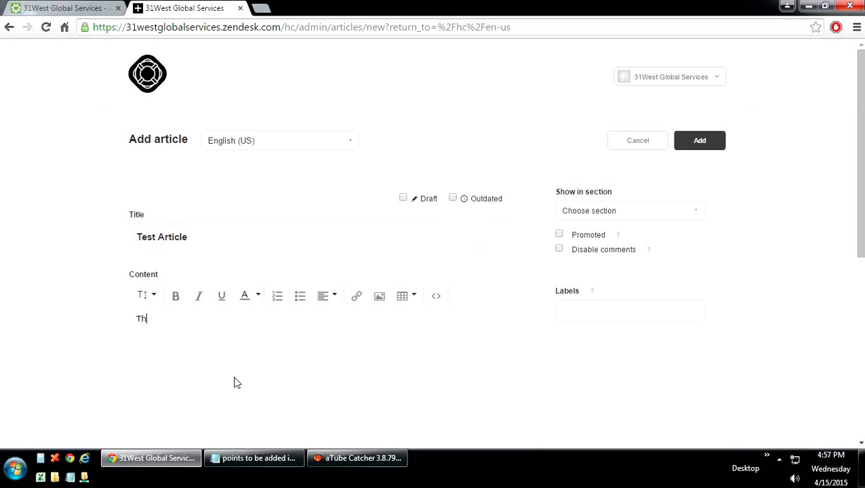
type("is is a test! Article")
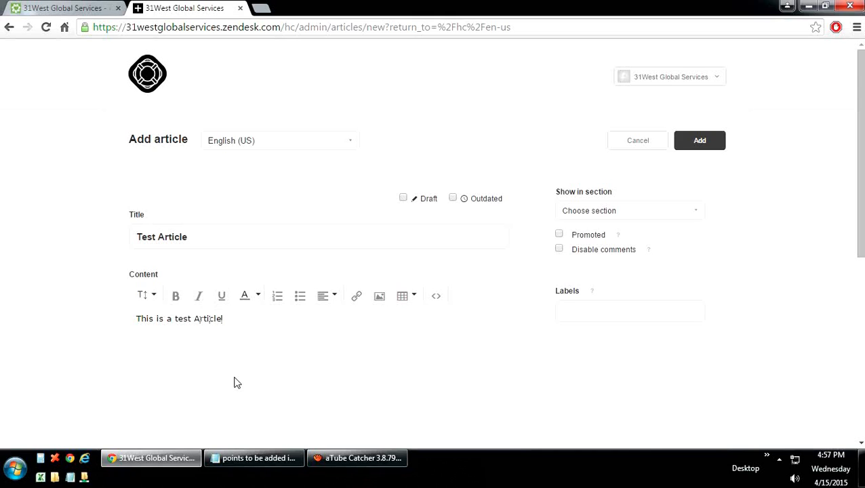
type(".")
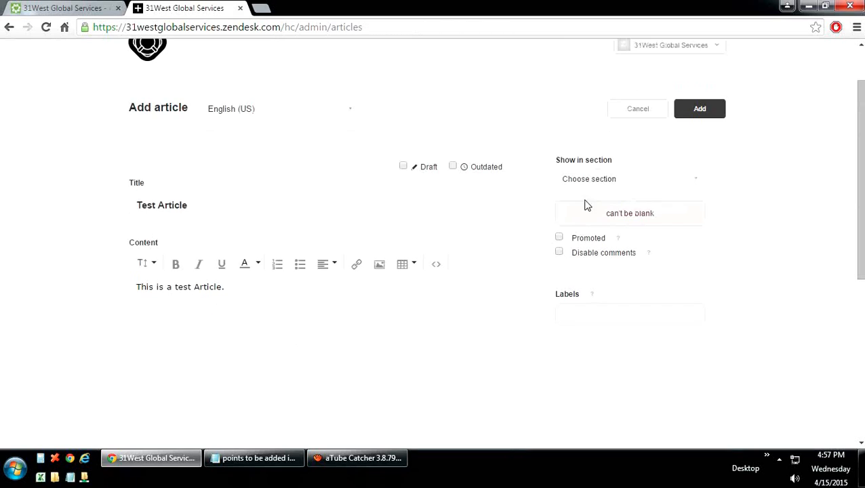
Step: Place the article in the FAQ section and add it to the Help Center
left_click(603, 179)
left_click(577, 196)
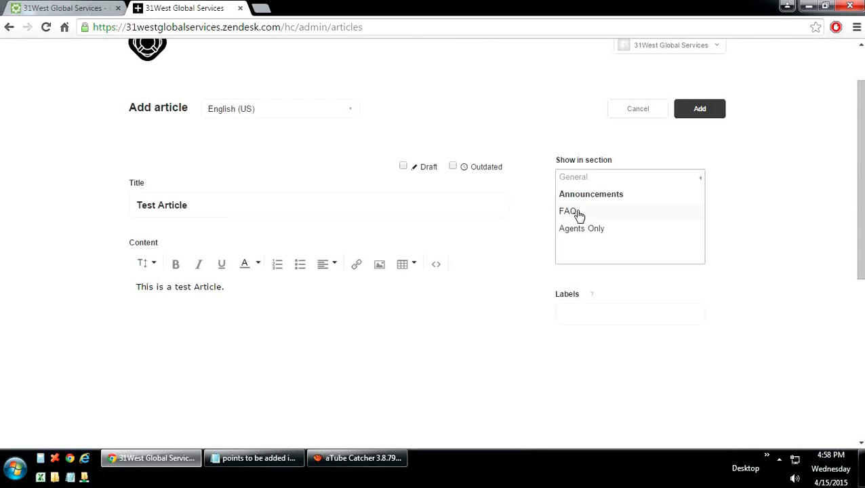
left_click(578, 216)
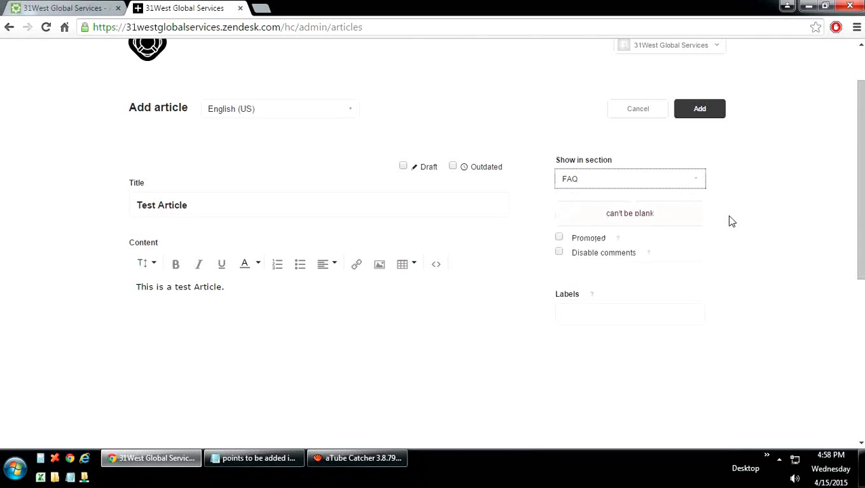
scroll(731, 221, "up", 1)
left_click(700, 174)
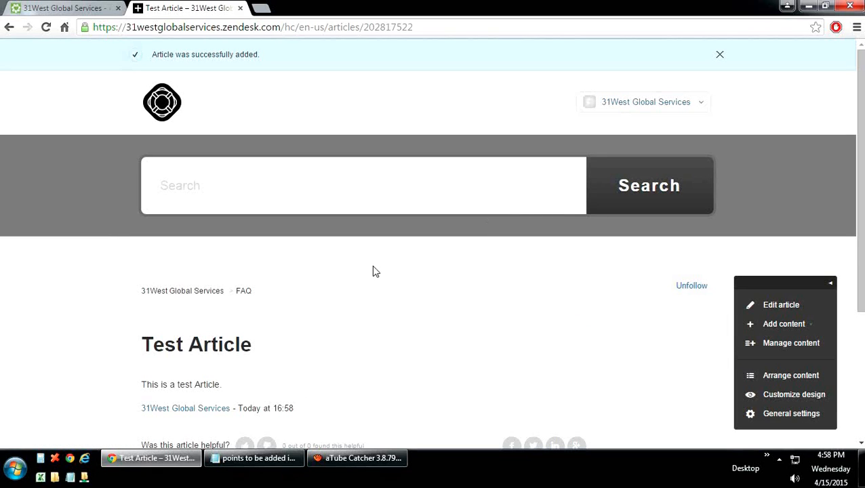
Step: Open Reporting, scan the Overview, and switch to the last-30-days Leaderboard
scroll(372, 270, "down", 1)
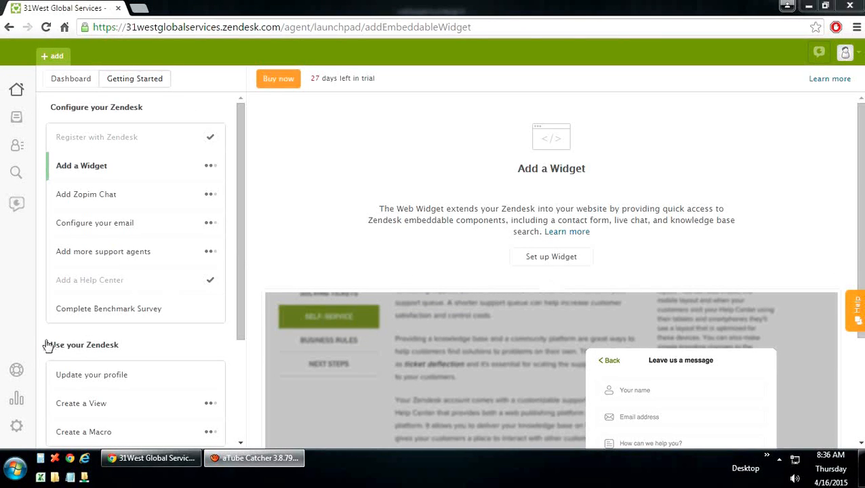
left_click(17, 406)
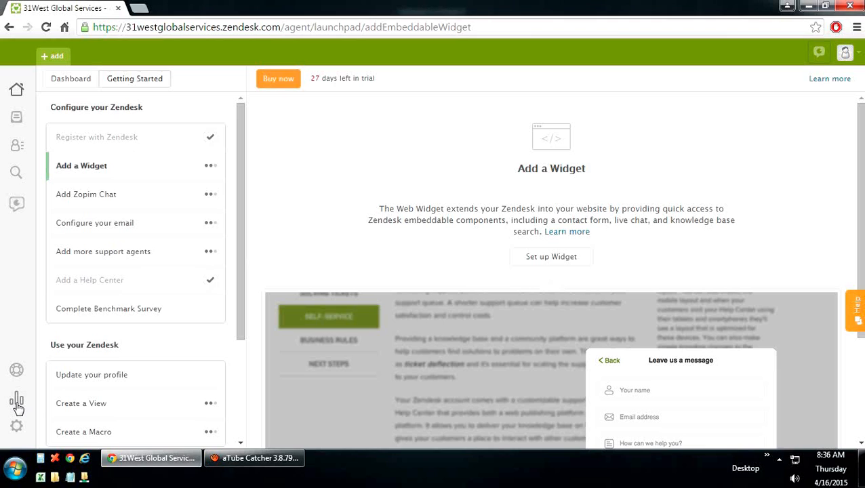
left_click(17, 406)
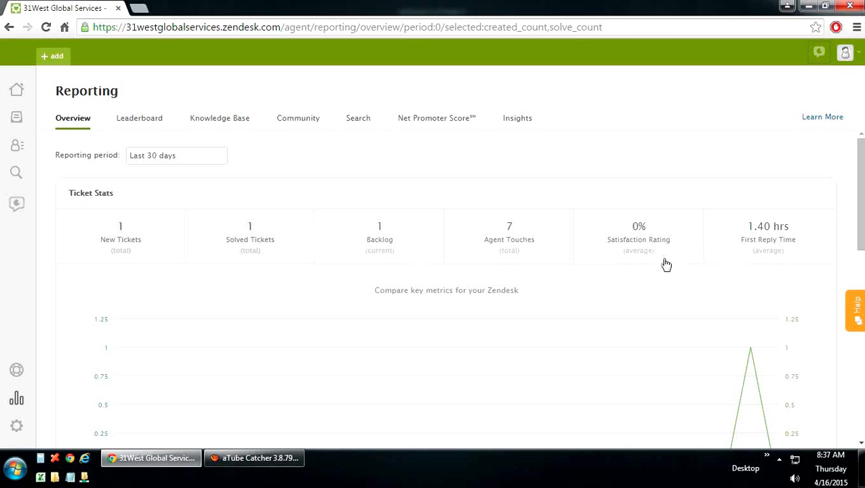
scroll(599, 293, "down", 2)
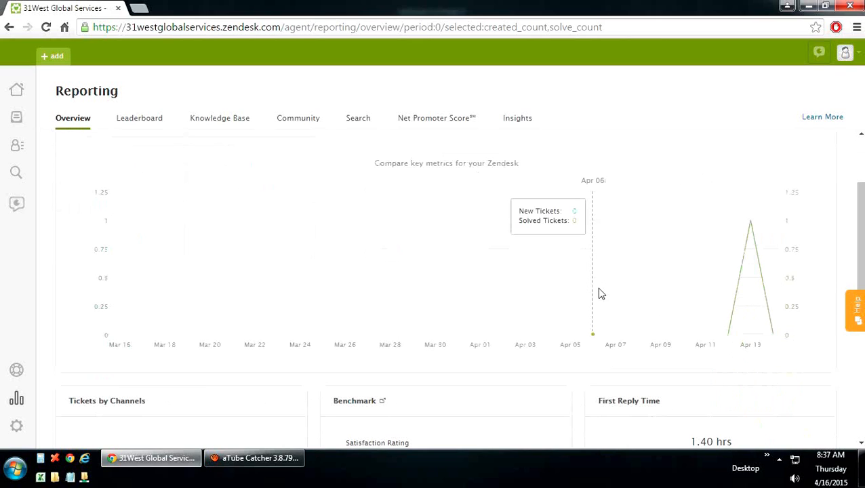
scroll(599, 293, "down", 6)
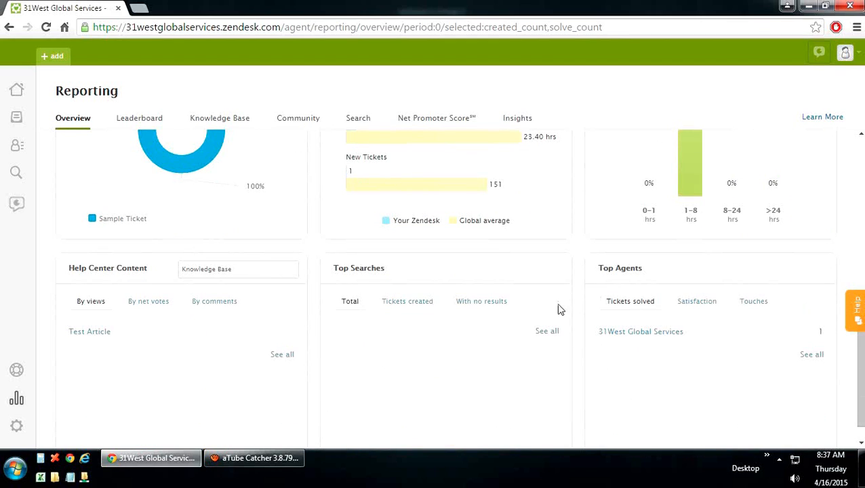
scroll(560, 310, "down", 1)
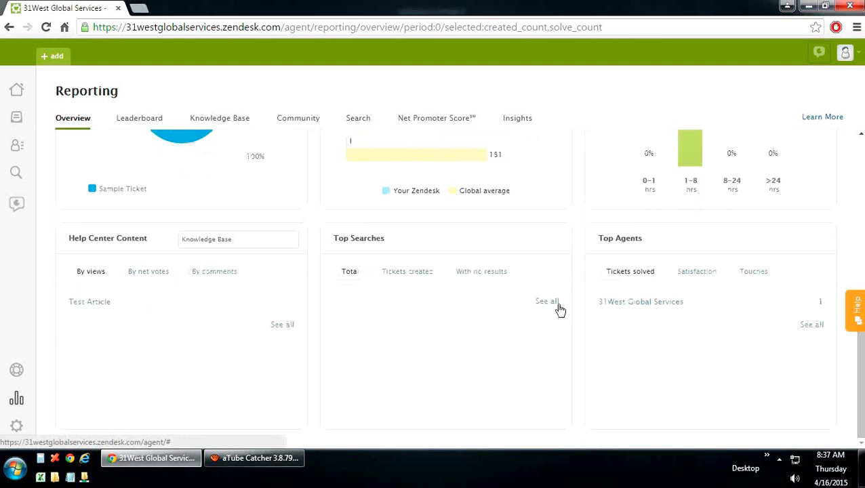
scroll(559, 309, "up", 7)
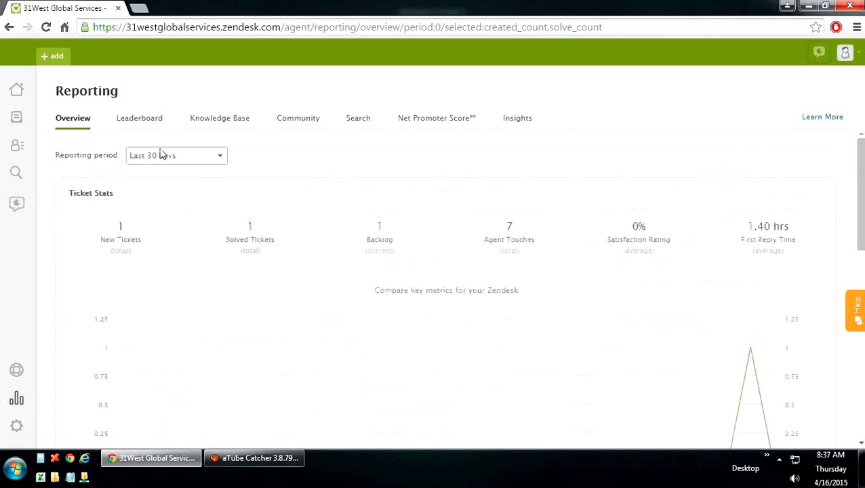
left_click(152, 120)
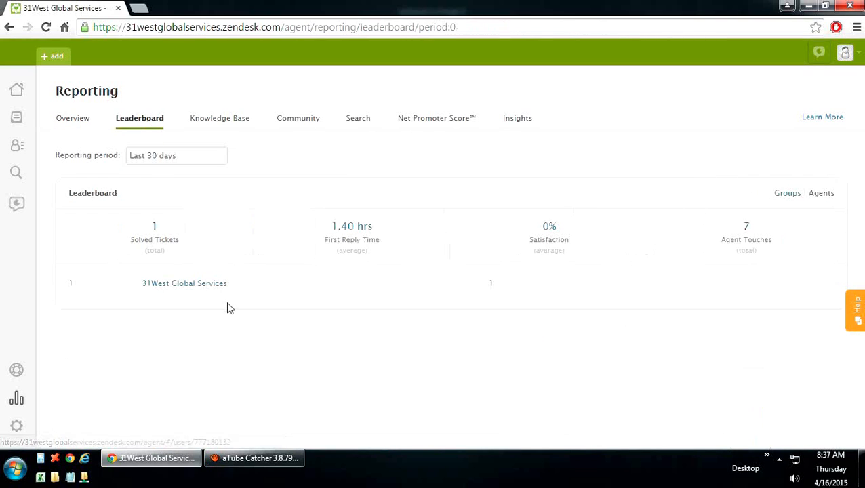
Step: View the Knowledge Base, Community, Search and Net Promoter Score report tabs
left_click(225, 127)
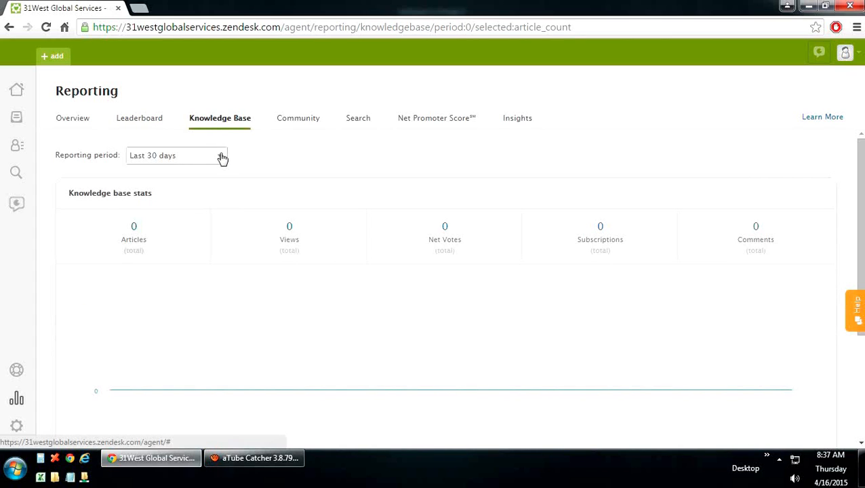
left_click(303, 127)
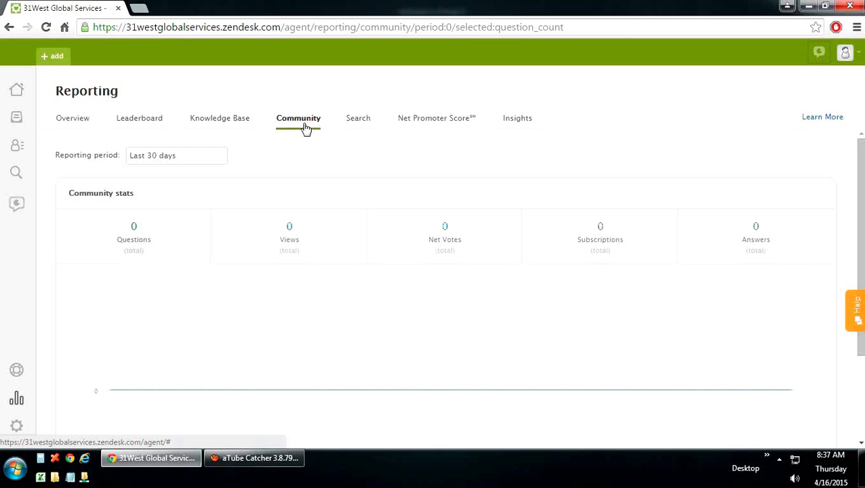
left_click(360, 127)
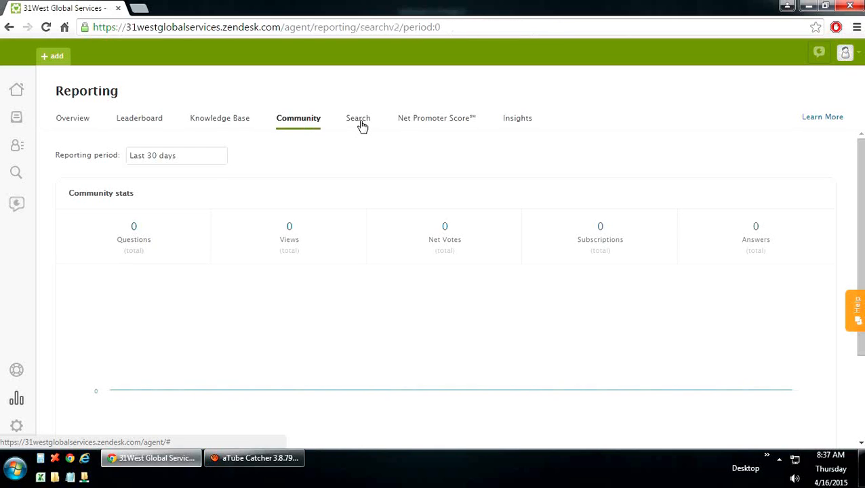
left_click(419, 128)
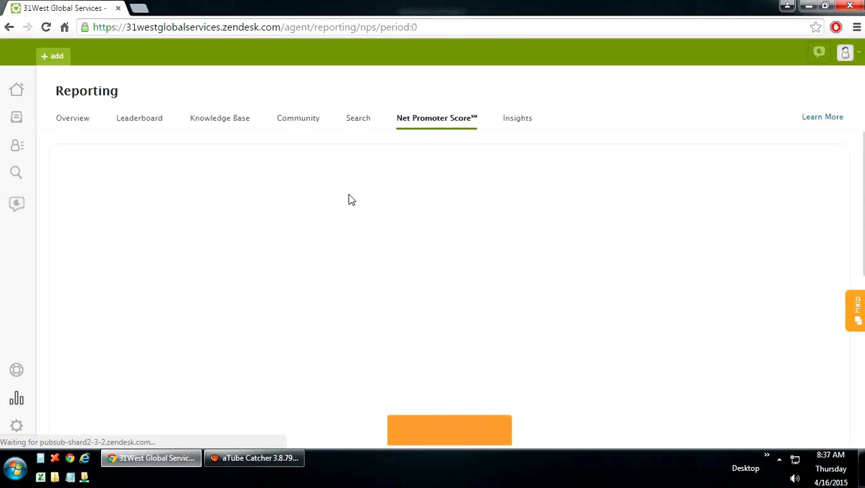
Step: Start the NPS survey setup, review customer list and customization options, then go to Insights
scroll(306, 269, "down", 2)
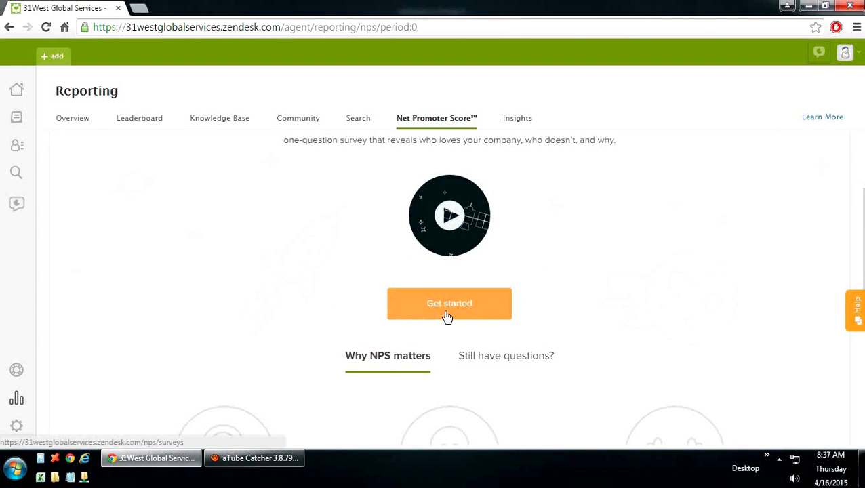
left_click(448, 317)
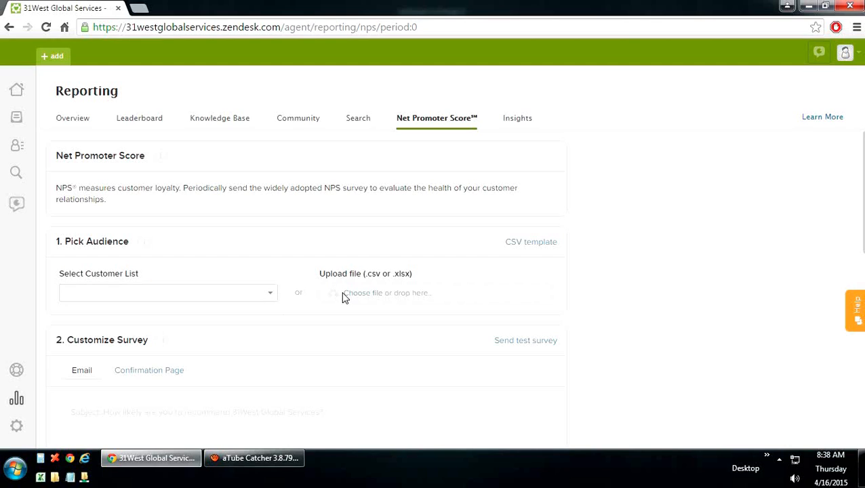
left_click(271, 297)
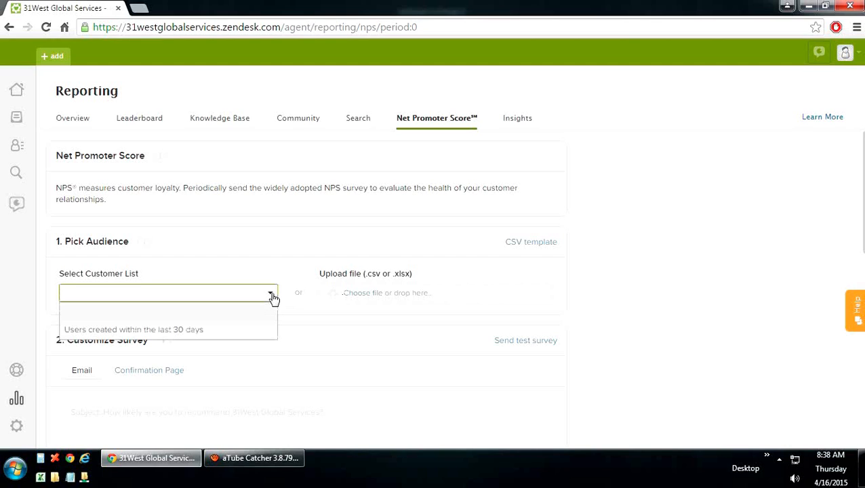
left_click(318, 324)
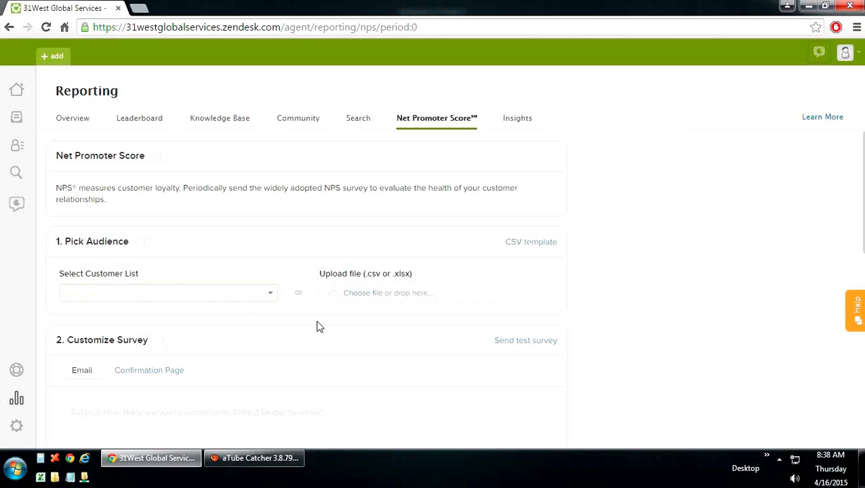
scroll(319, 327, "down", 2)
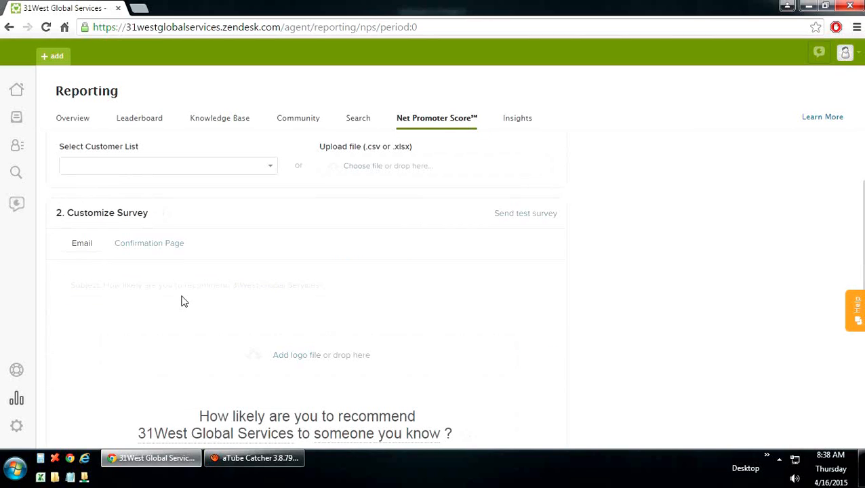
scroll(181, 301, "down", 4)
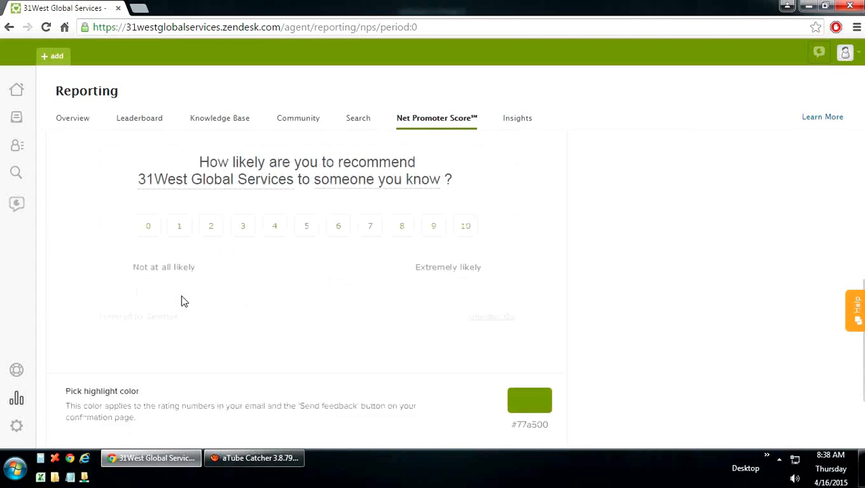
scroll(182, 301, "down", 2)
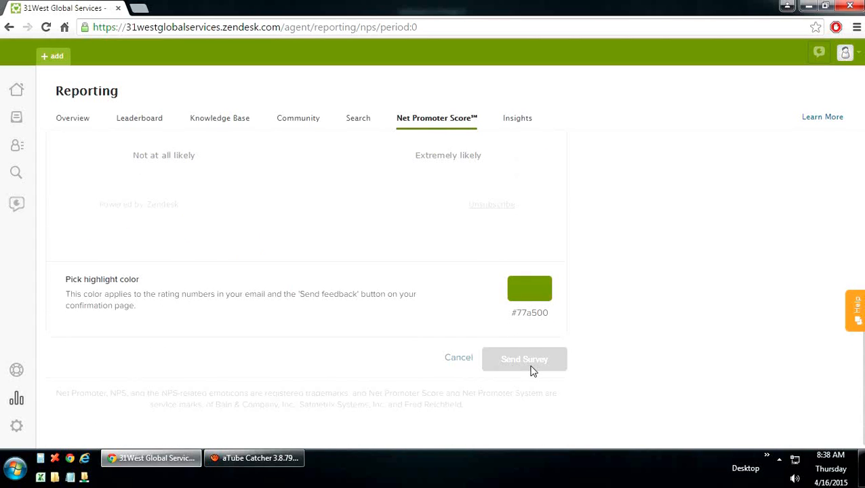
left_click(515, 121)
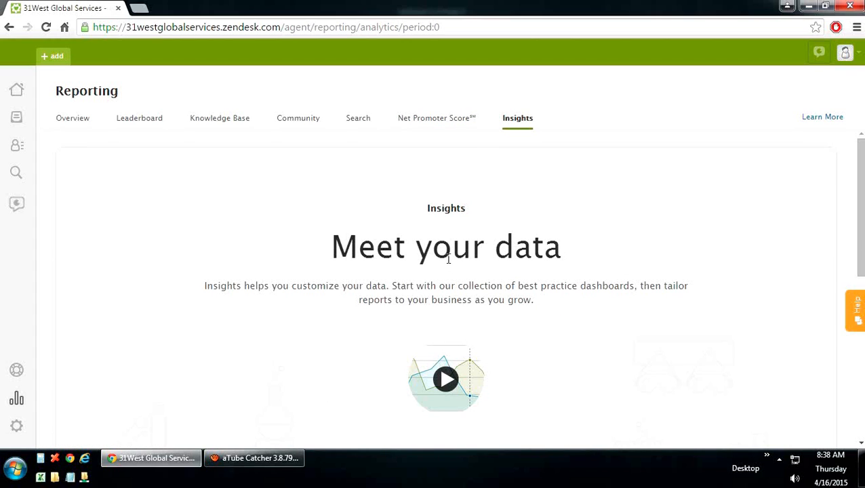
Step: Launch Insights and scroll through its ticket activity, backlog and tag usage charts
scroll(448, 258, "down", 2)
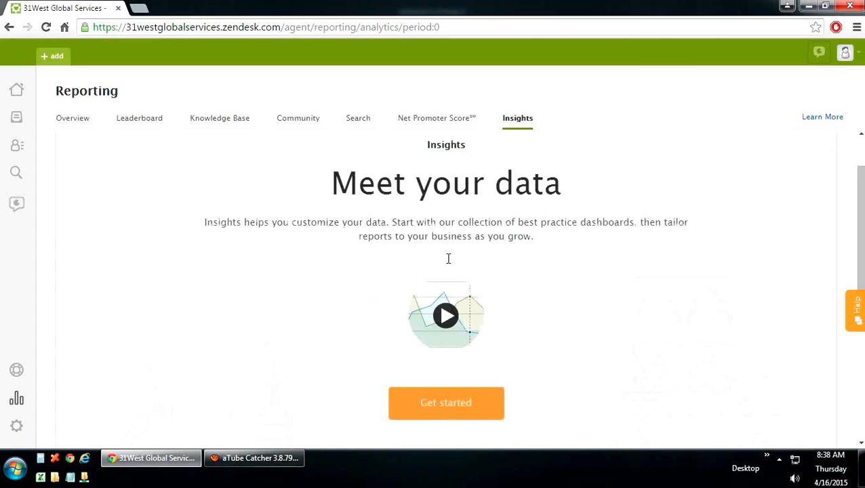
left_click(442, 345)
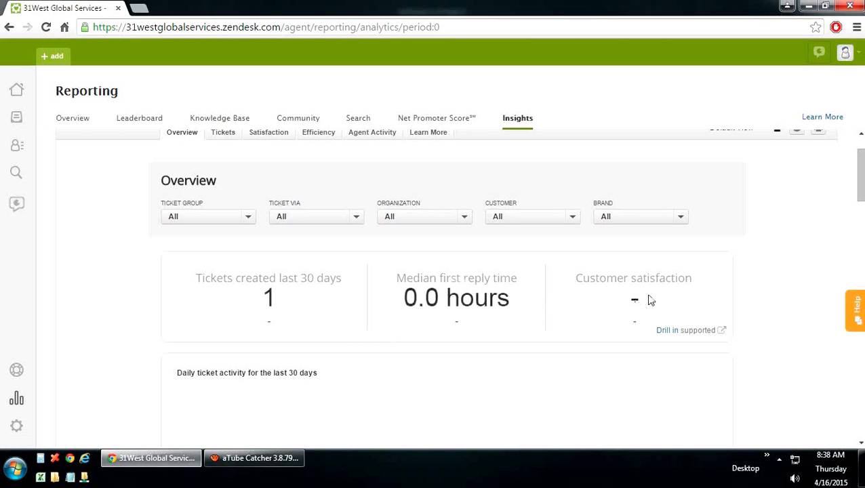
scroll(778, 282, "down", 1)
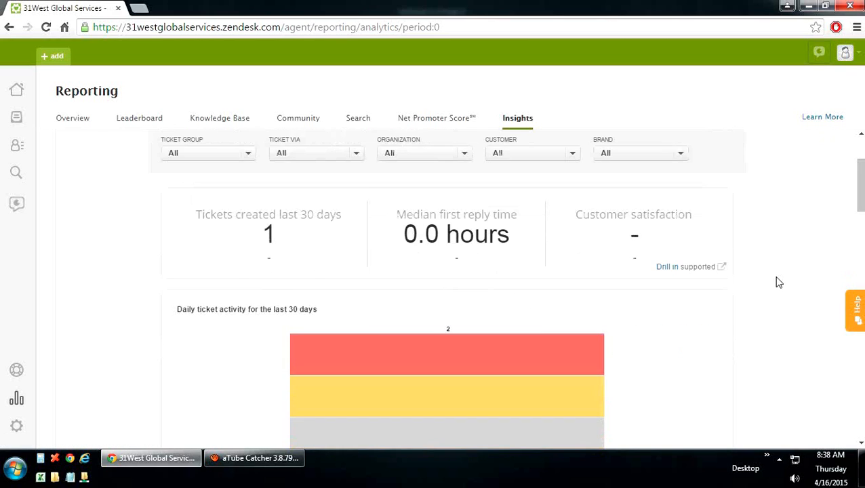
scroll(778, 282, "down", 1)
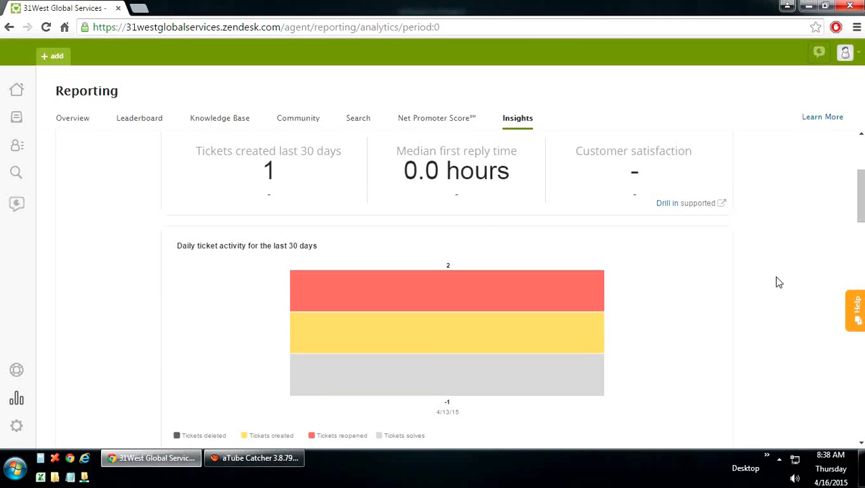
scroll(778, 282, "down", 2)
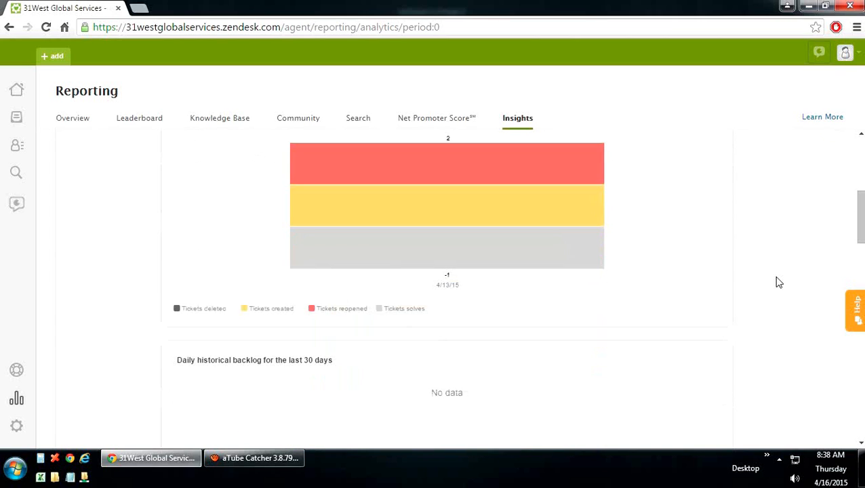
scroll(778, 282, "down", 7)
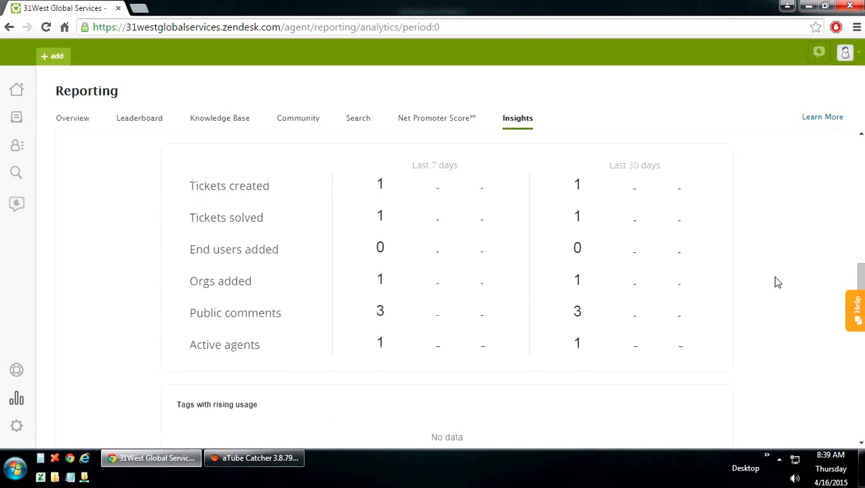
scroll(776, 282, "down", 3)
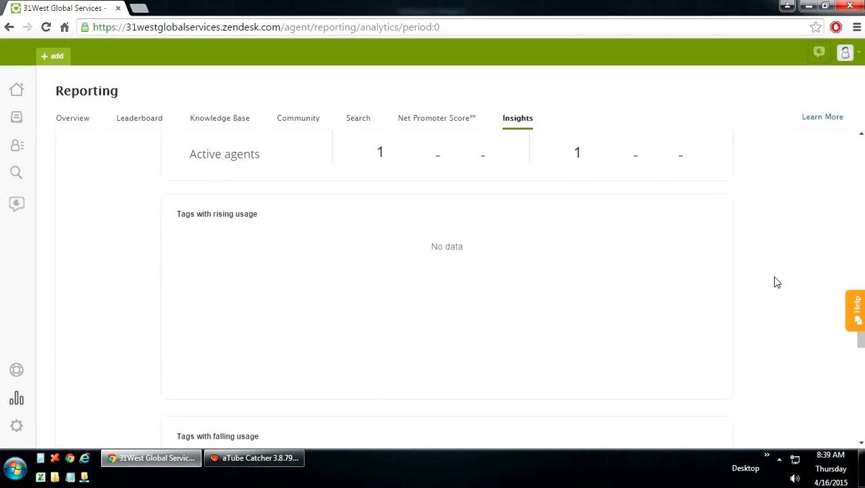
scroll(777, 282, "down", 2)
scroll(776, 282, "down", 2)
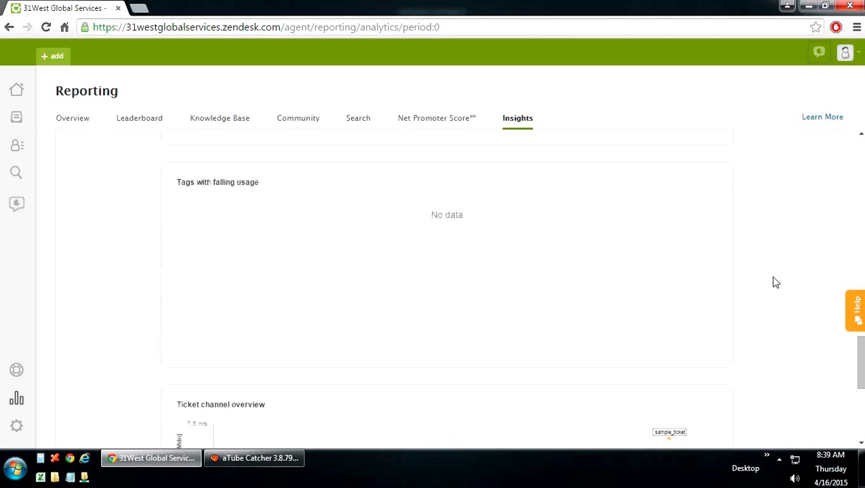
scroll(776, 282, "up", 6)
scroll(776, 283, "up", 7)
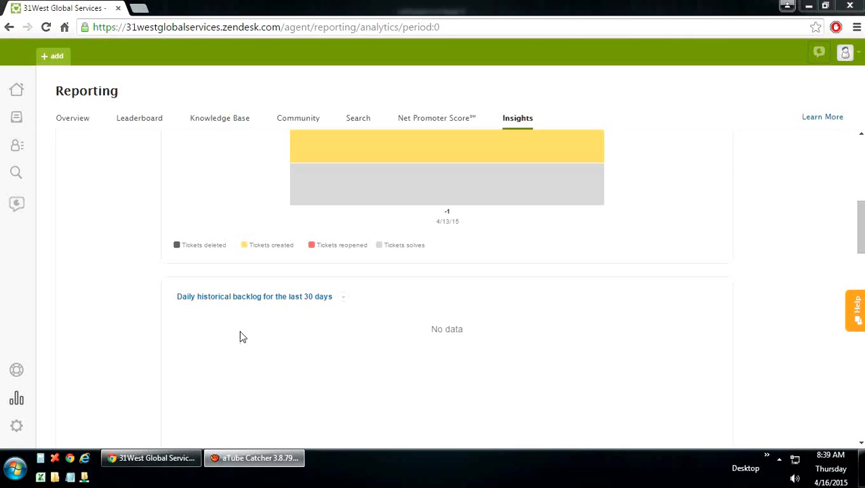
left_click(15, 427)
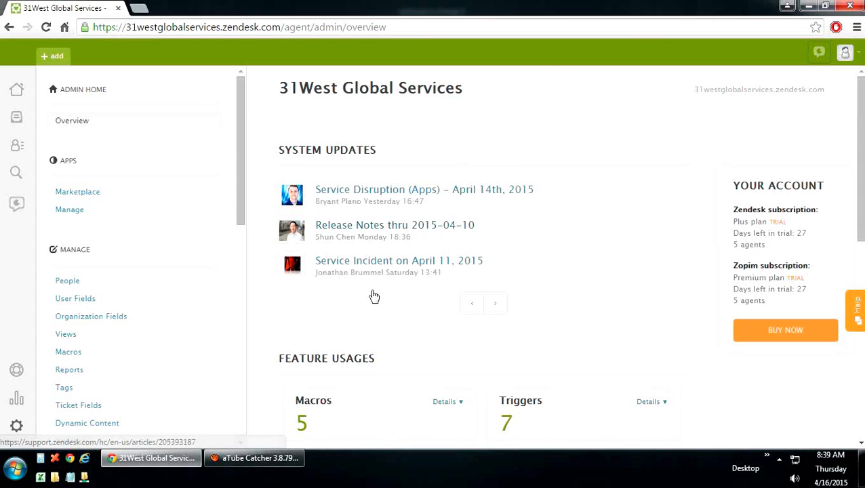
scroll(373, 293, "down", 2)
scroll(372, 295, "down", 1)
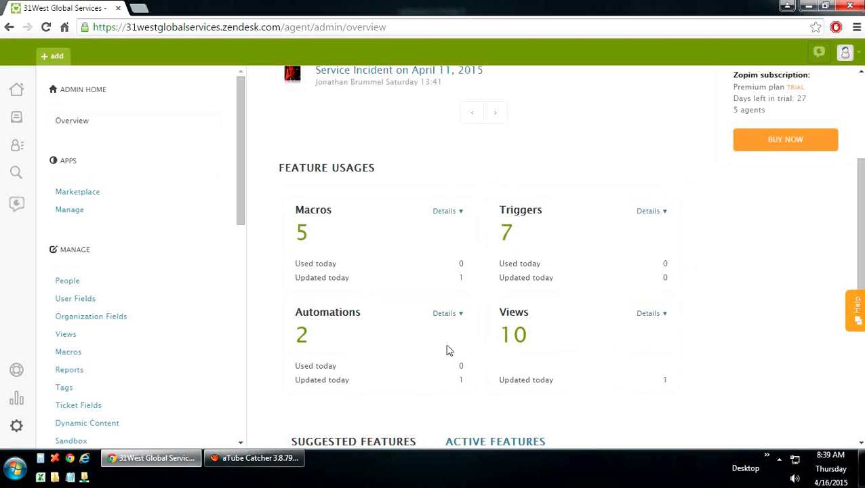
scroll(532, 343, "down", 2)
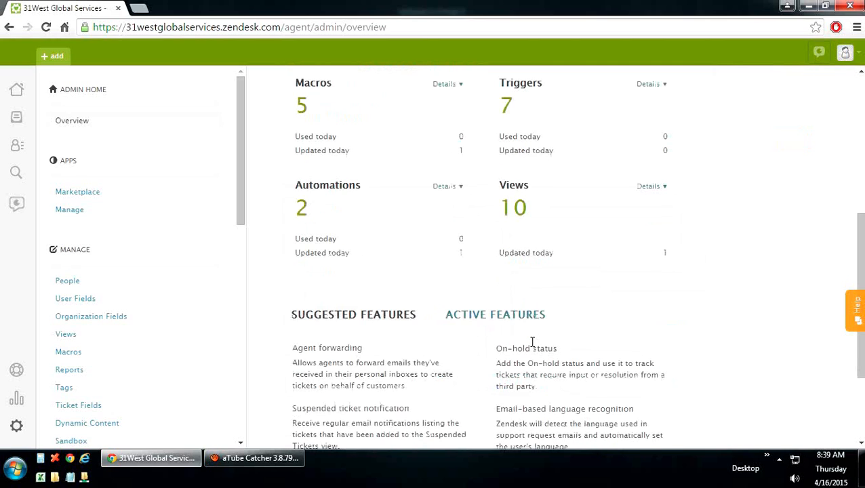
scroll(532, 344, "up", 1)
scroll(534, 347, "up", 1)
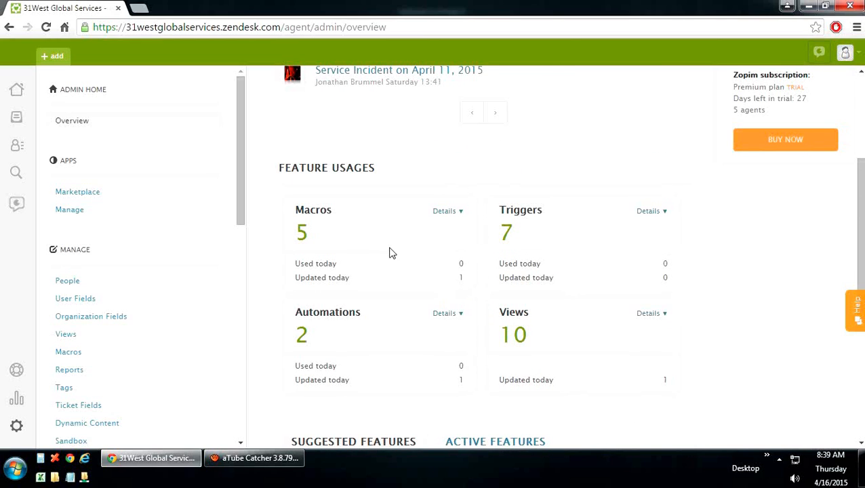
scroll(305, 305, "up", 3)
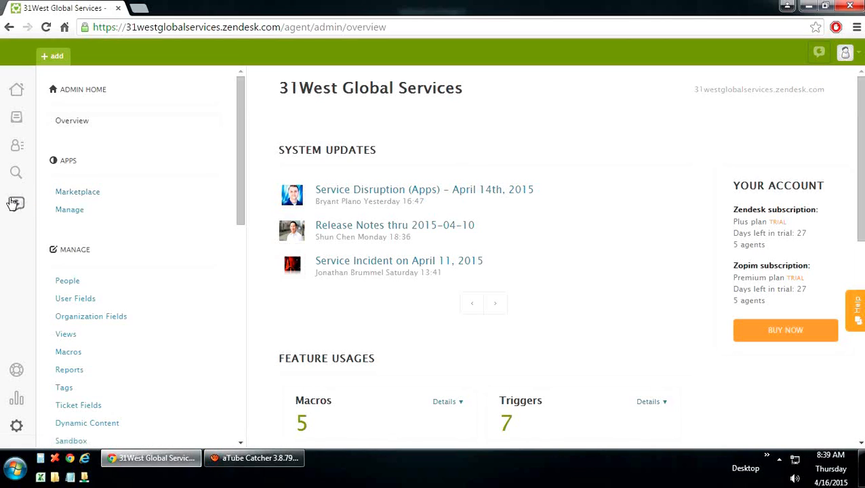
Step: Browse the Marketplace app grid, then under Manage show the Zopim Chat app's options
left_click(97, 196)
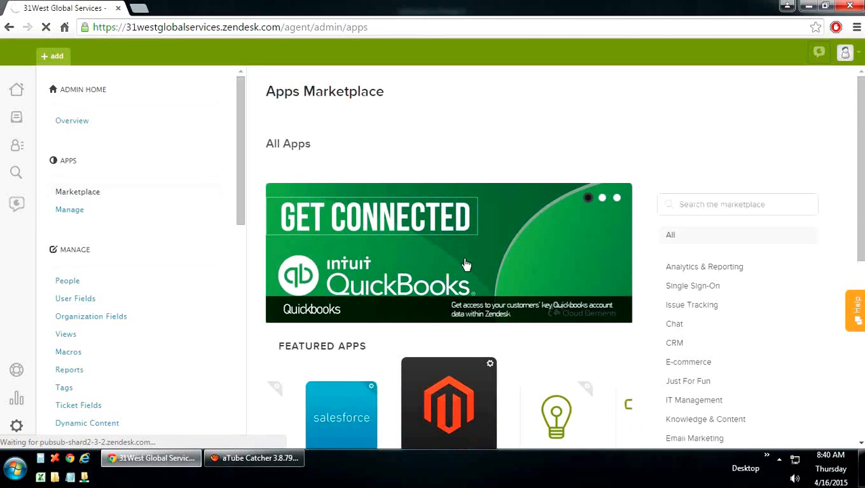
scroll(465, 264, "down", 2)
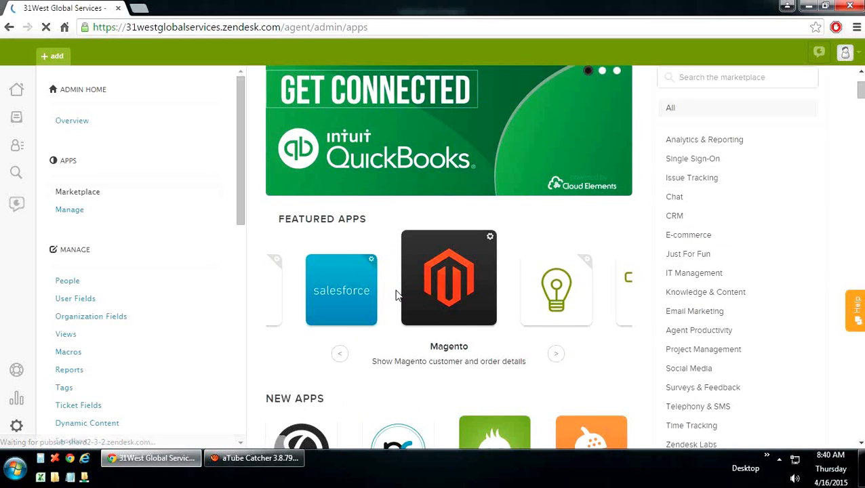
scroll(400, 288, "down", 3)
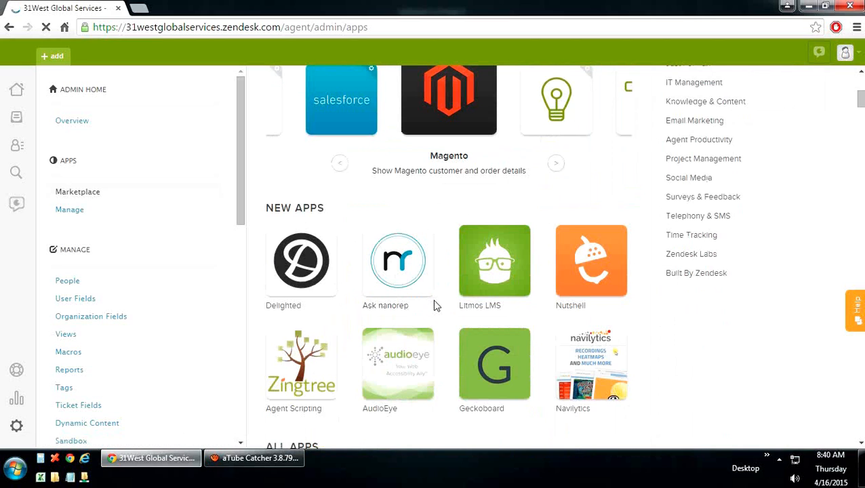
scroll(436, 305, "down", 1)
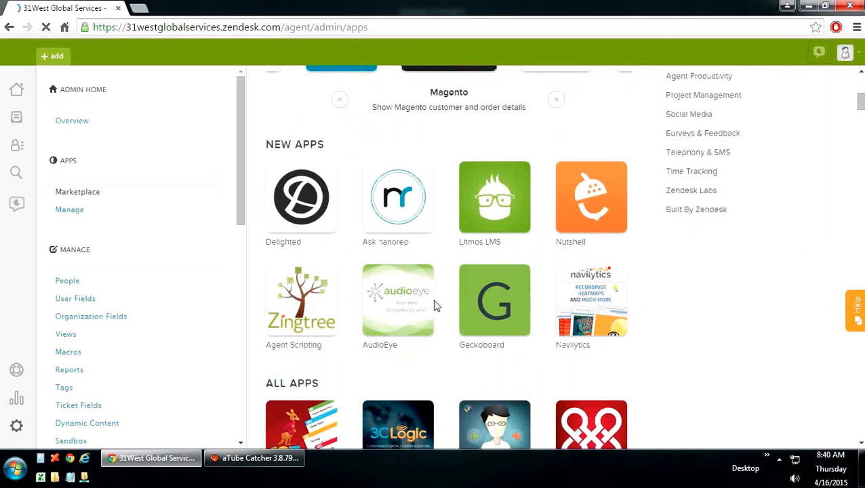
scroll(436, 305, "down", 2)
scroll(436, 306, "down", 1)
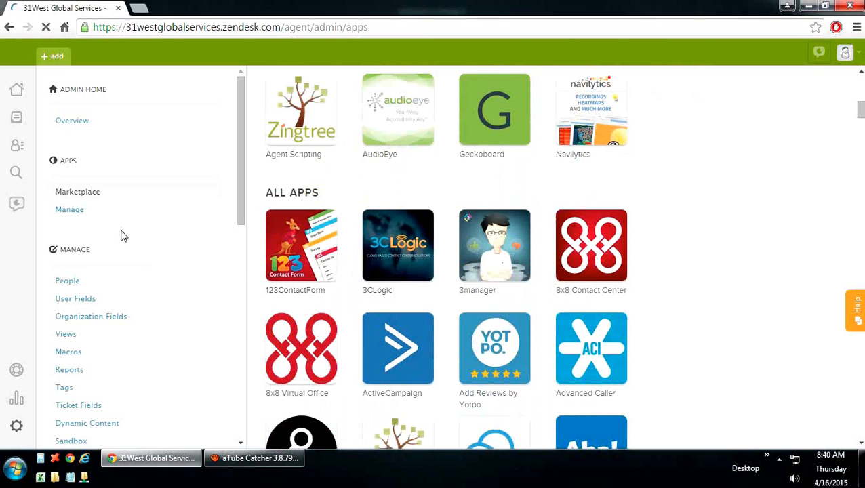
left_click(71, 212)
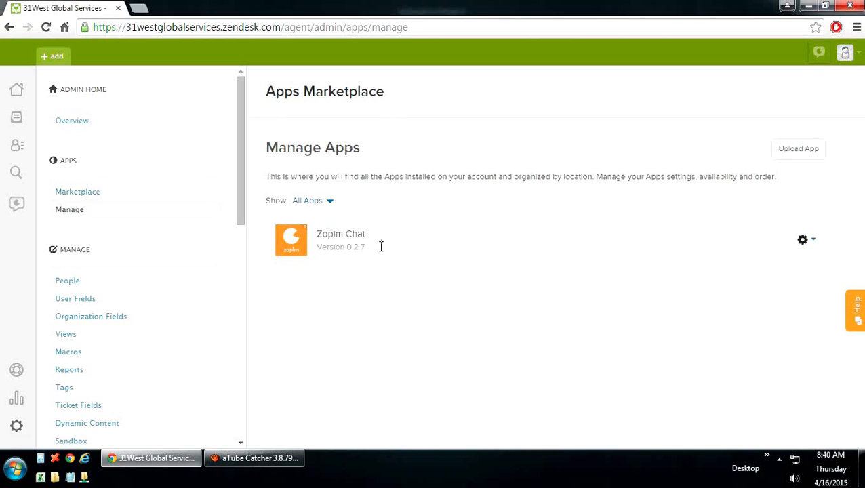
left_click(807, 241)
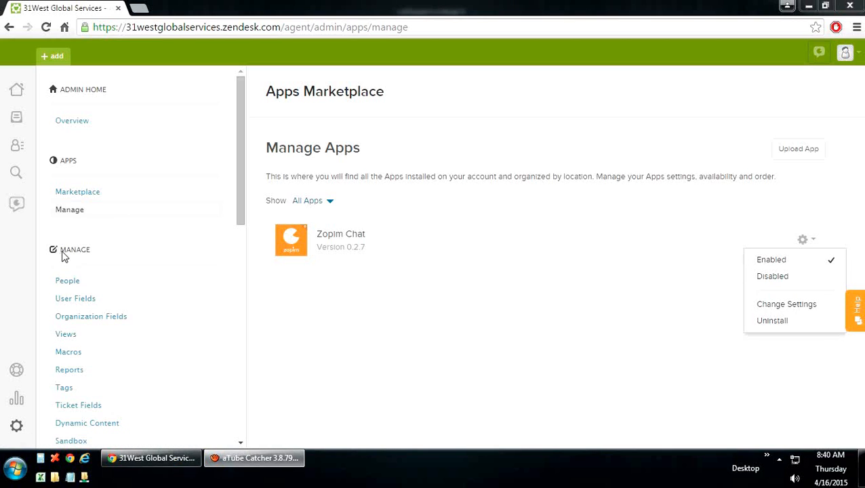
Step: Open People and review the five users: the account owner and four unverified agents
left_click(68, 282)
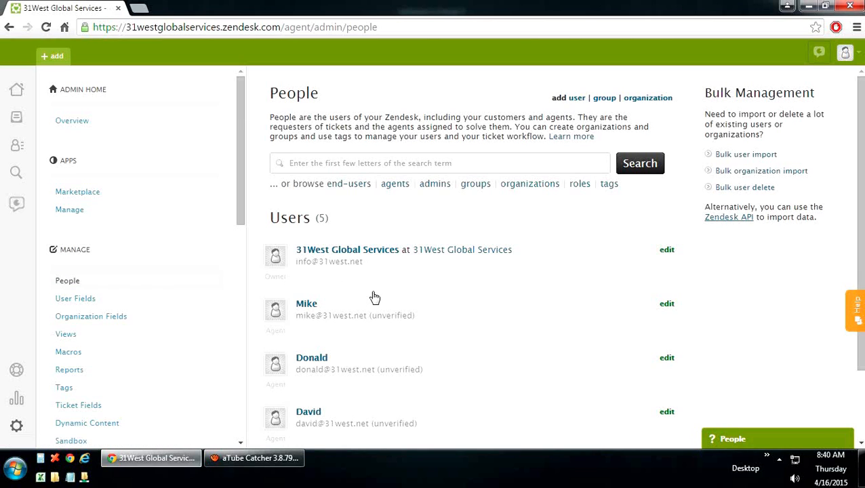
scroll(371, 296, "down", 1)
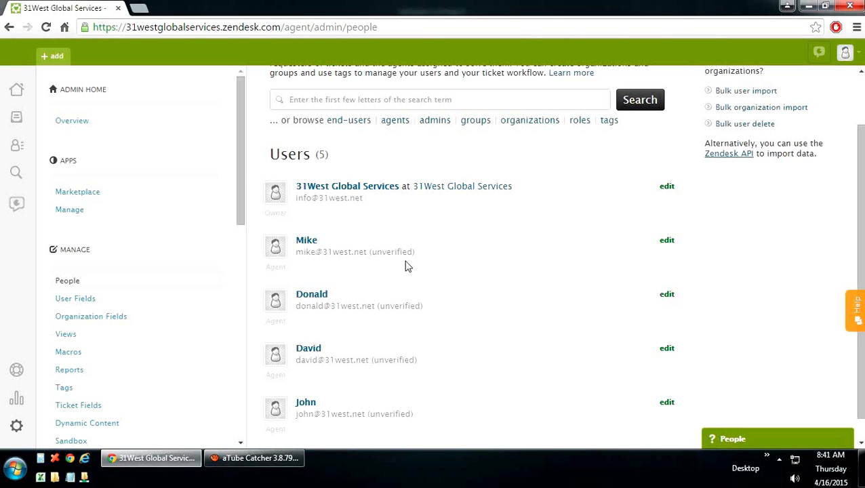
scroll(405, 256, "up", 2)
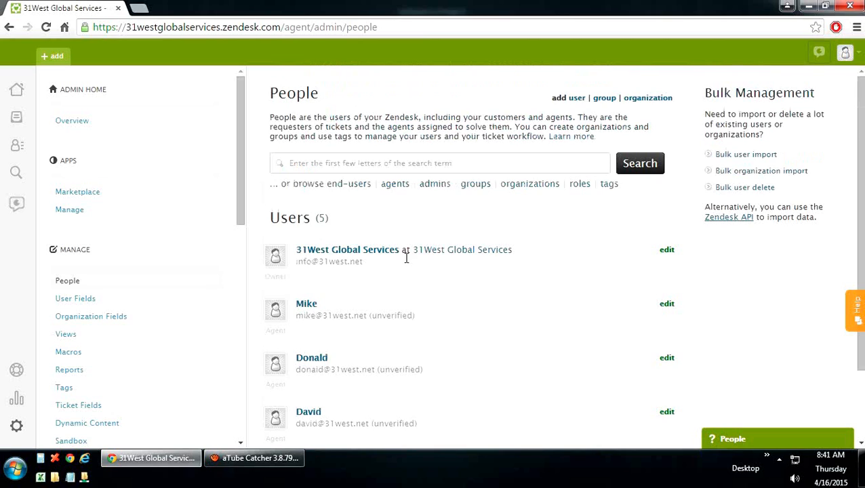
Step: Start a Checkbox user field without creating it, then move on to Organization Fields
left_click(78, 301)
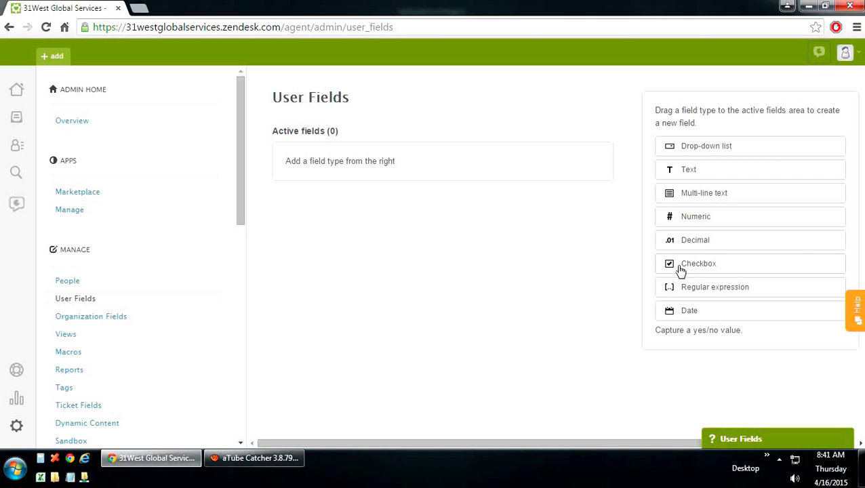
left_click_drag(681, 269, 322, 196)
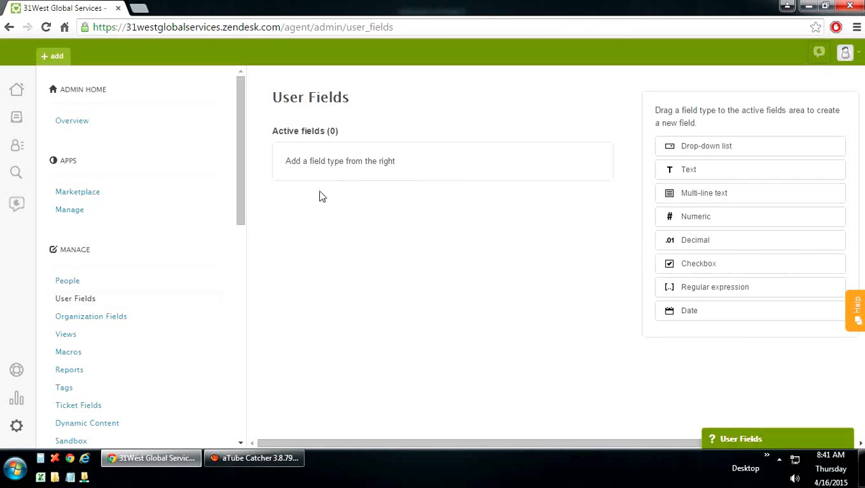
left_click(702, 268)
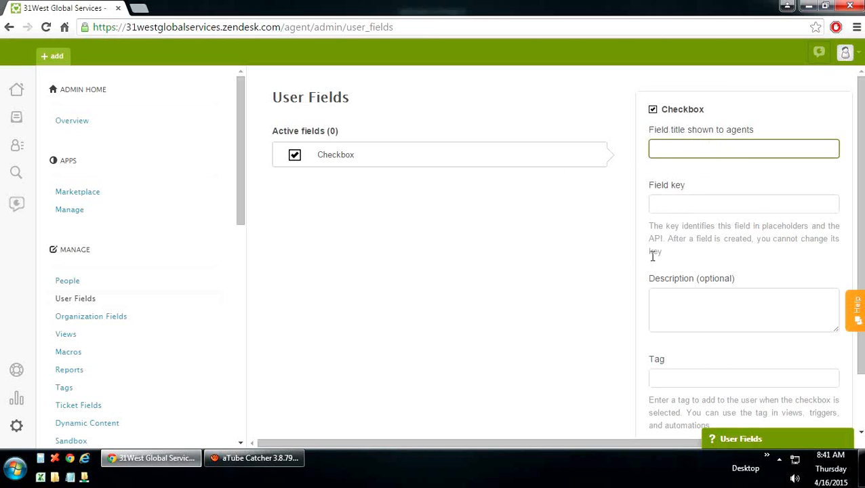
scroll(675, 359, "down", 2)
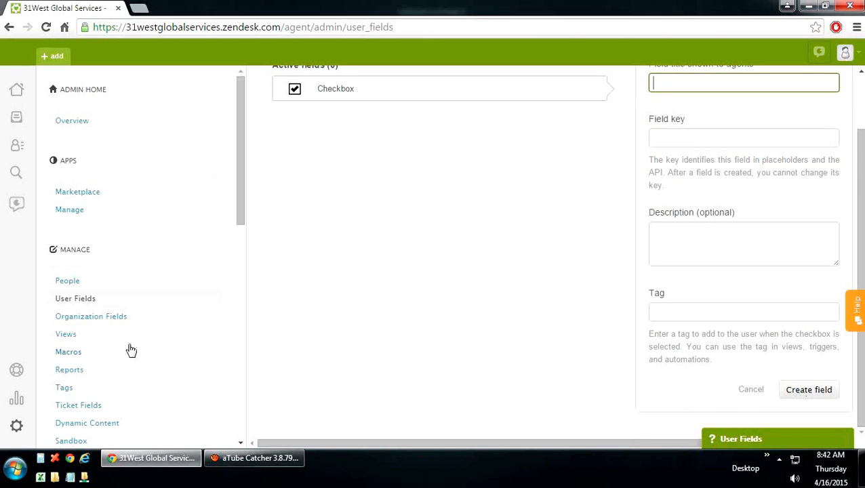
left_click(103, 324)
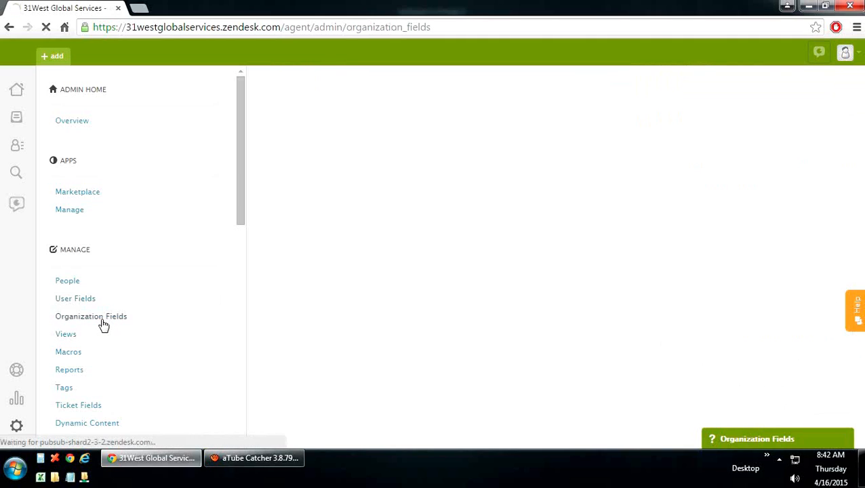
Step: Browse the 10 active shared views, compare with the empty Personal tab, and return to Shared
left_click(66, 337)
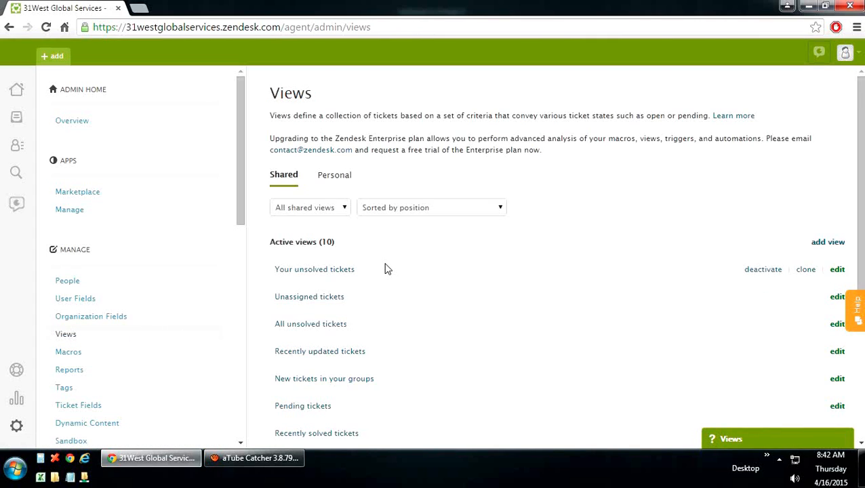
scroll(384, 269, "down", 1)
scroll(384, 269, "down", 1)
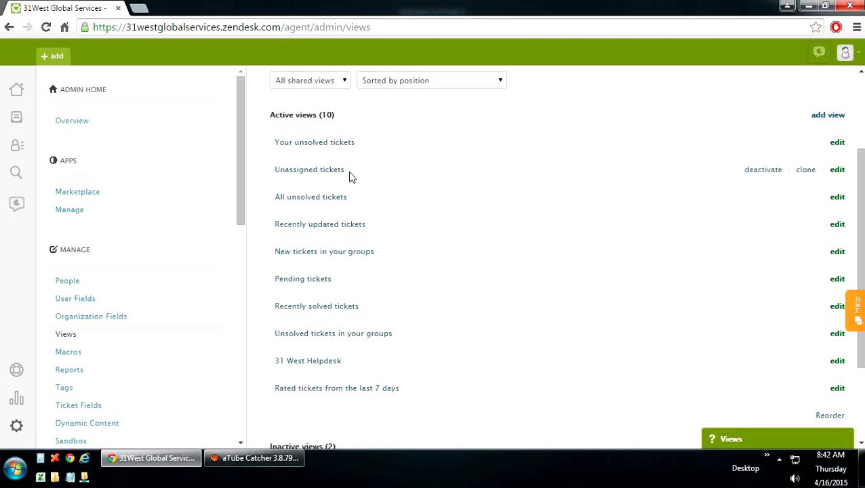
scroll(335, 270, "up", 3)
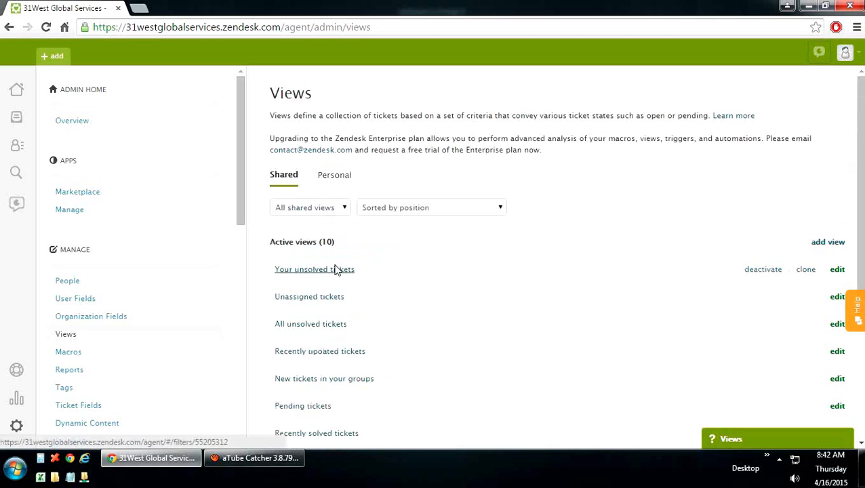
left_click(327, 180)
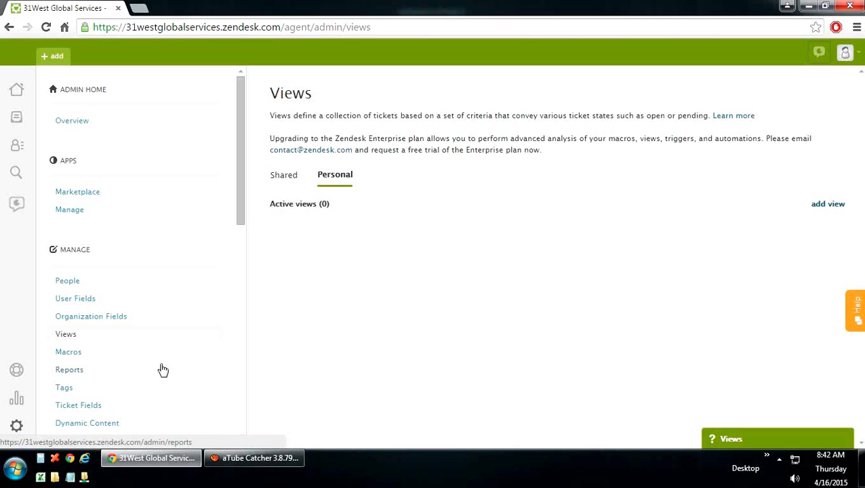
left_click(286, 179)
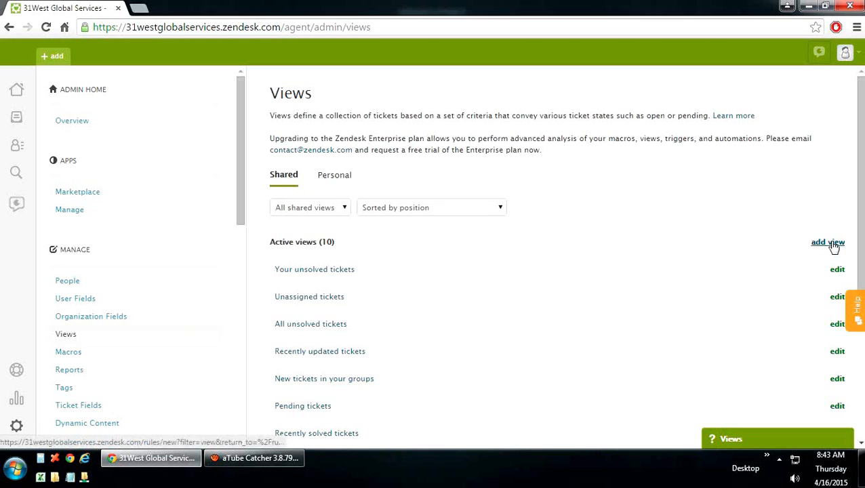
Step: Start a new view, focusing its title and showing the available conditions
left_click(833, 245)
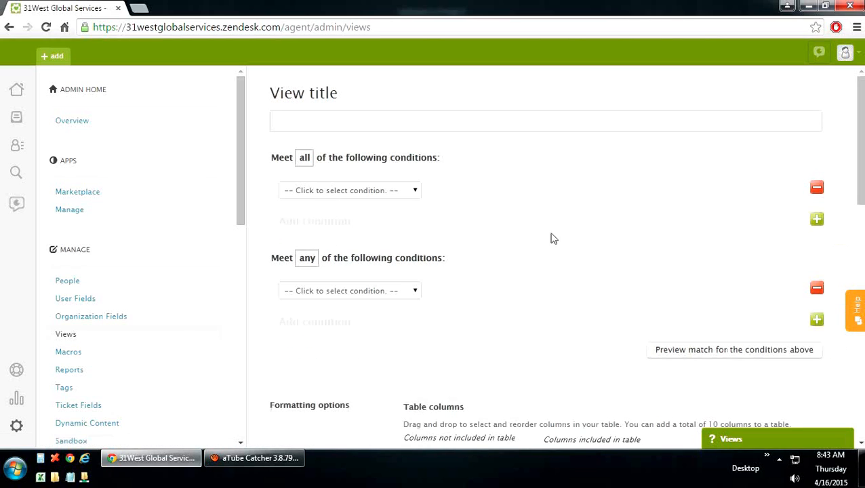
left_click(354, 129)
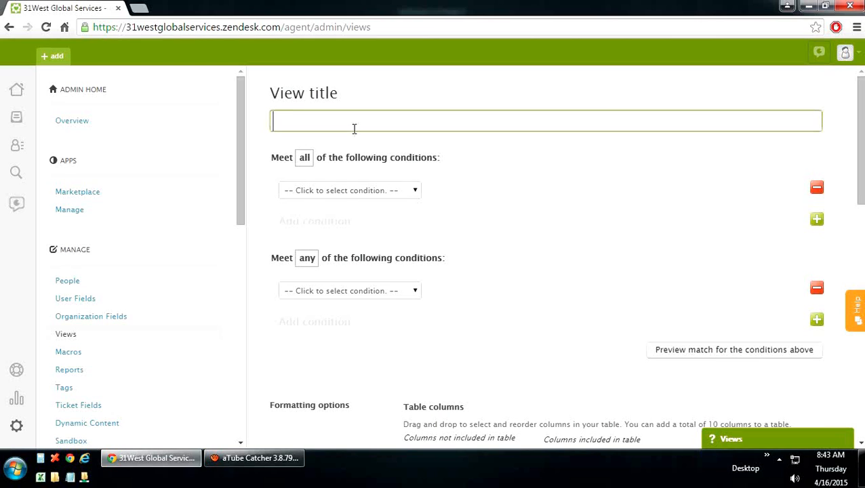
left_click(412, 193)
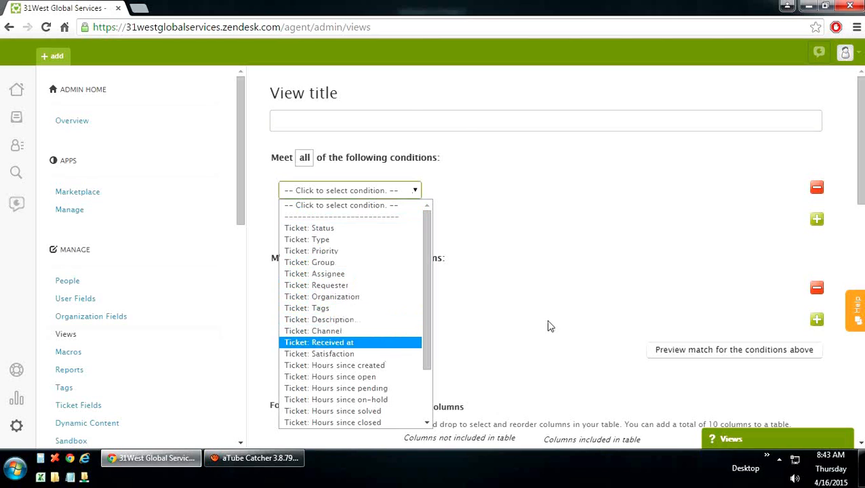
Step: Review the view's Group by, Order by and Available for options, then open Macros
scroll(549, 324, "down", 1)
scroll(548, 324, "down", 1)
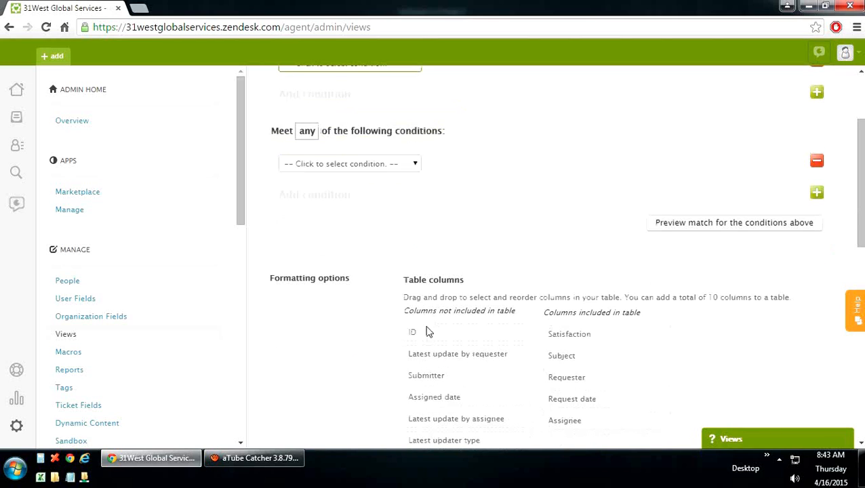
scroll(480, 326, "down", 5)
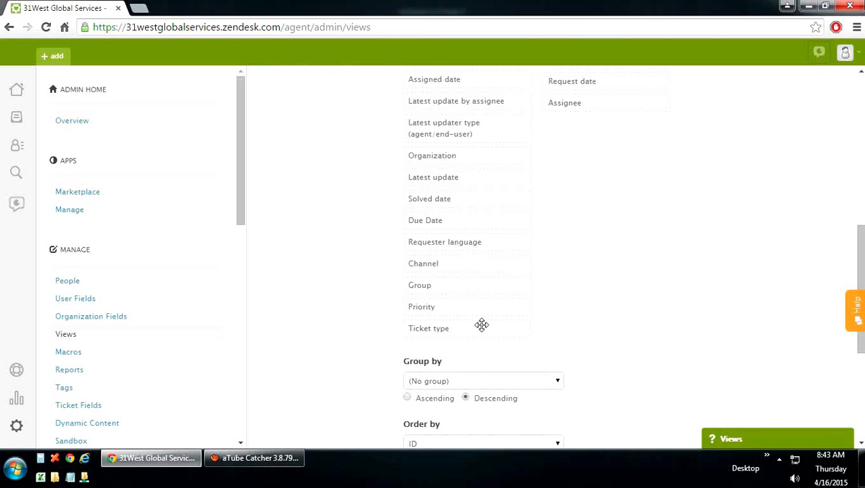
scroll(481, 325, "down", 1)
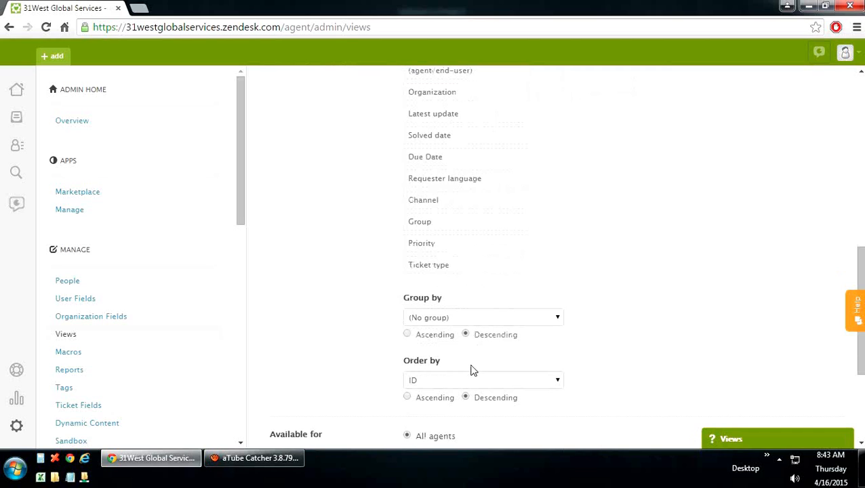
scroll(472, 370, "down", 1)
scroll(472, 371, "down", 1)
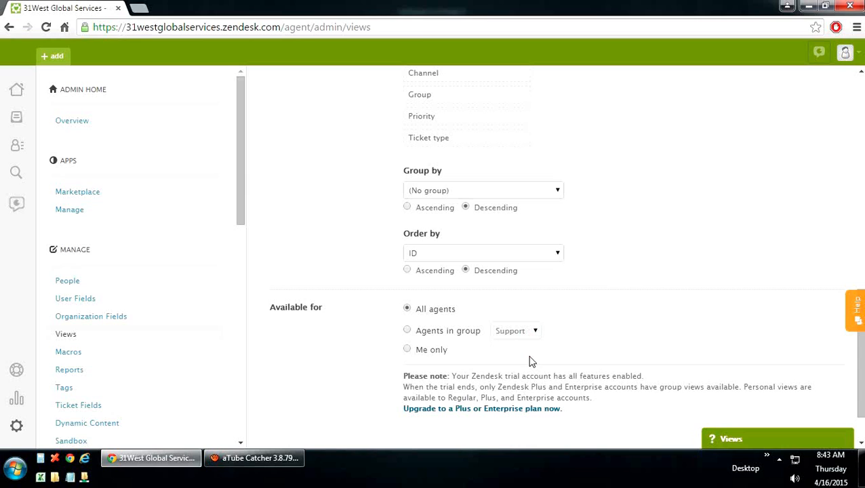
scroll(532, 360, "down", 1)
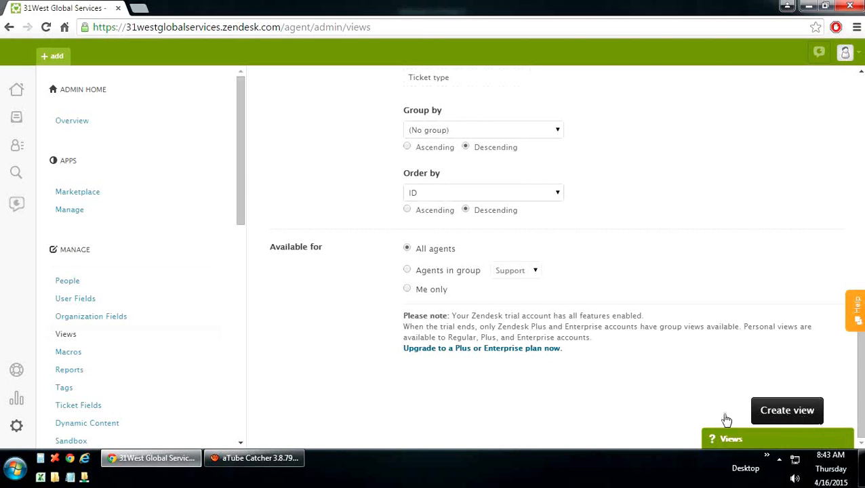
scroll(569, 395, "up", 10)
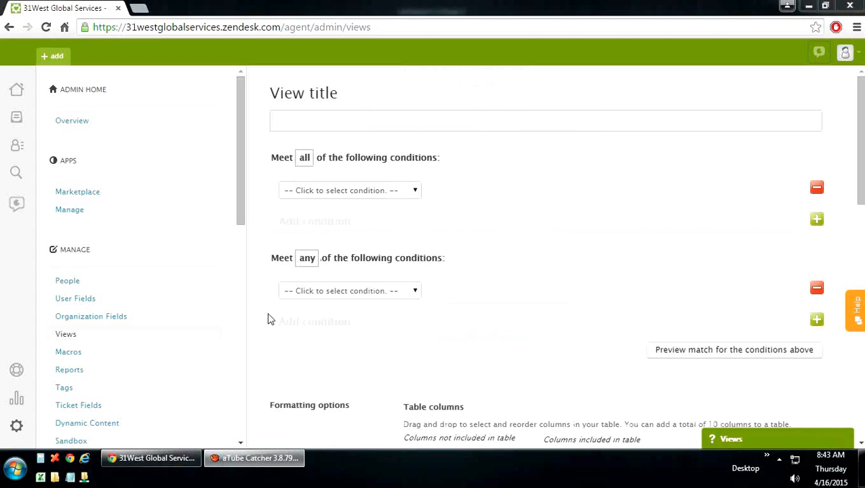
left_click(76, 355)
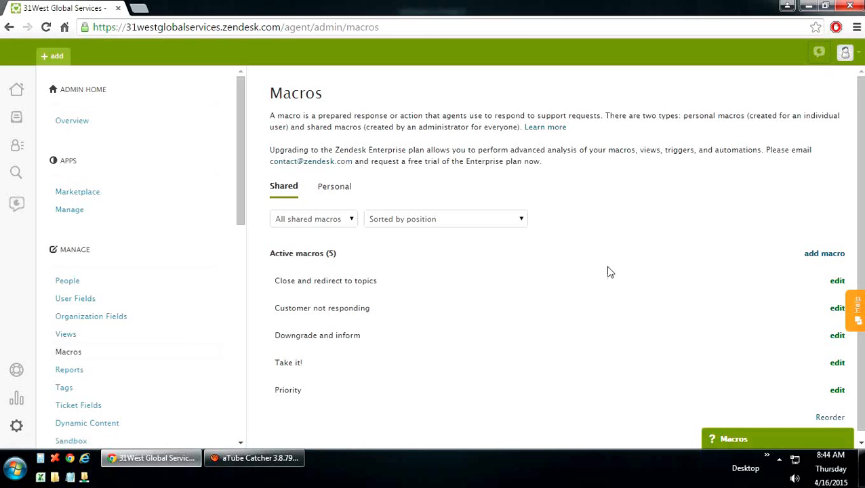
Step: Start a new macro with a Ticket: Set subject action
left_click(817, 255)
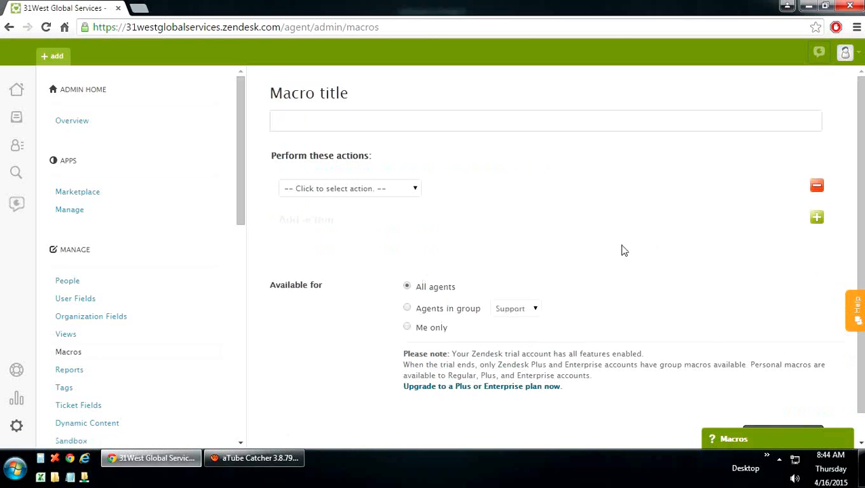
left_click(316, 121)
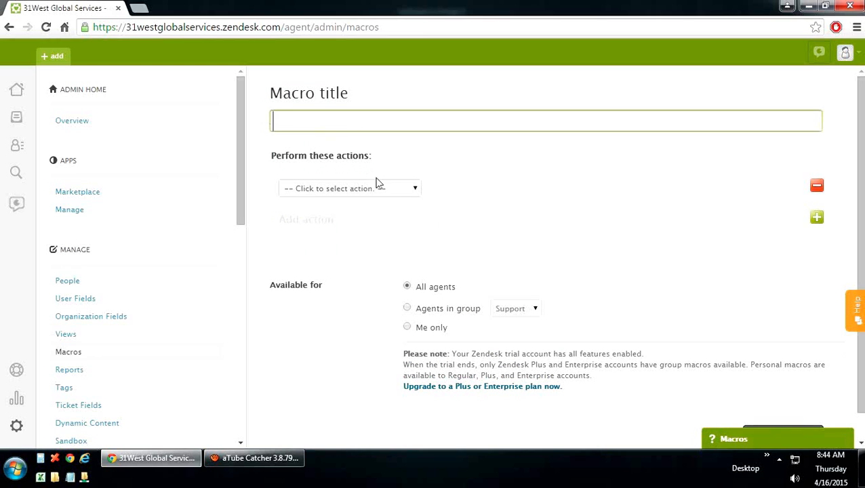
left_click(400, 191)
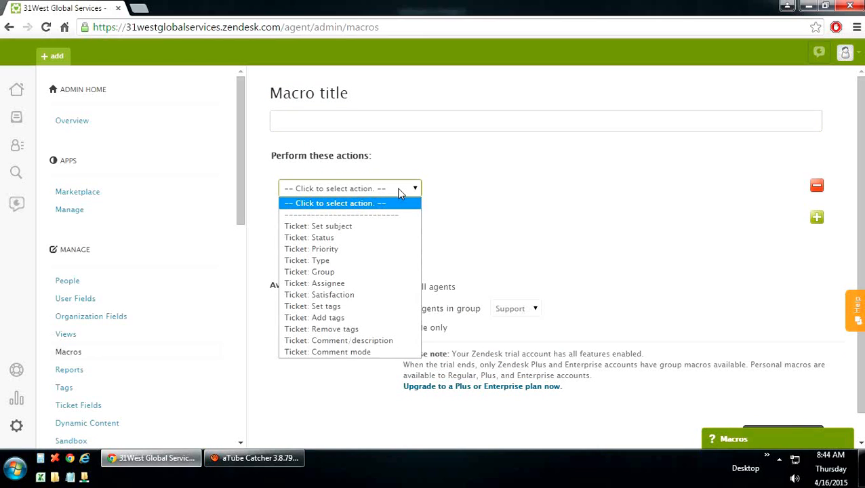
left_click(348, 226)
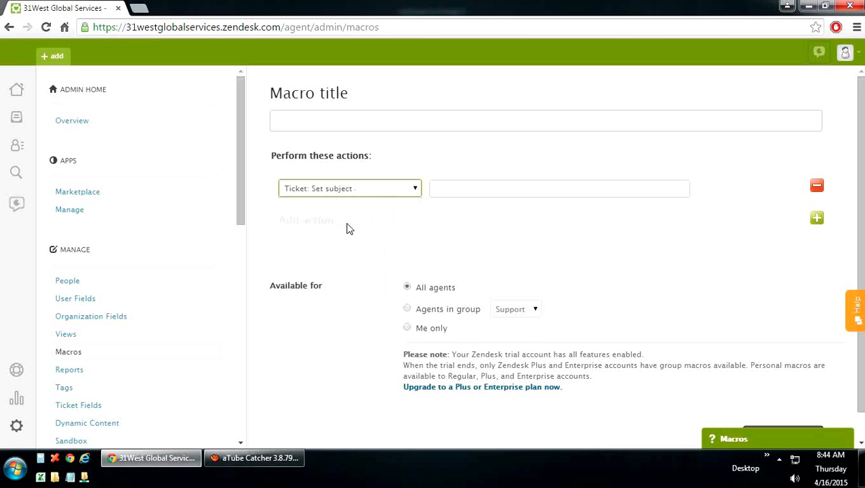
left_click(455, 193)
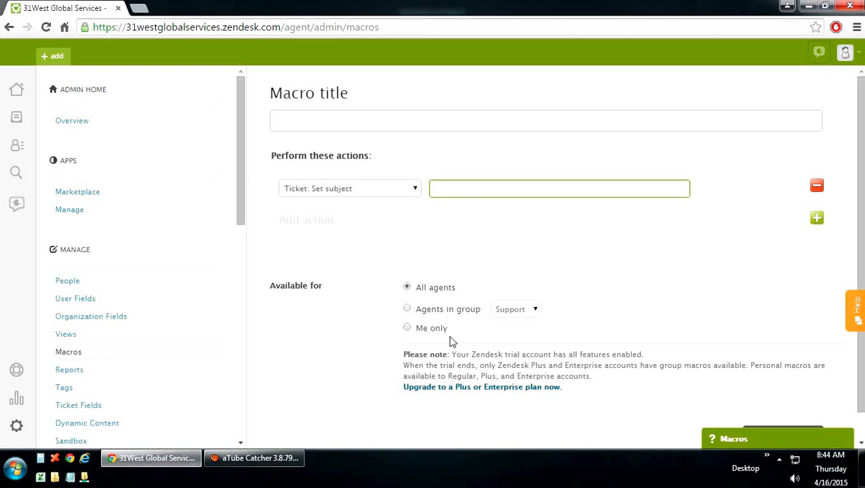
Step: Discard the draft macro and open the Reporting overview
scroll(484, 273, "down", 1)
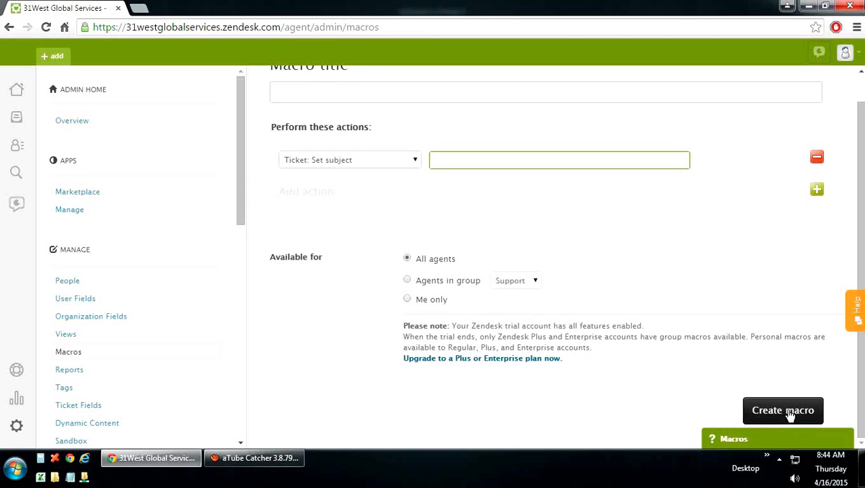
scroll(560, 378, "up", 1)
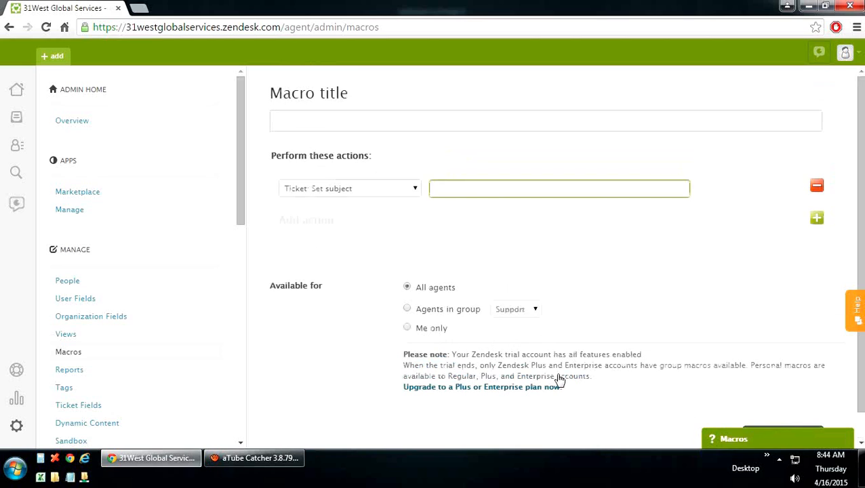
left_click(59, 352)
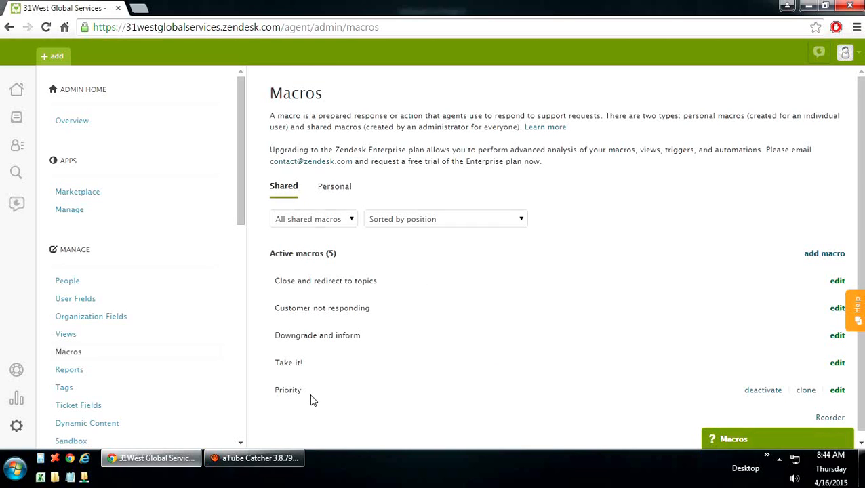
left_click(67, 370)
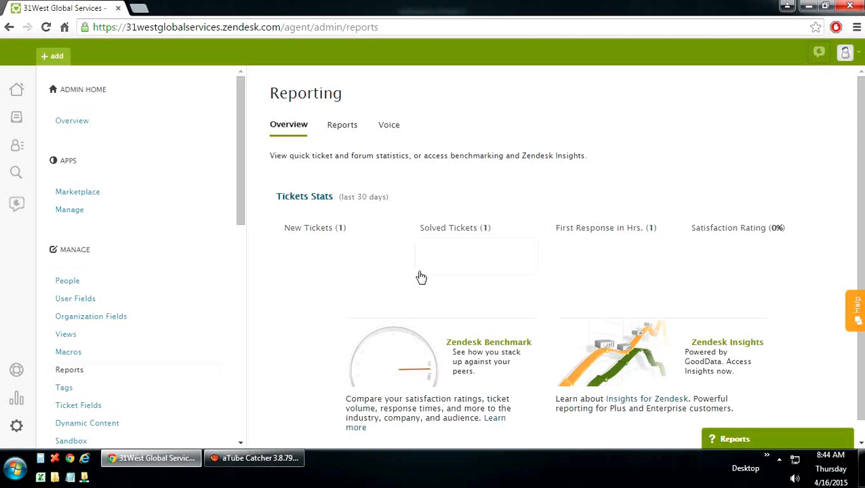
Step: From the Reports tab's list of existing reports, start a blank new report
scroll(421, 277, "down", 1)
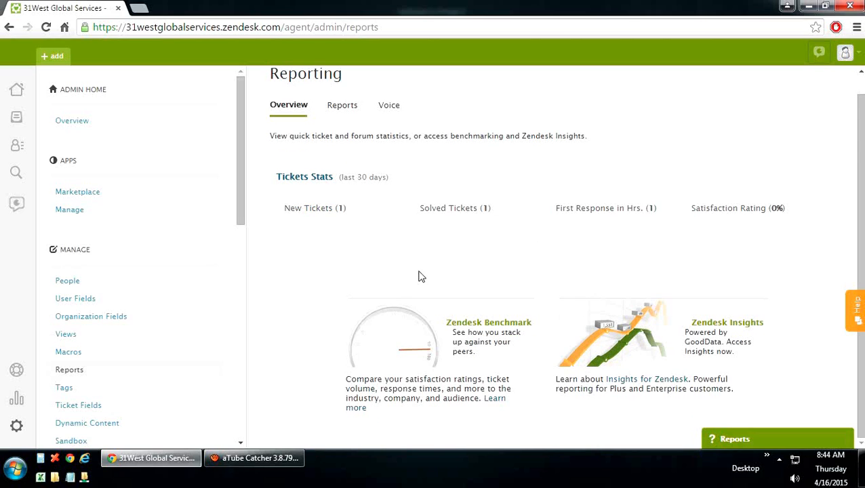
scroll(419, 277, "up", 1)
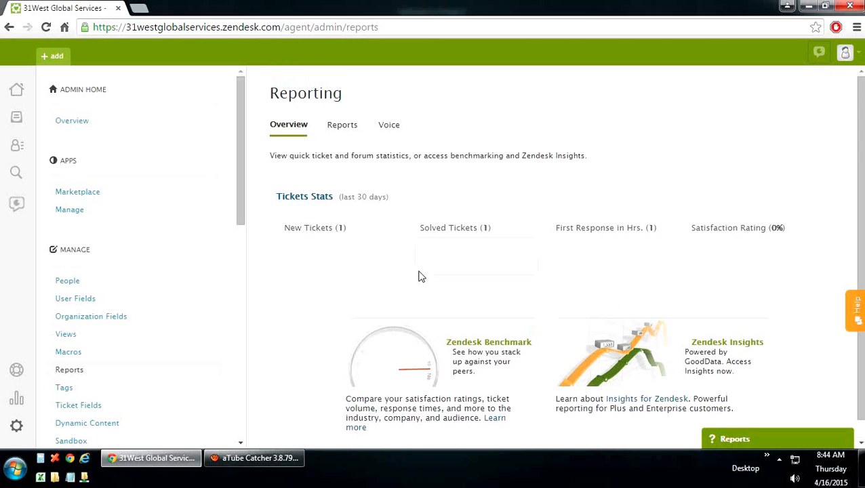
left_click(351, 126)
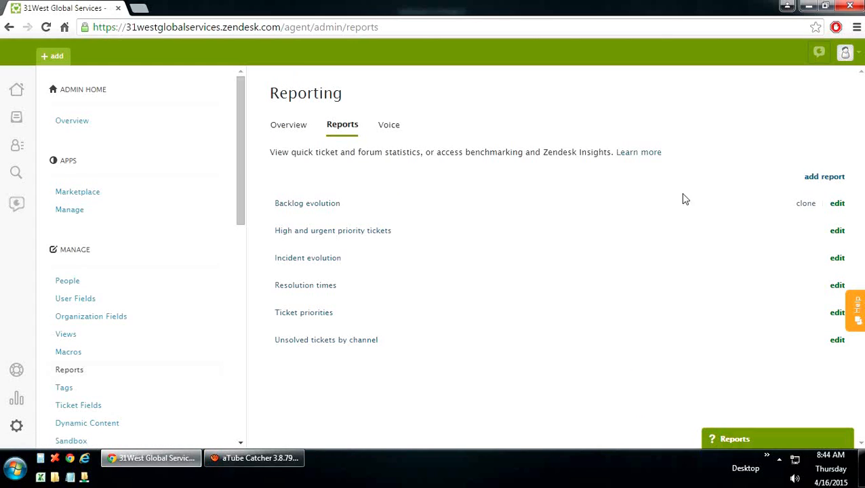
left_click(821, 182)
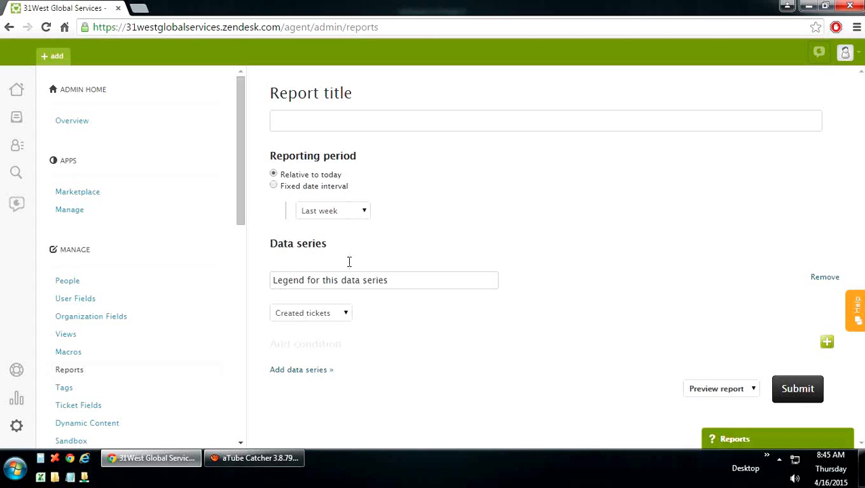
Step: Title the report 'Resolved Tickets' with period Last month and a Resolved tickets series
left_click(346, 314)
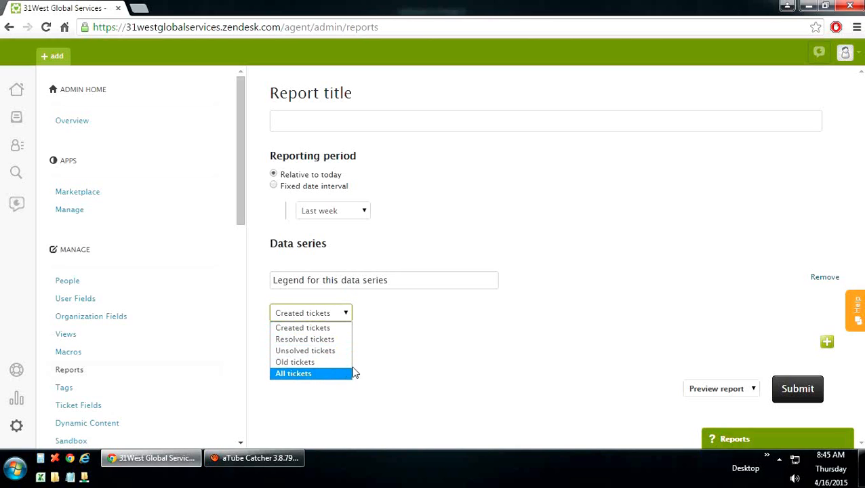
left_click(378, 129)
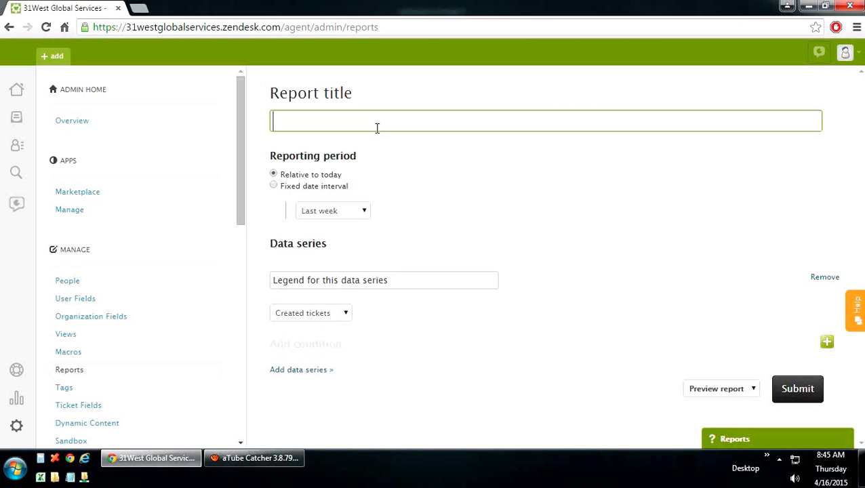
type("Resolved")
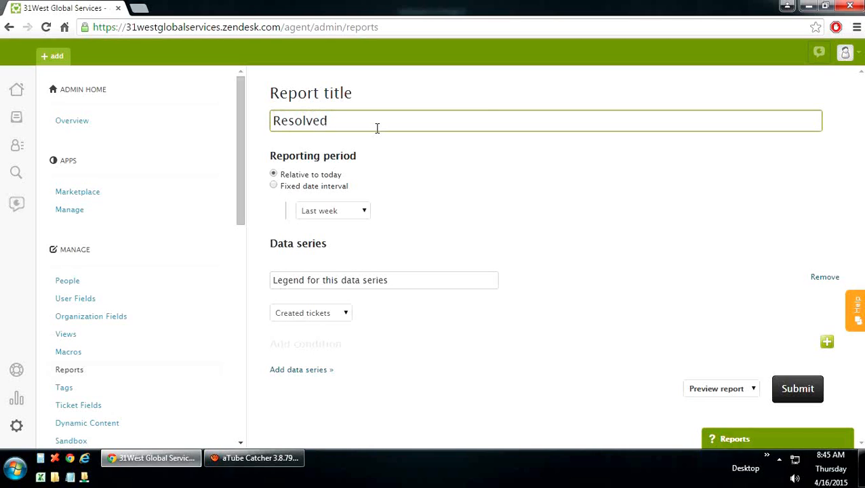
type(" Tickets")
left_click(332, 211)
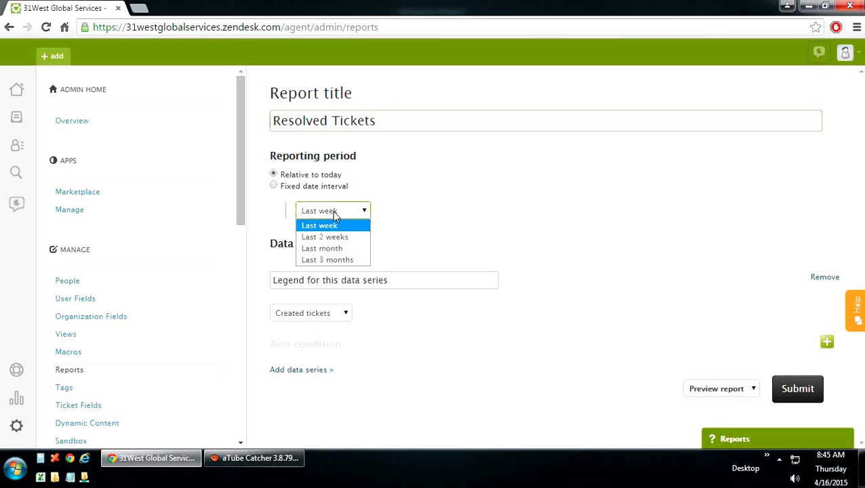
left_click(332, 248)
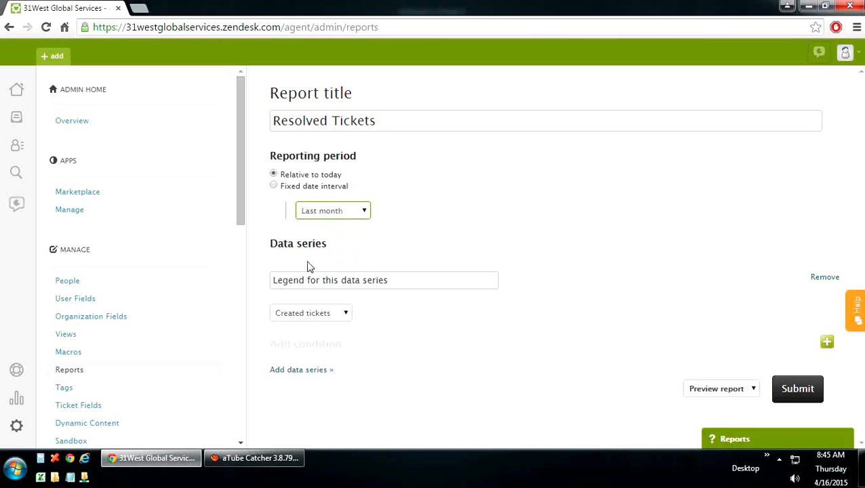
left_click(315, 314)
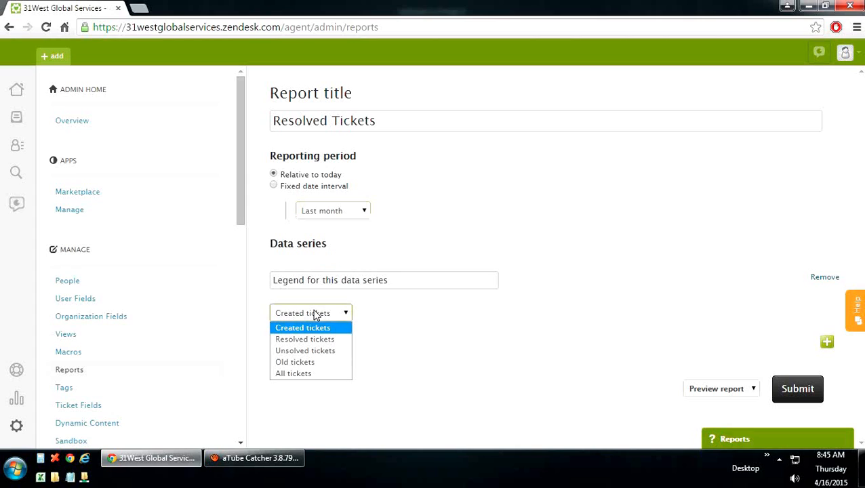
left_click(291, 339)
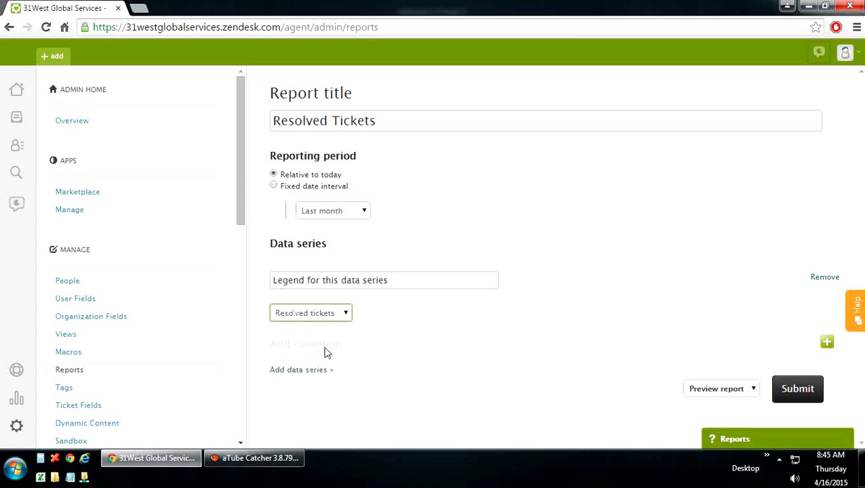
Step: Preview the report chart, peaking on Apr 13, then open Tags
left_click(807, 400)
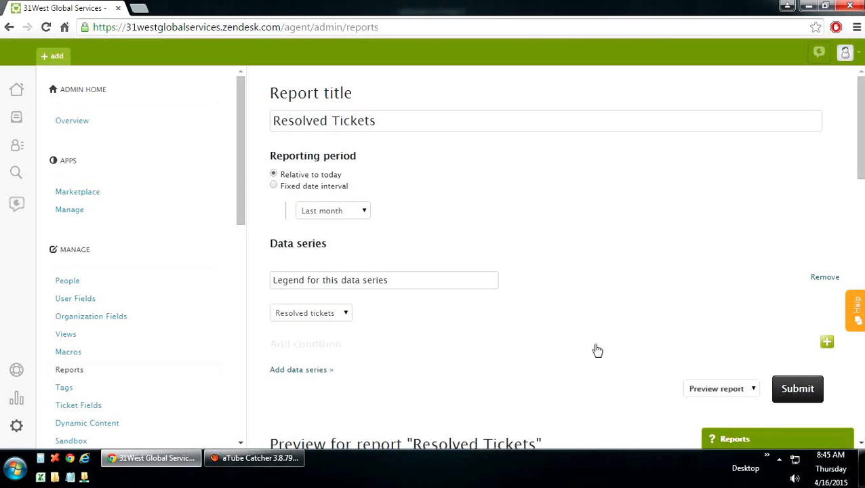
scroll(594, 349, "down", 5)
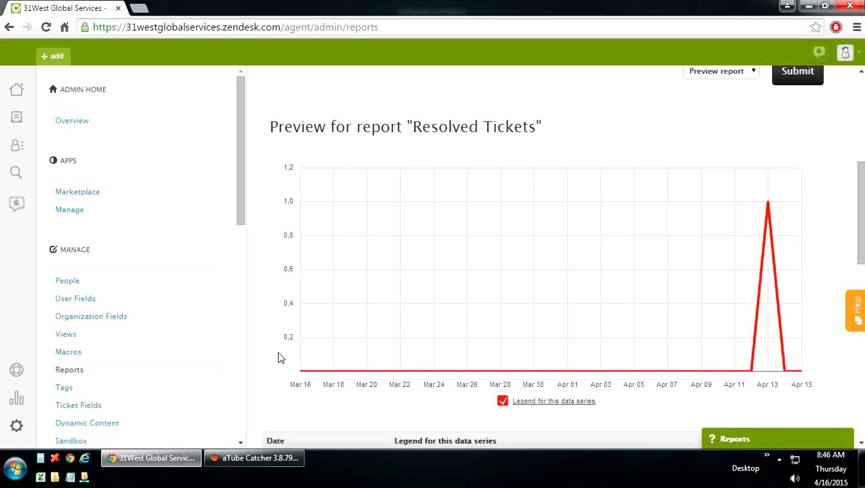
left_click_drag(860, 217, 862, 95)
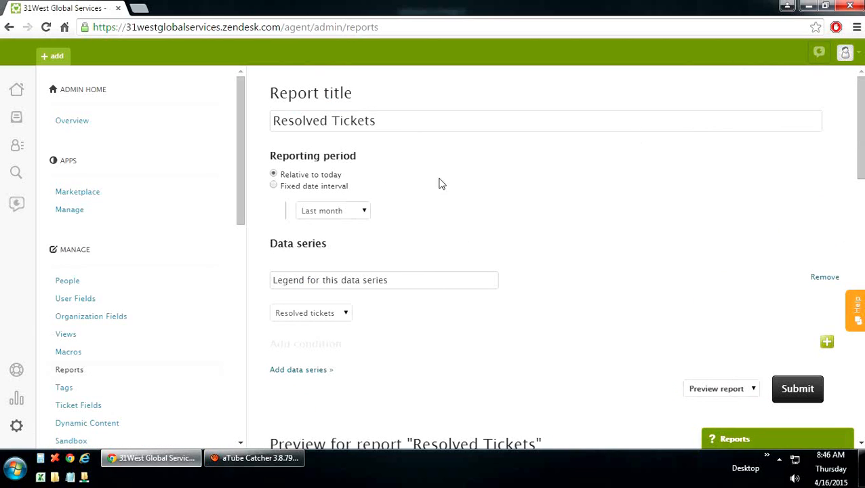
left_click(60, 390)
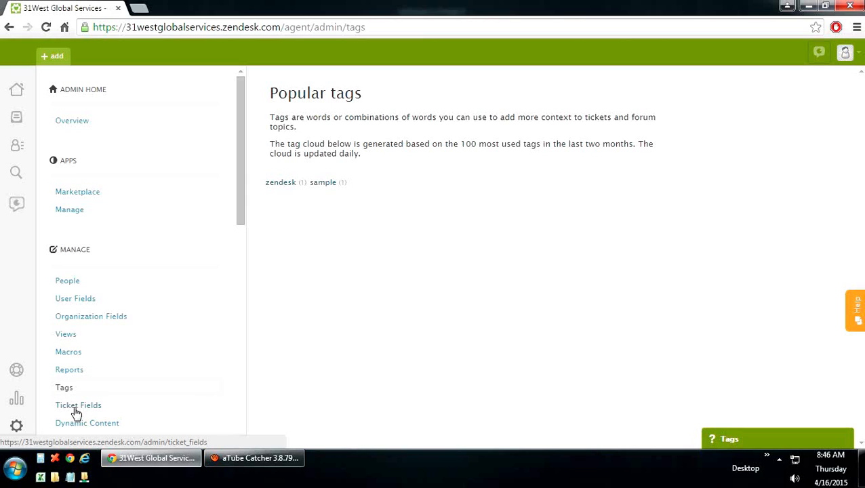
Step: Leave the Popular tags overview for the Ticket Fields settings
left_click(77, 407)
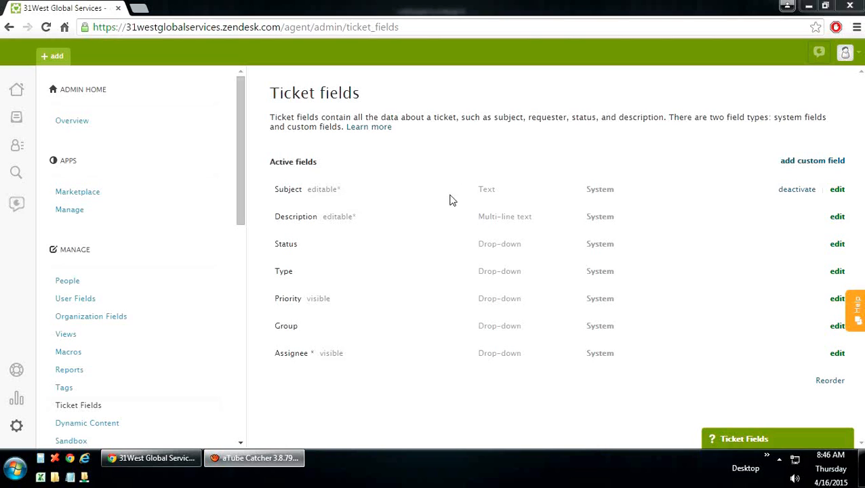
Step: Browse the available custom ticket field types in the add-field form
left_click(816, 167)
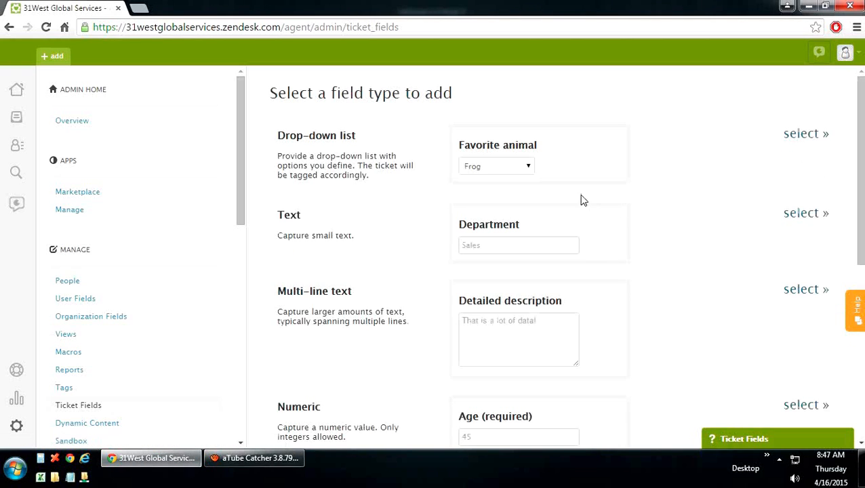
scroll(582, 200, "down", 1)
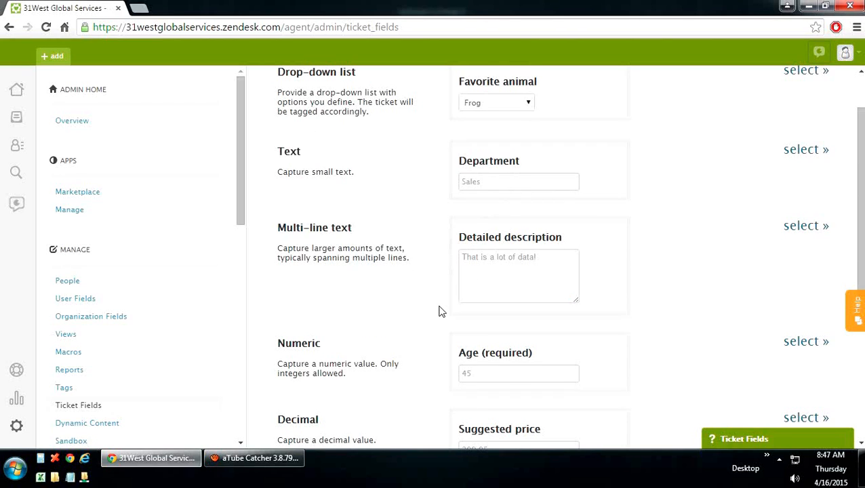
scroll(439, 312, "down", 1)
scroll(439, 311, "down", 4)
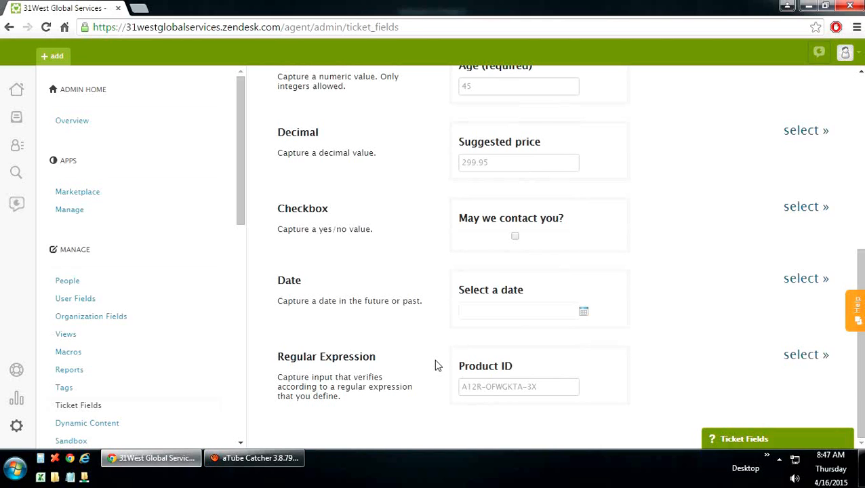
scroll(436, 365, "up", 4)
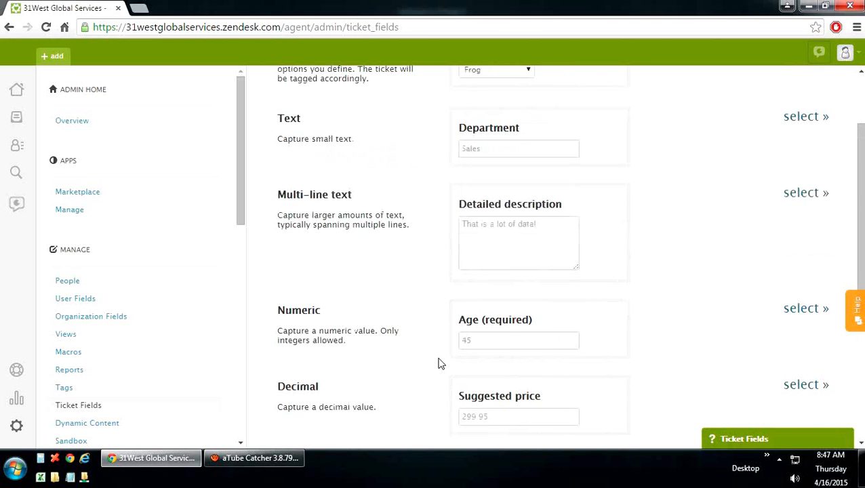
scroll(439, 365, "up", 2)
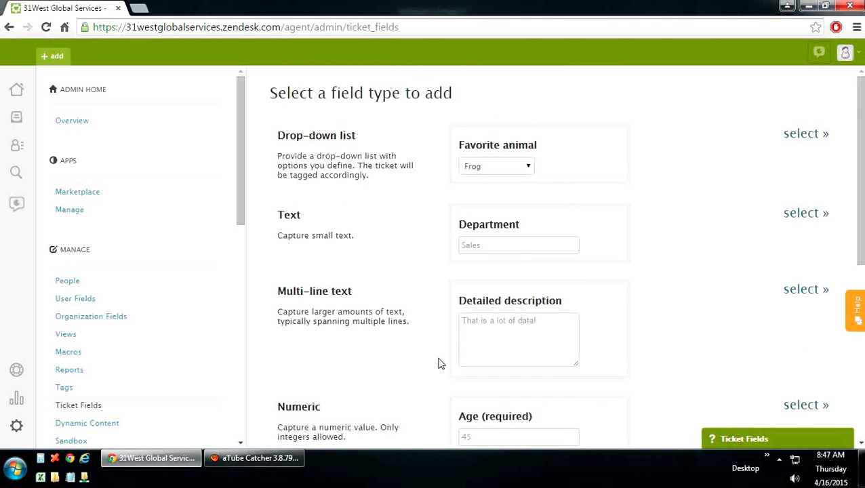
Step: Return to the Ticket Fields list, then open Dynamic Content
left_click(84, 405)
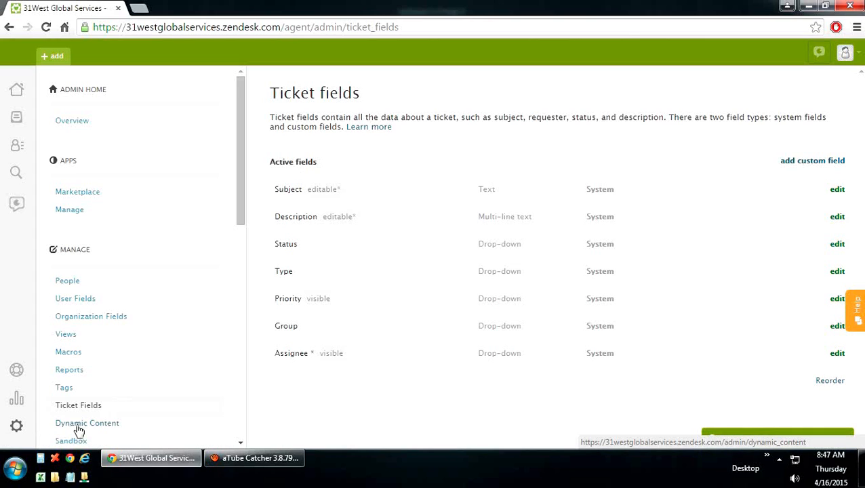
scroll(120, 387, "down", 4)
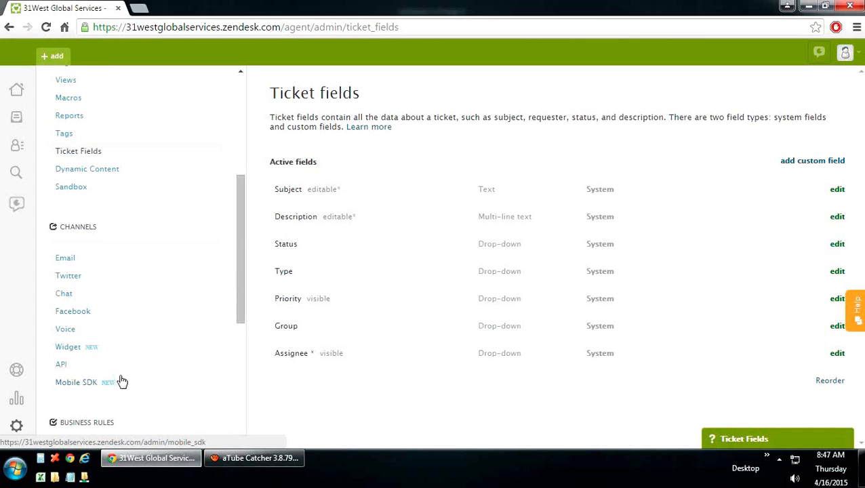
left_click(97, 176)
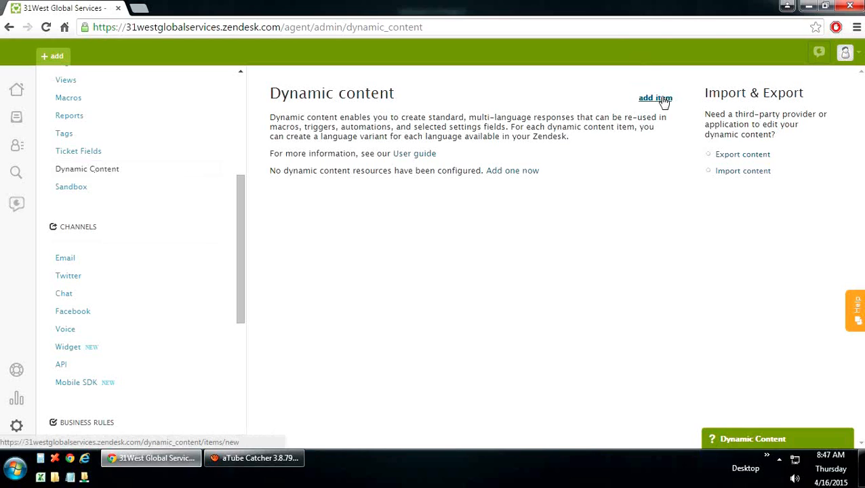
Step: Open a blank dynamic content item form, leave it unsaved, and go to Sandbox
left_click(511, 173)
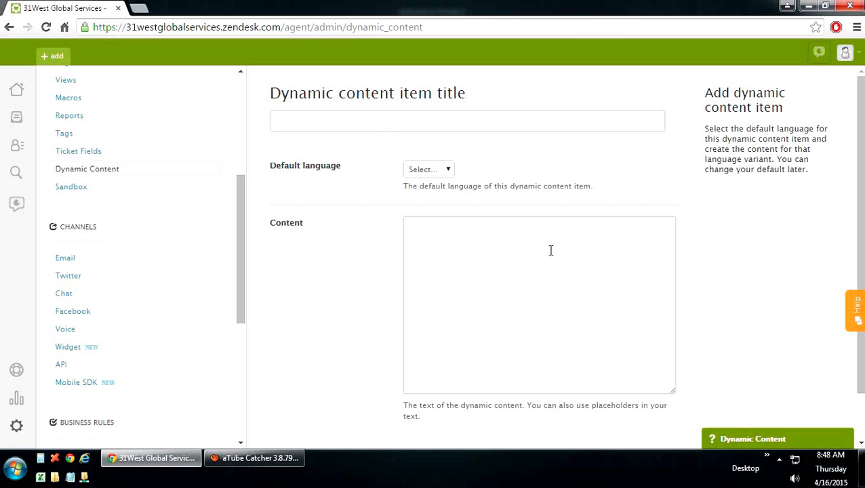
scroll(619, 322, "down", 1)
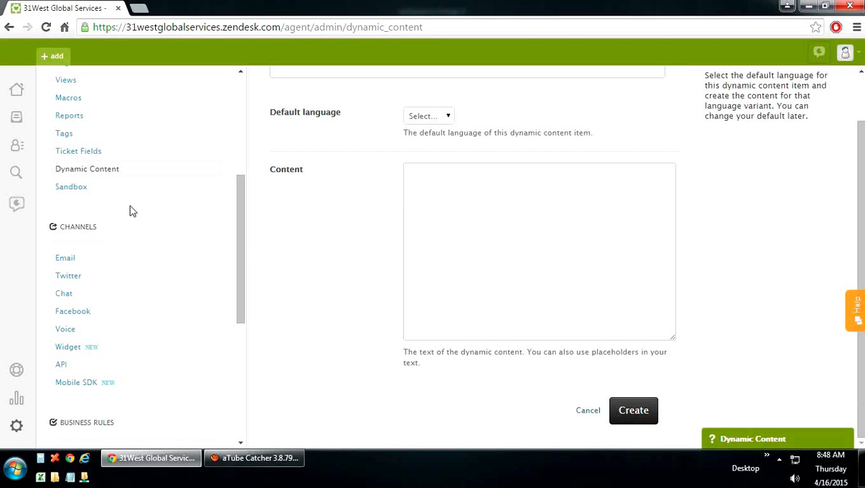
left_click(86, 189)
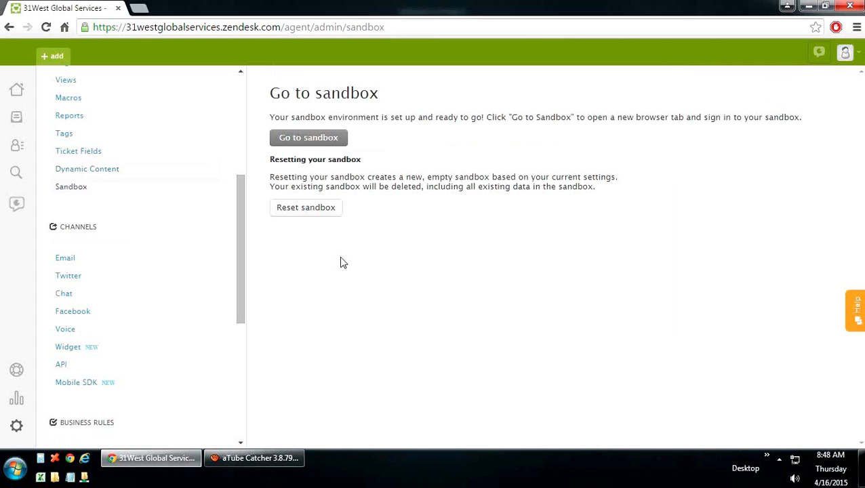
Step: Open the sandbox sign-in in a new tab, close it, and go to Email channel settings
left_click(328, 139)
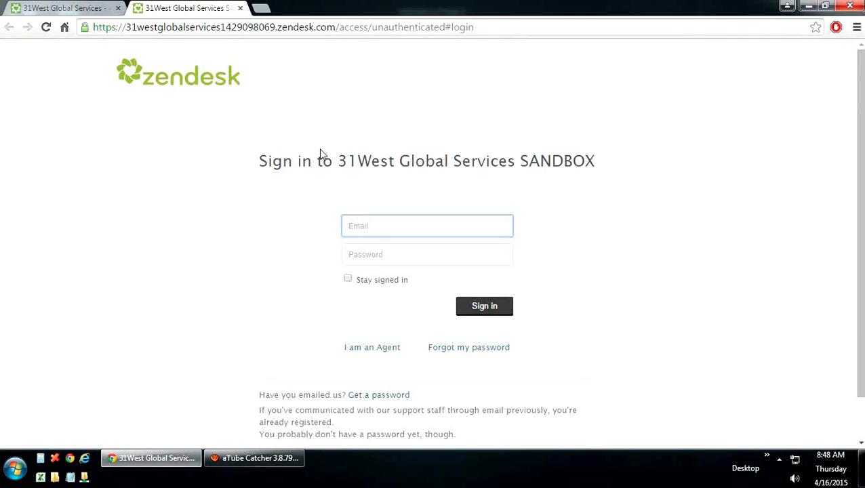
left_click(241, 8)
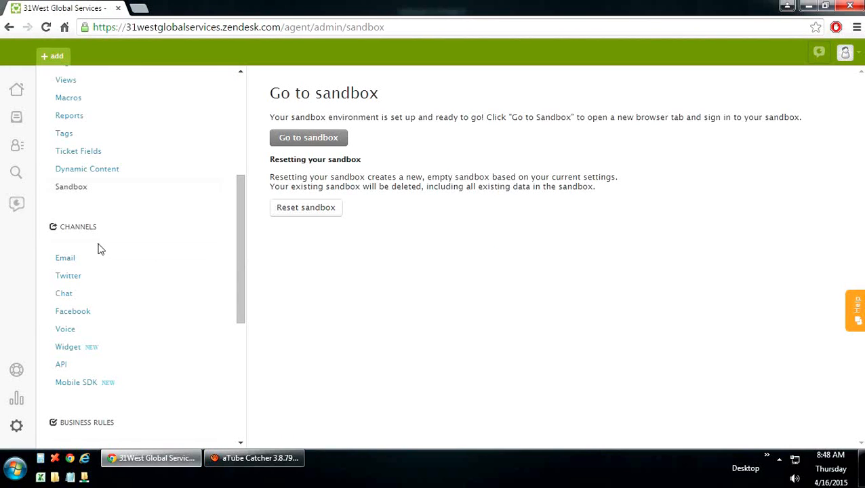
scroll(99, 249, "down", 1)
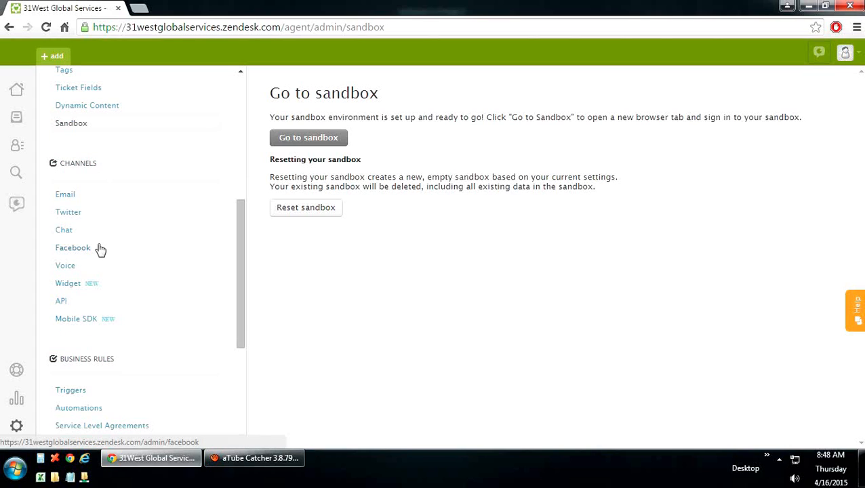
left_click(73, 196)
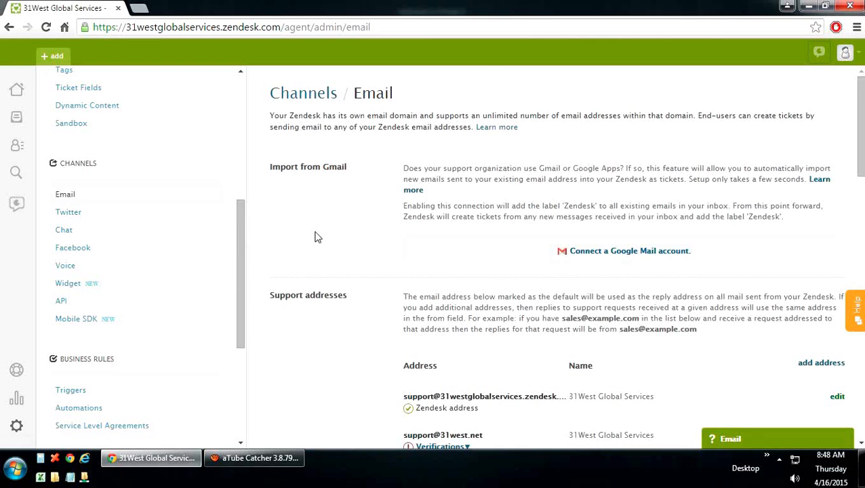
Step: Review the Email settings from support addresses down to Save, then open Twitter channel settings
scroll(316, 237, "down", 2)
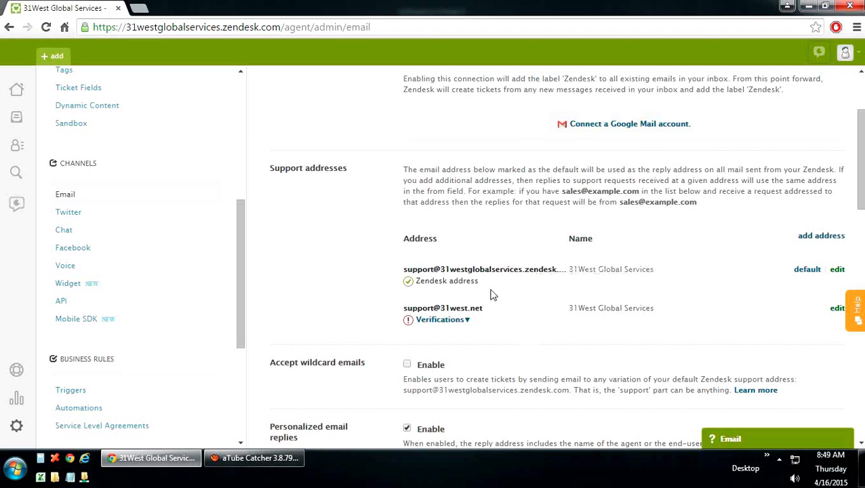
mouse_move(485, 320)
scroll(490, 316, "up", 1)
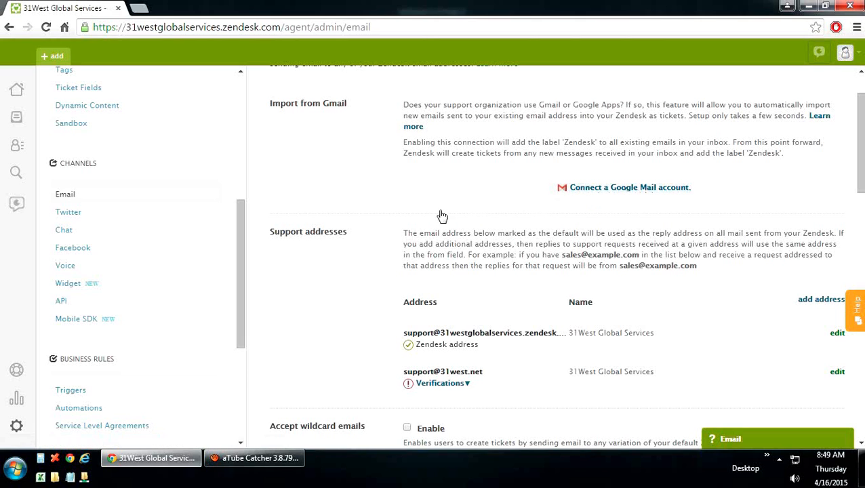
scroll(439, 215, "down", 3)
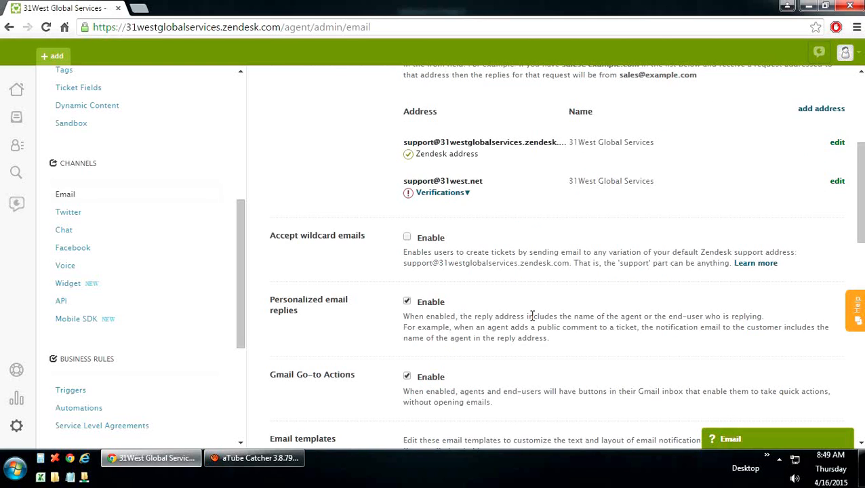
scroll(532, 316, "down", 1)
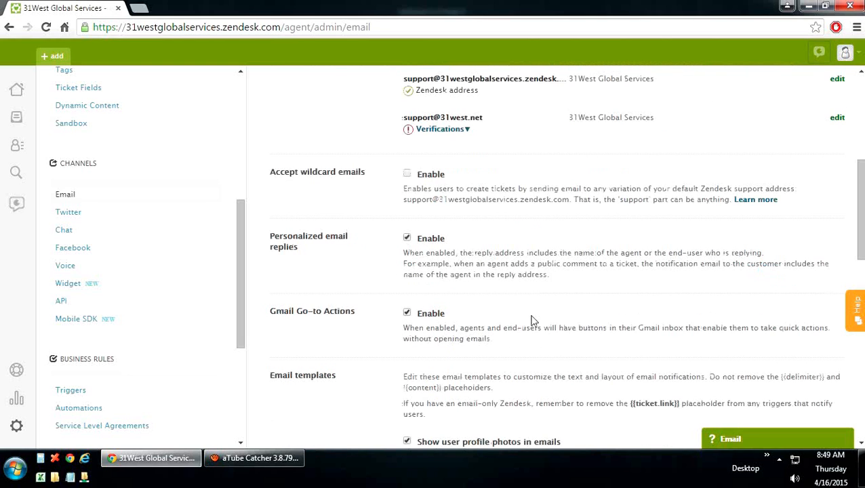
scroll(532, 320, "down", 2)
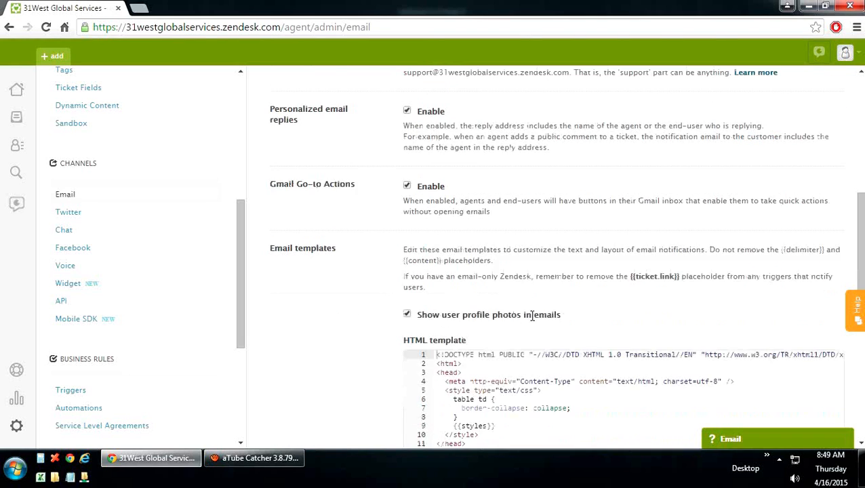
scroll(532, 316, "down", 5)
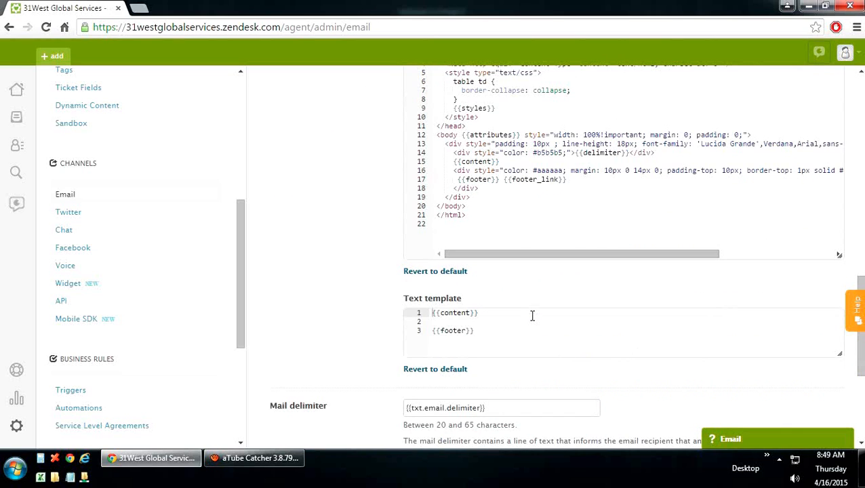
scroll(532, 316, "down", 2)
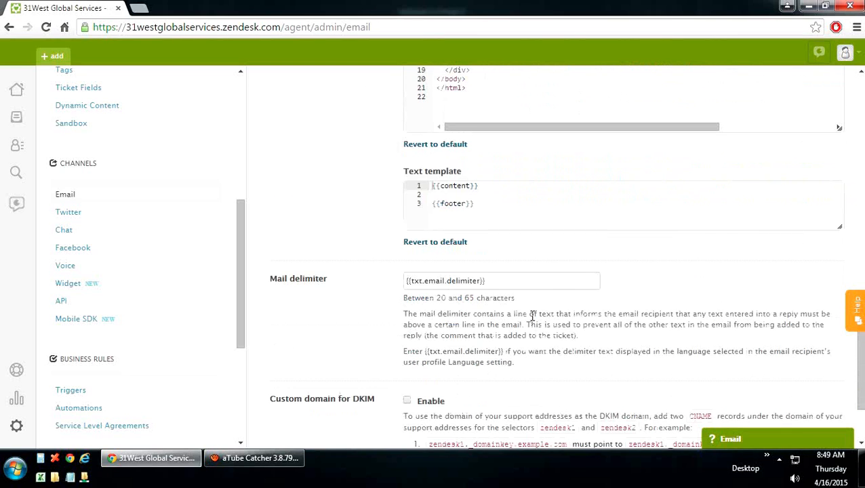
scroll(532, 320, "down", 1)
scroll(533, 319, "down", 1)
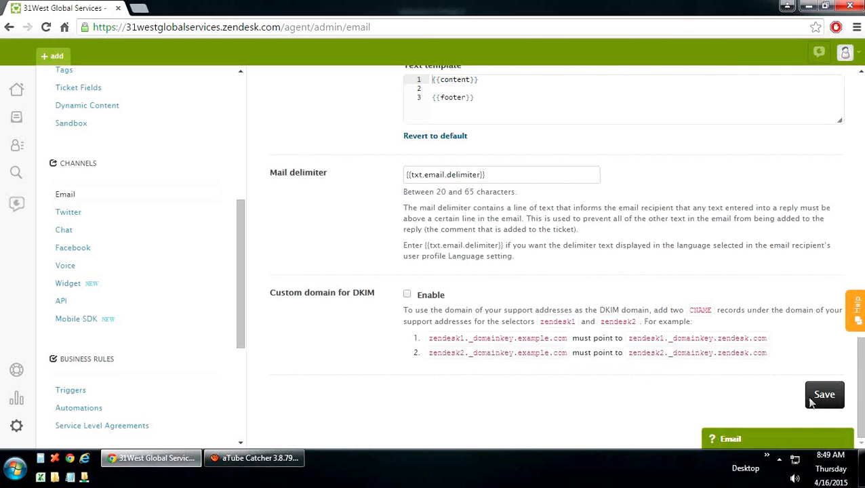
scroll(414, 398, "up", 20)
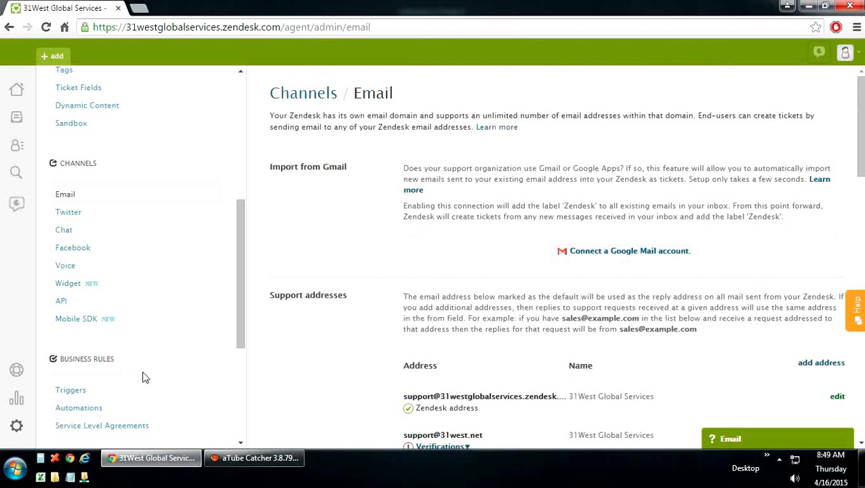
left_click(68, 213)
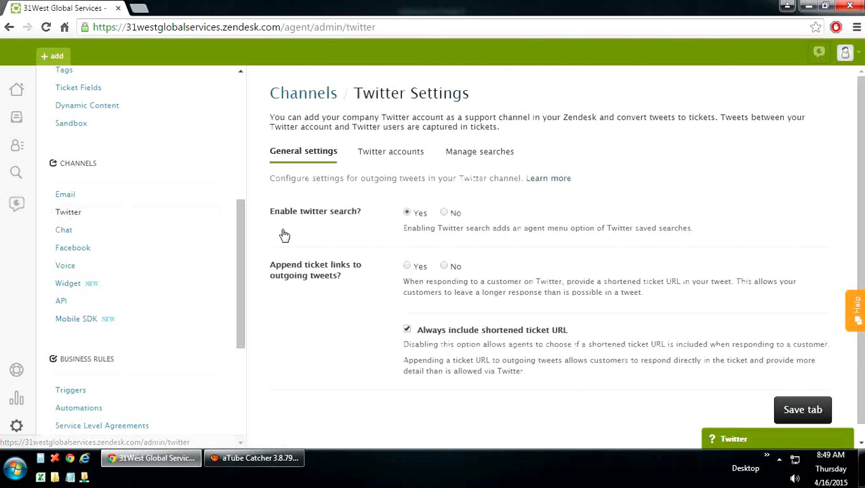
Step: Confirm no Twitter accounts are configured, then view the Chat channel page
left_click(388, 161)
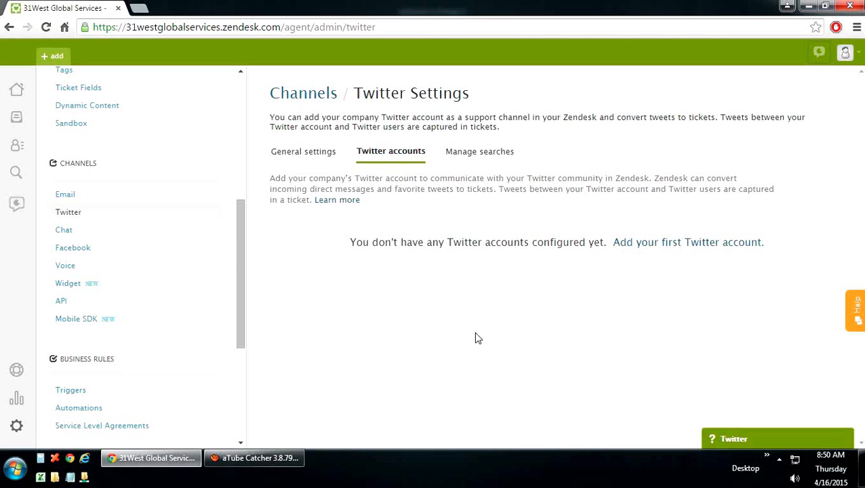
left_click(64, 230)
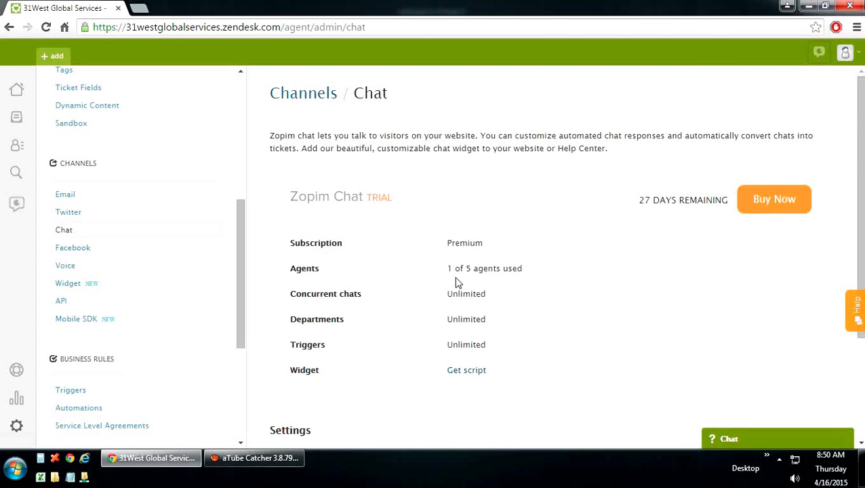
scroll(455, 283, "down", 2)
scroll(455, 283, "up", 2)
Step: Visit the Facebook and Voice channel pages, then open the Web Widget settings
left_click(83, 249)
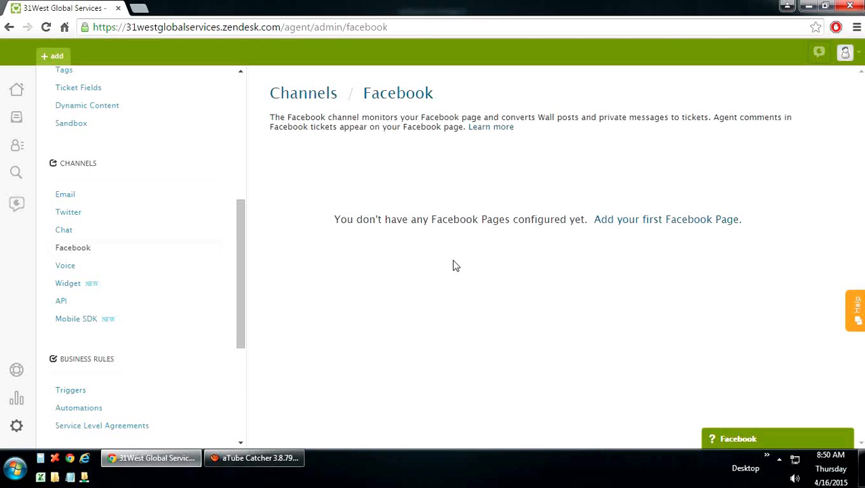
left_click(72, 273)
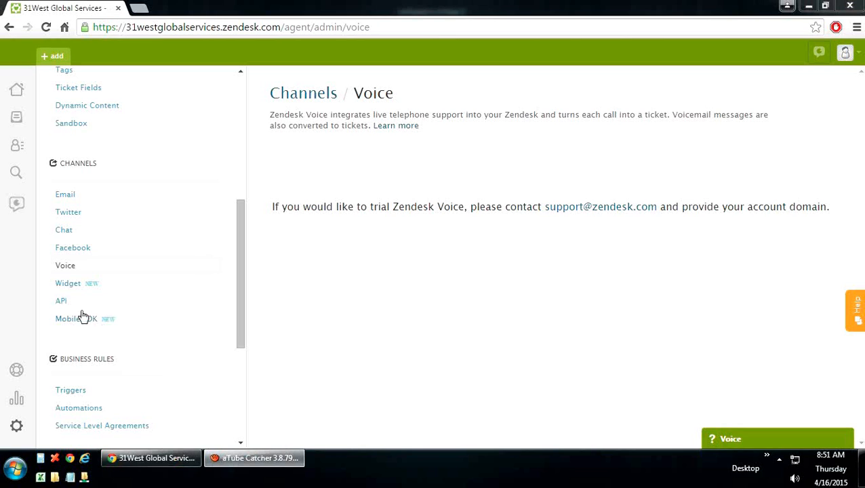
left_click(71, 290)
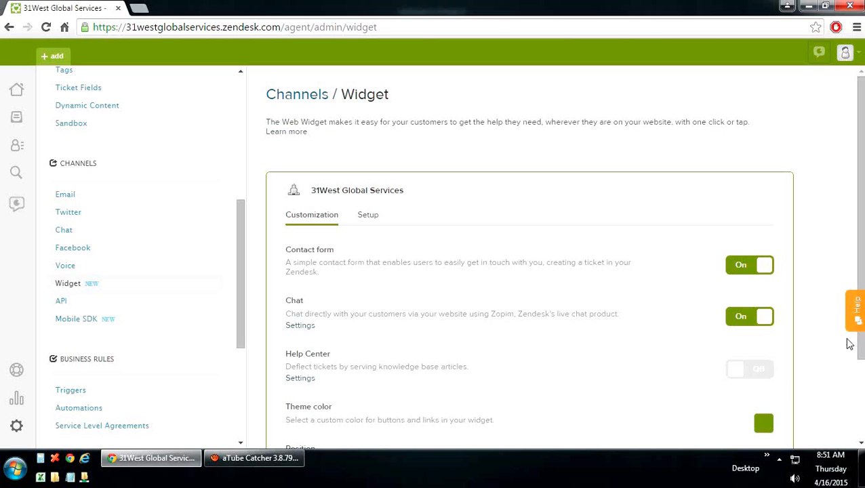
Step: Show the Web Widget setup script, select all of it, then open the API settings
left_click(369, 215)
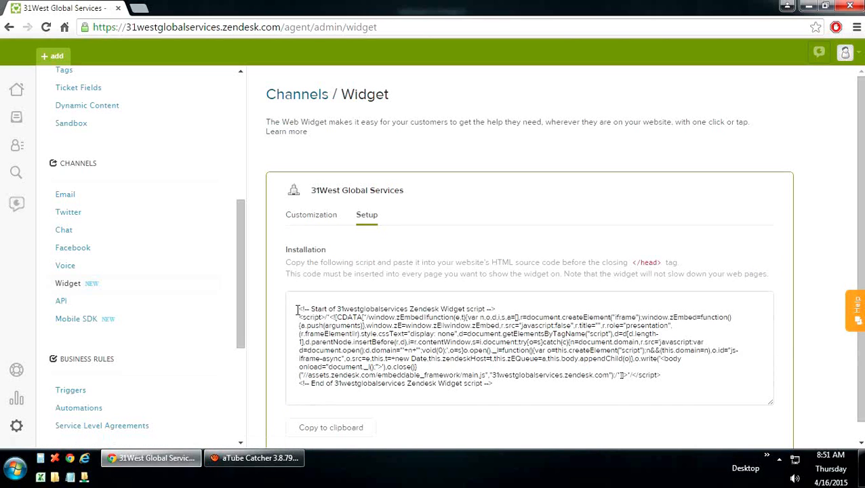
left_click_drag(299, 308, 515, 390)
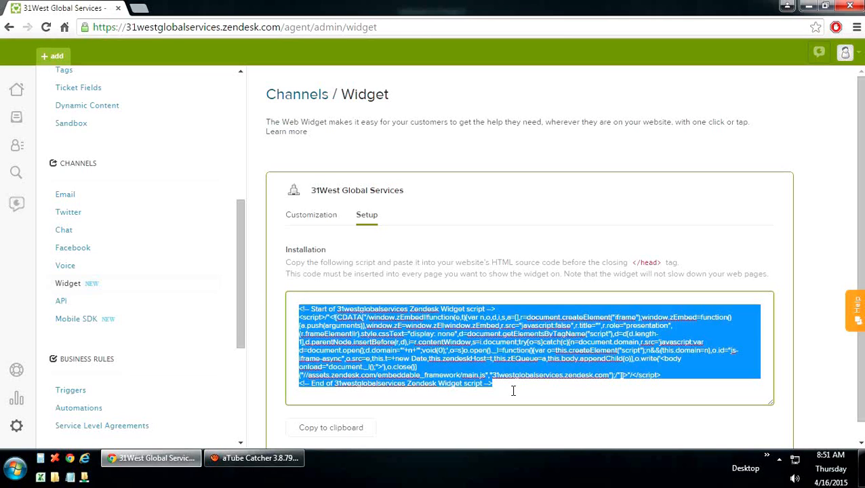
left_click(61, 303)
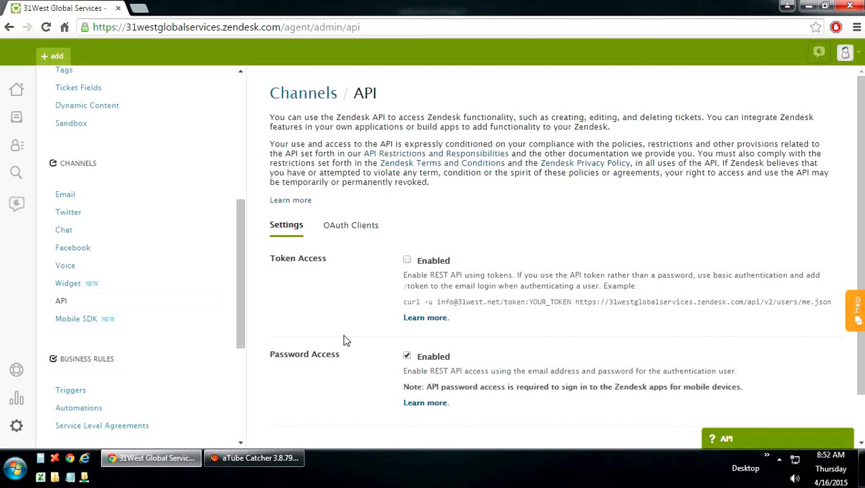
Step: Scroll through the API settings, then open the Mobile SDK channel page
scroll(344, 340, "down", 1)
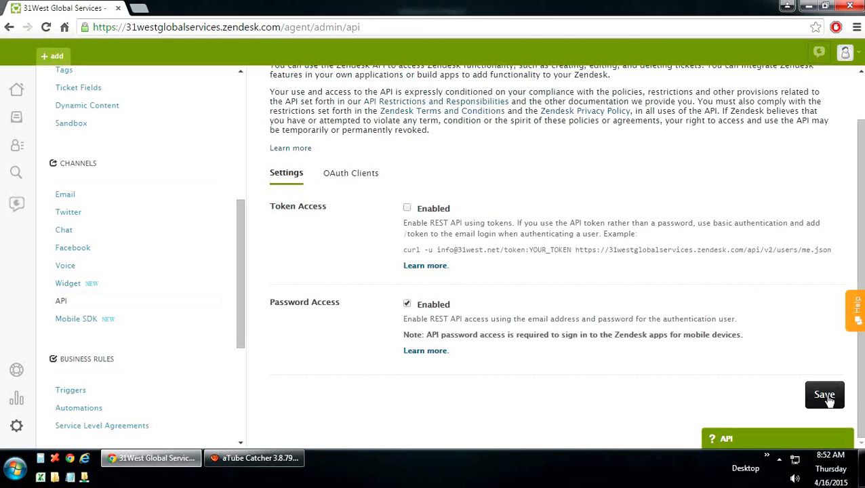
left_click(85, 327)
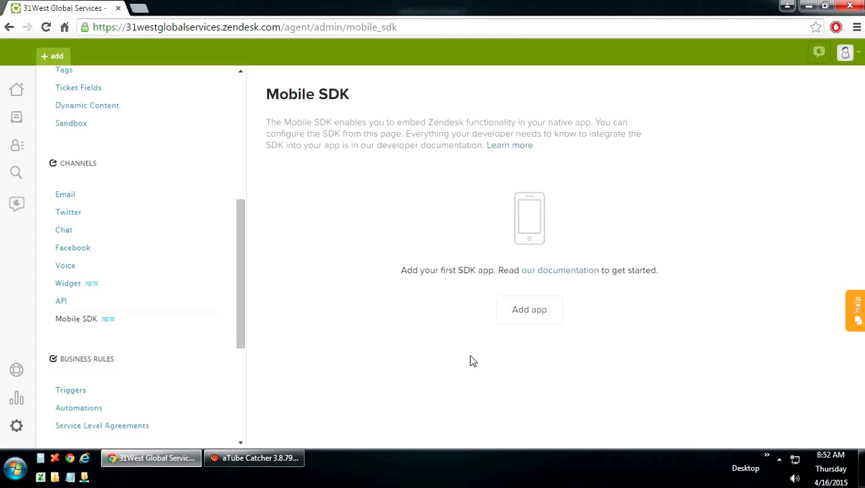
Step: Add a new Mobile SDK app and check its authentication method choices
left_click(525, 317)
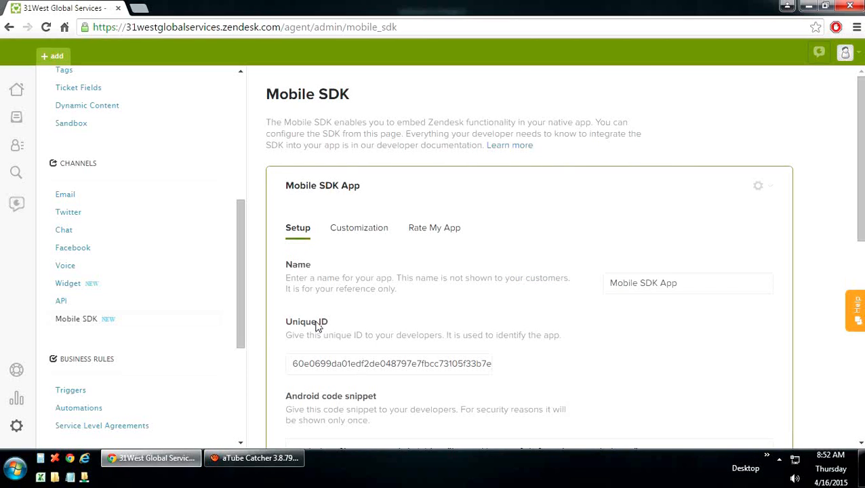
scroll(315, 329, "down", 1)
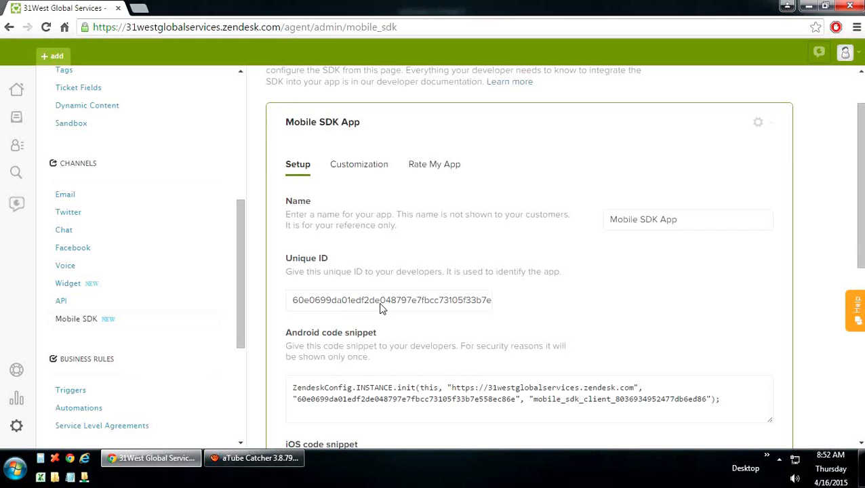
scroll(380, 308, "down", 1)
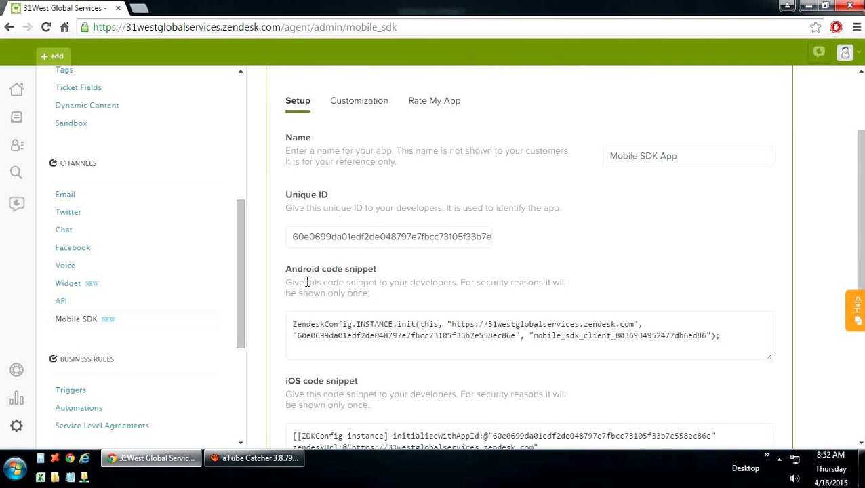
scroll(315, 370, "down", 1)
scroll(315, 369, "down", 1)
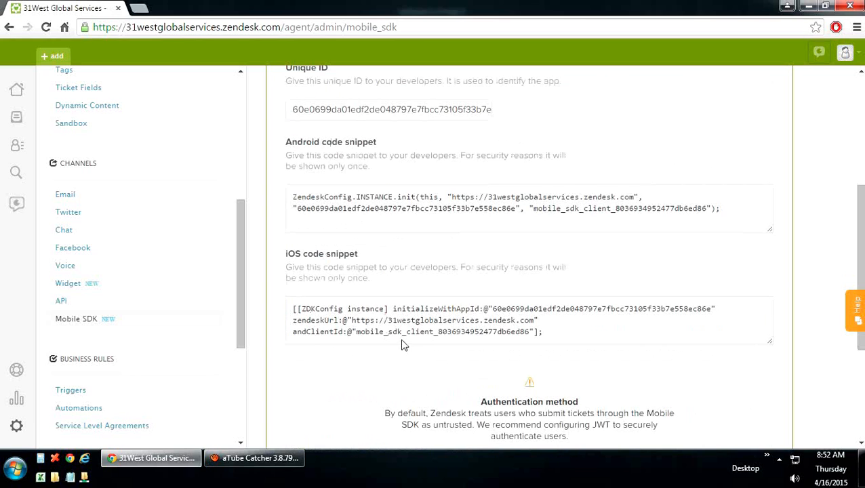
scroll(546, 330, "down", 2)
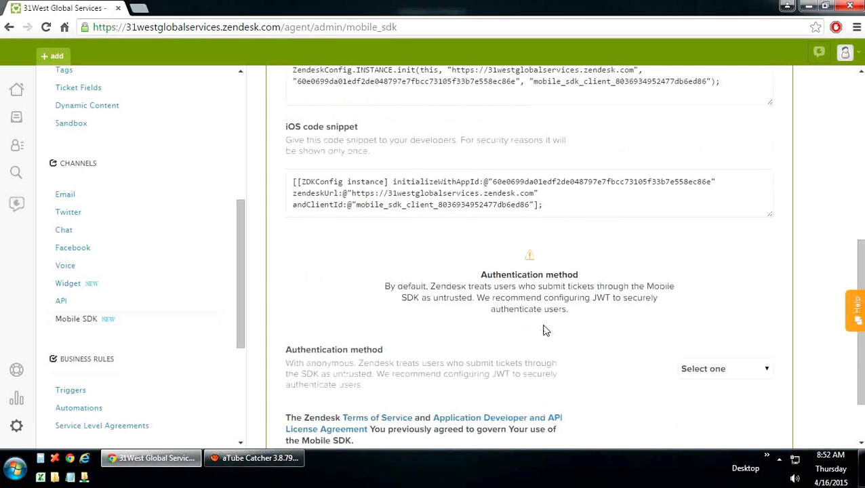
scroll(559, 349, "down", 2)
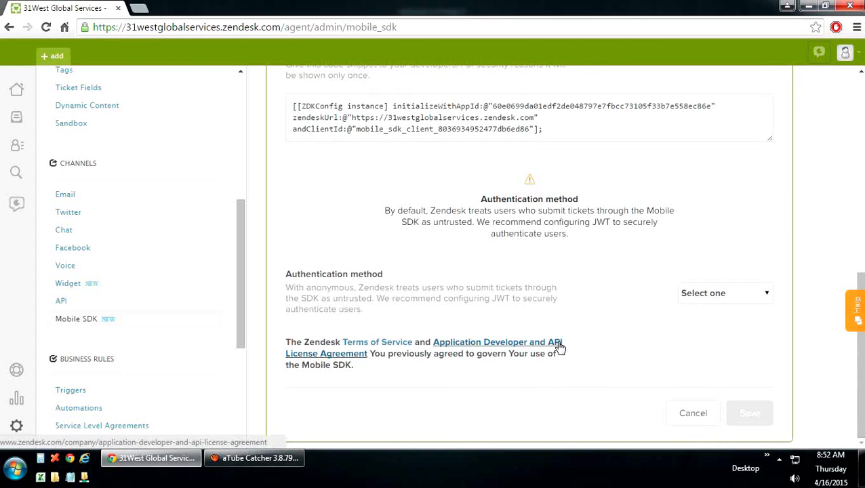
left_click(701, 297)
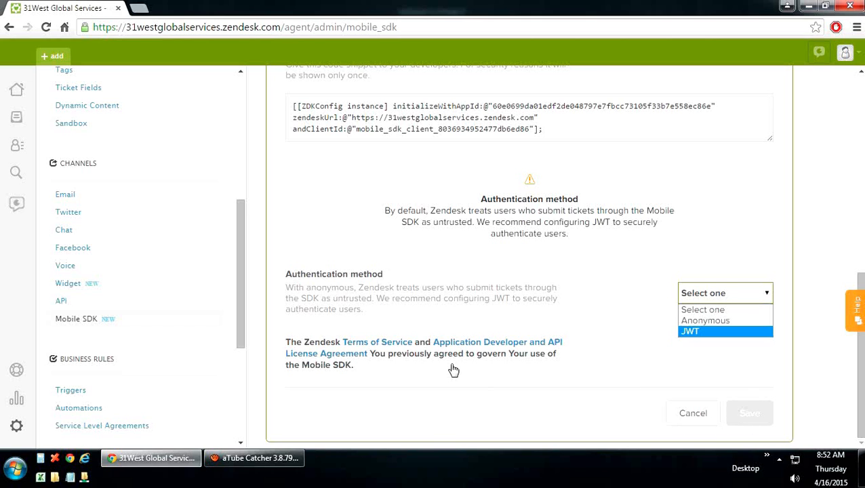
Step: Review the app's Customization and Rate My App settings
scroll(451, 366, "up", 5)
scroll(452, 365, "up", 2)
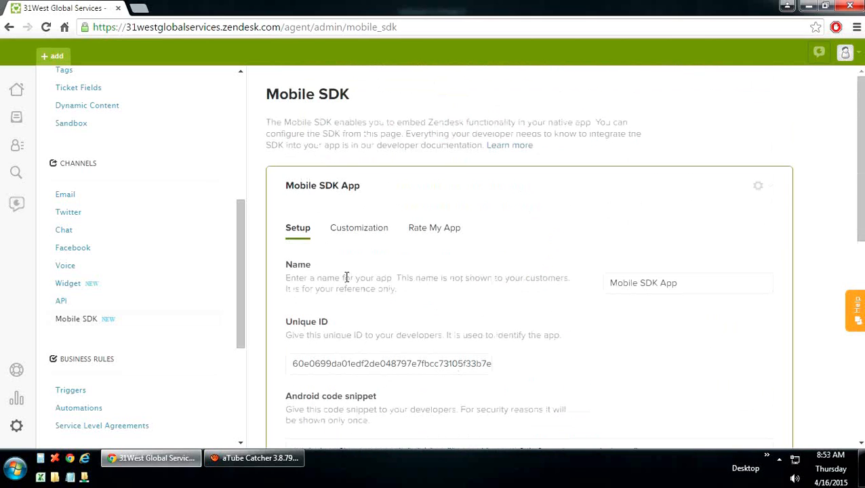
scroll(358, 234, "down", 6)
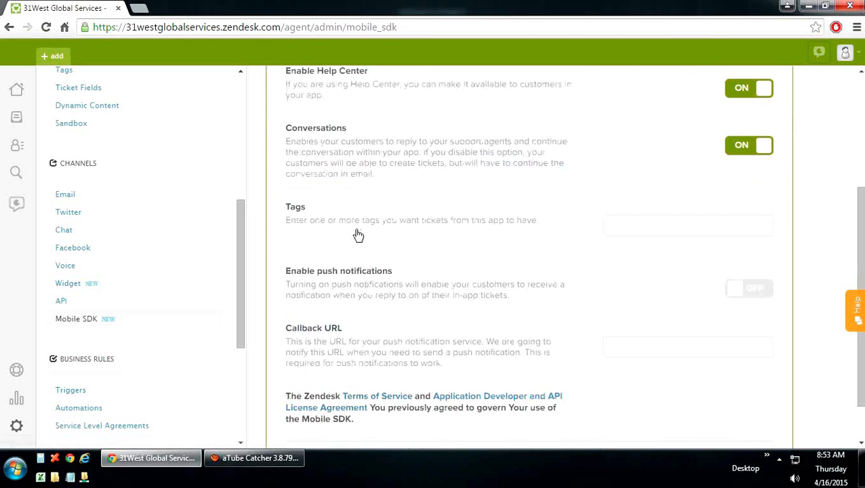
scroll(358, 263, "up", 2)
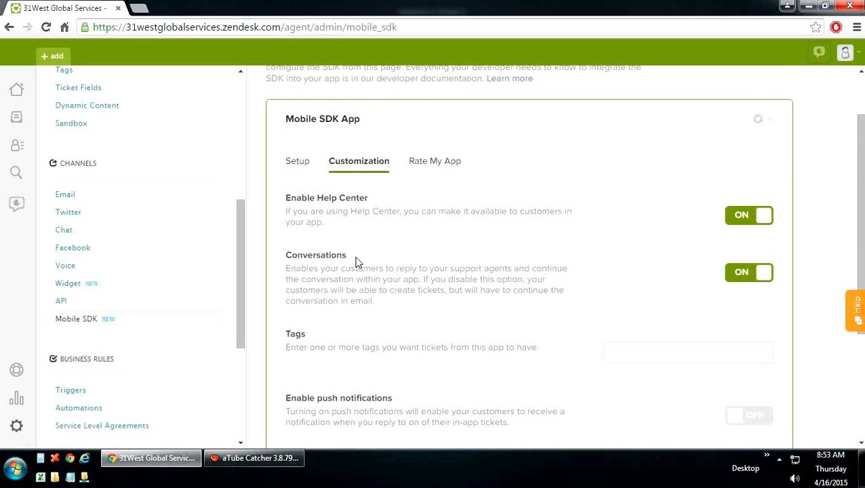
scroll(348, 330, "down", 2)
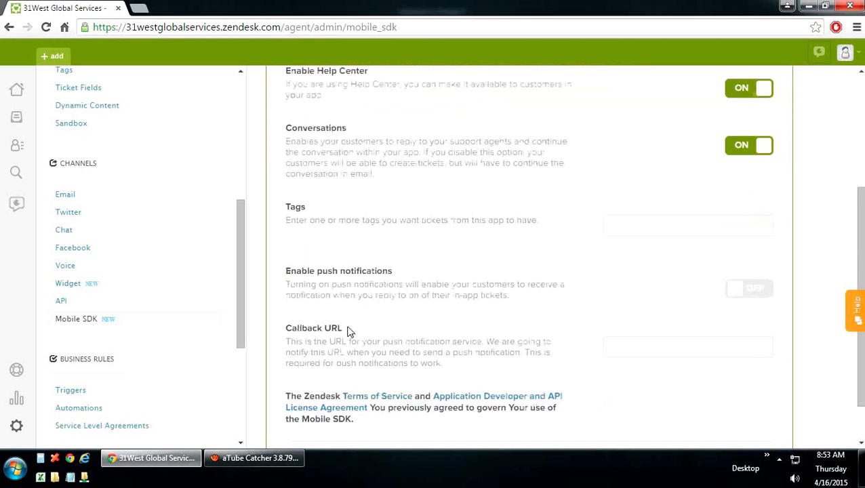
scroll(348, 331, "down", 1)
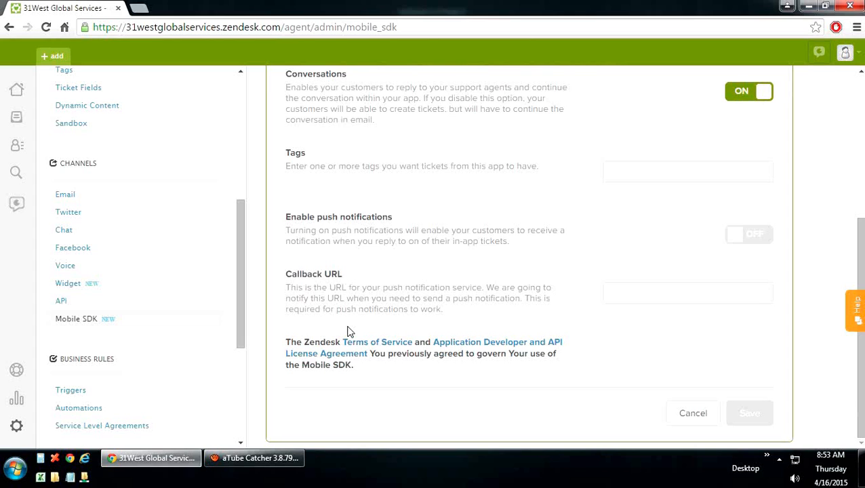
scroll(348, 331, "up", 4)
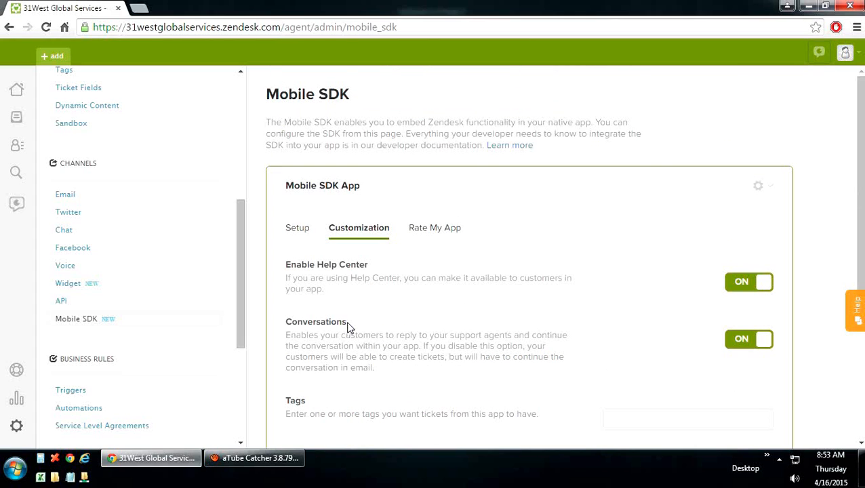
left_click(434, 229)
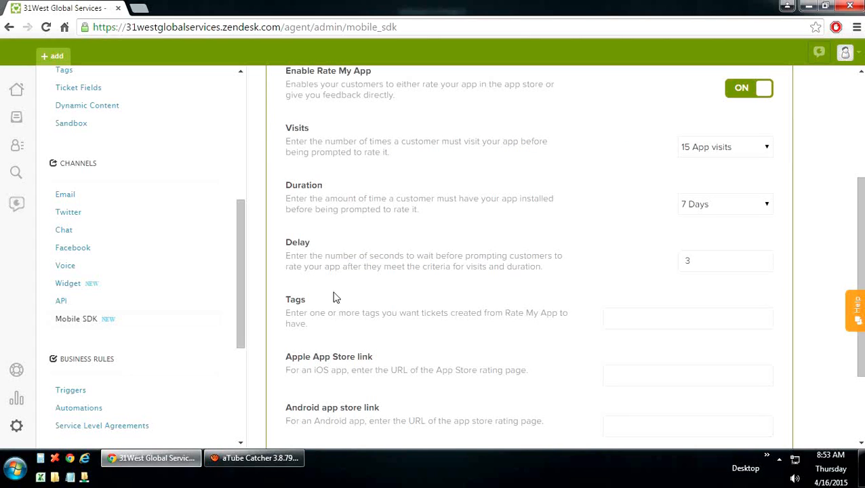
left_click_drag(238, 309, 245, 386)
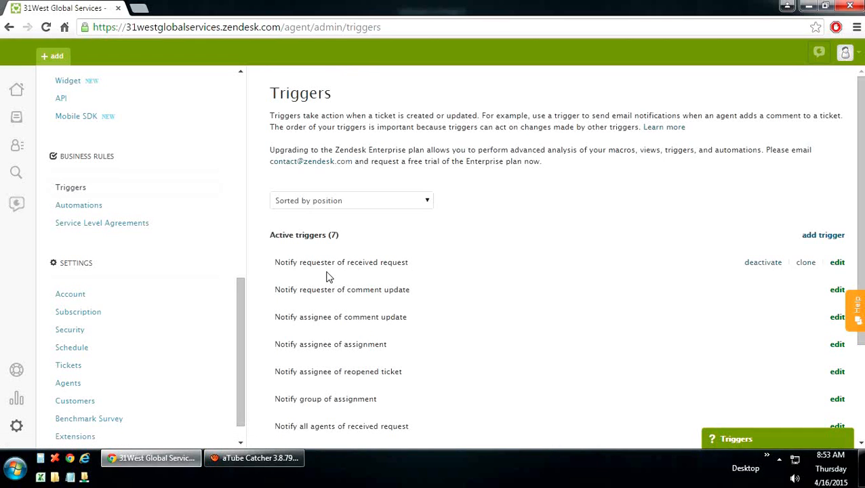
Step: Look over a blank new-trigger form without saving, then go to the Automations list
scroll(325, 277, "down", 2)
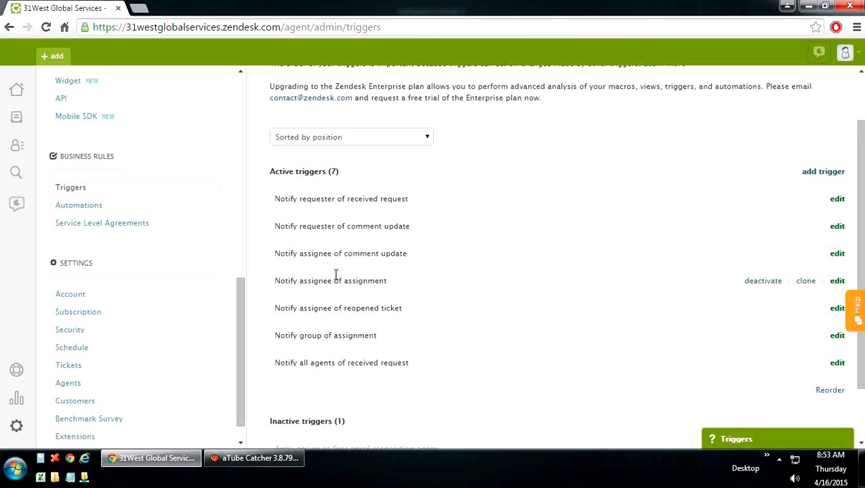
scroll(469, 293, "up", 2)
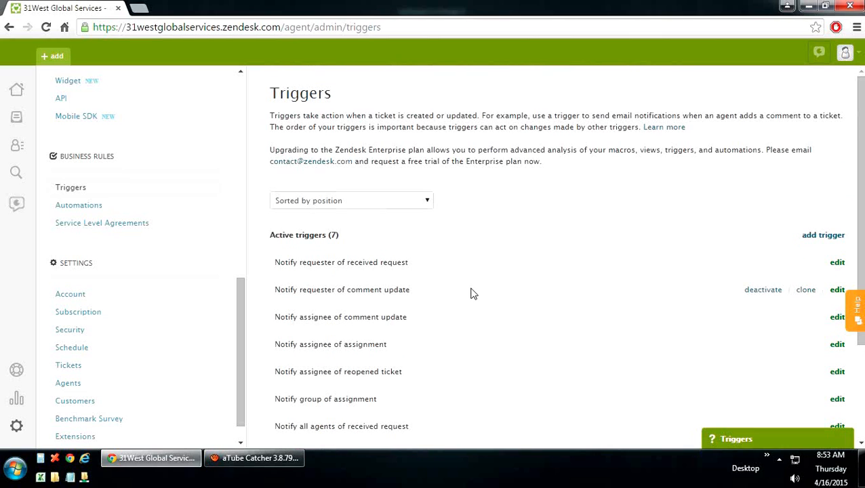
left_click(810, 235)
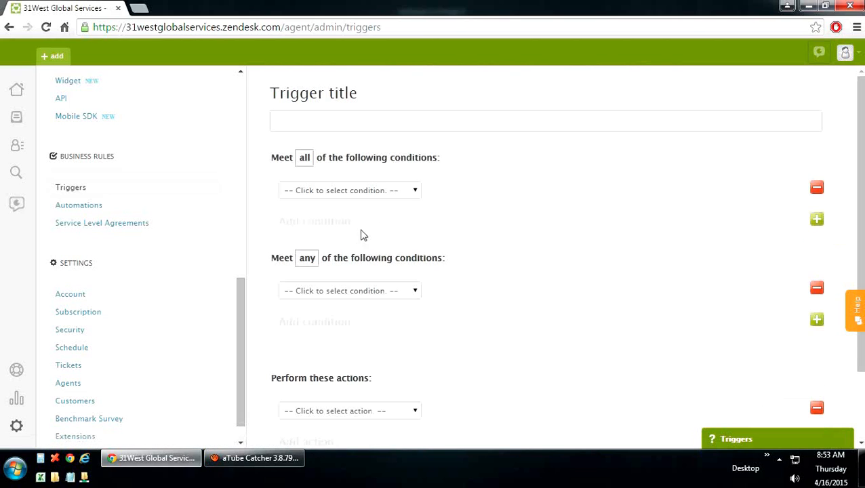
scroll(393, 345, "down", 2)
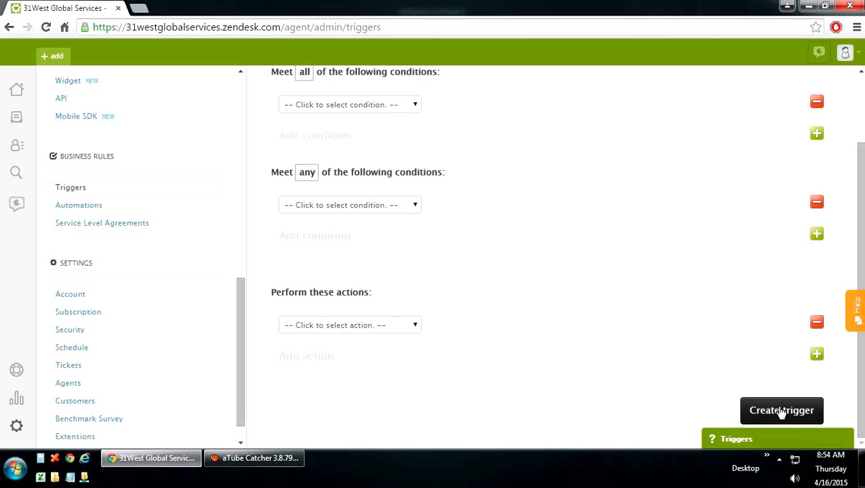
left_click(87, 210)
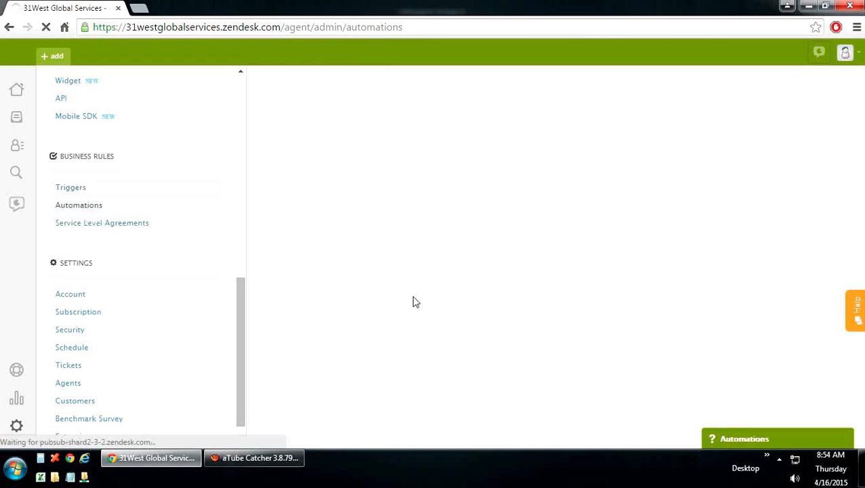
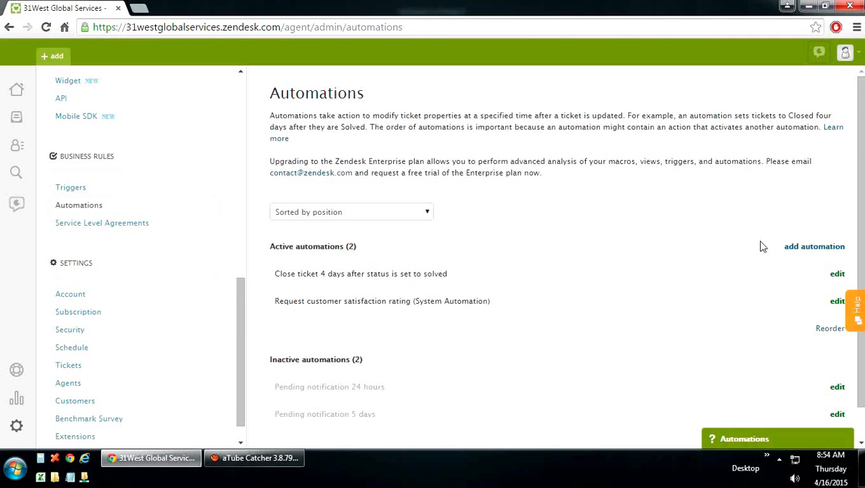
Step: Start a new automation and scroll through its empty title, conditions and actions form
left_click(802, 248)
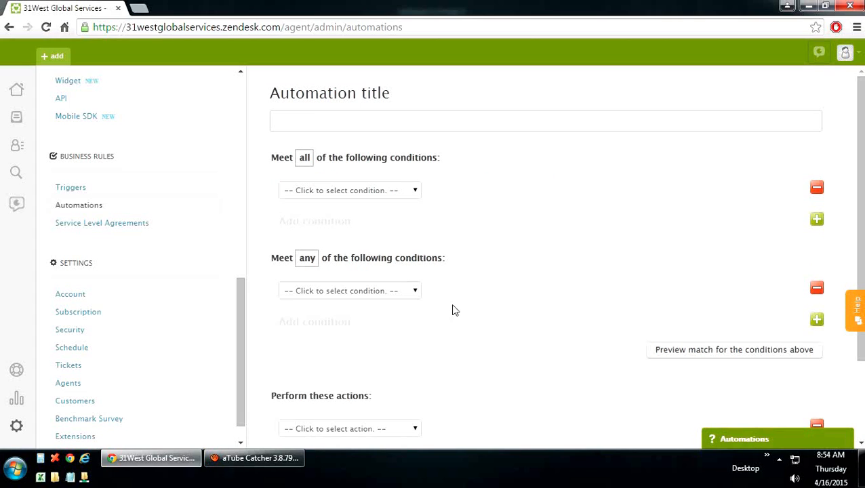
scroll(484, 322, "down", 3)
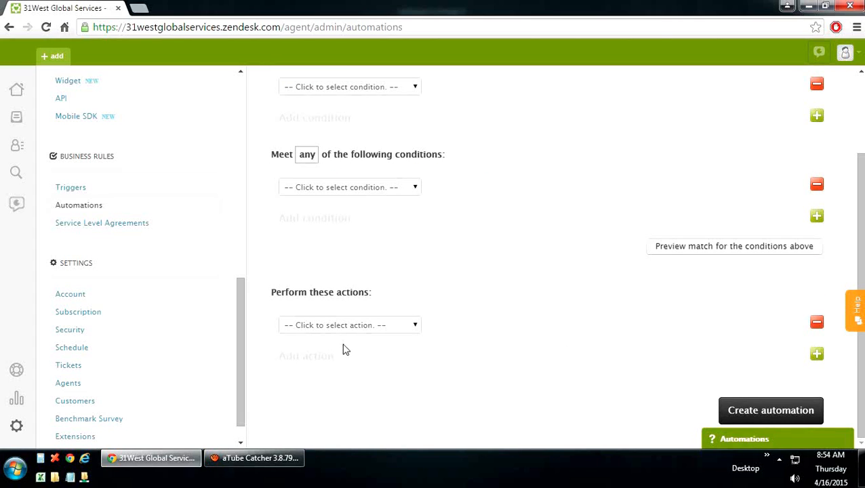
Step: Start a new SLA service target with a 90% fulfillment target
left_click(101, 223)
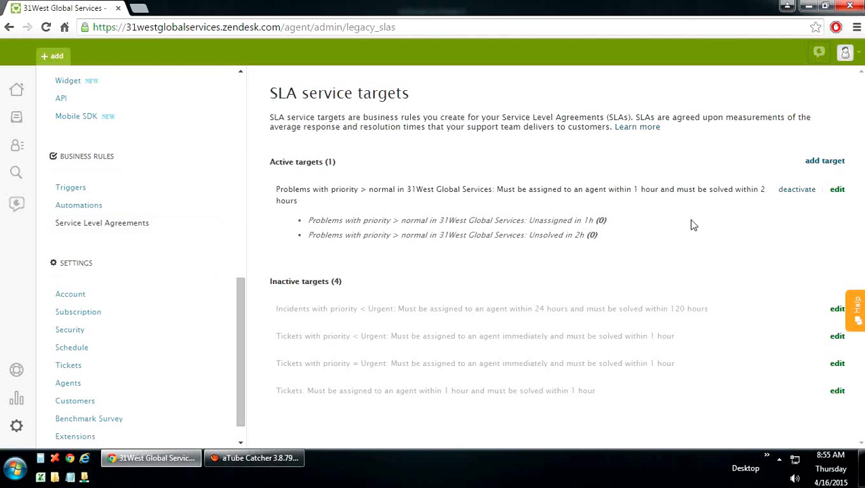
left_click(822, 164)
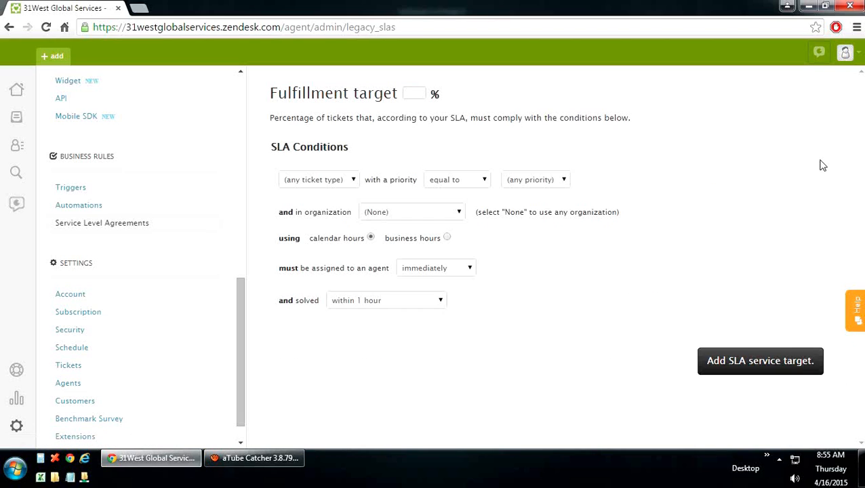
left_click(415, 94)
type("90")
Step: Limit it to High-priority questions from 31West Global Services, assigned immediately, and add it
left_click(349, 184)
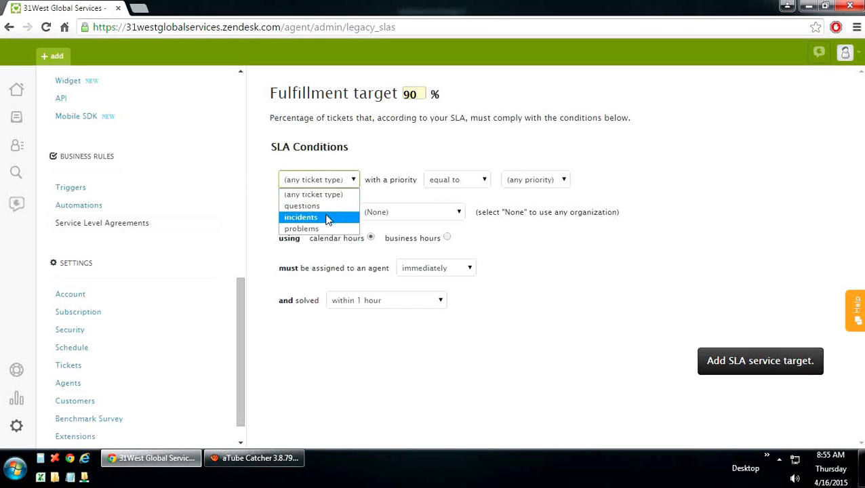
left_click(331, 206)
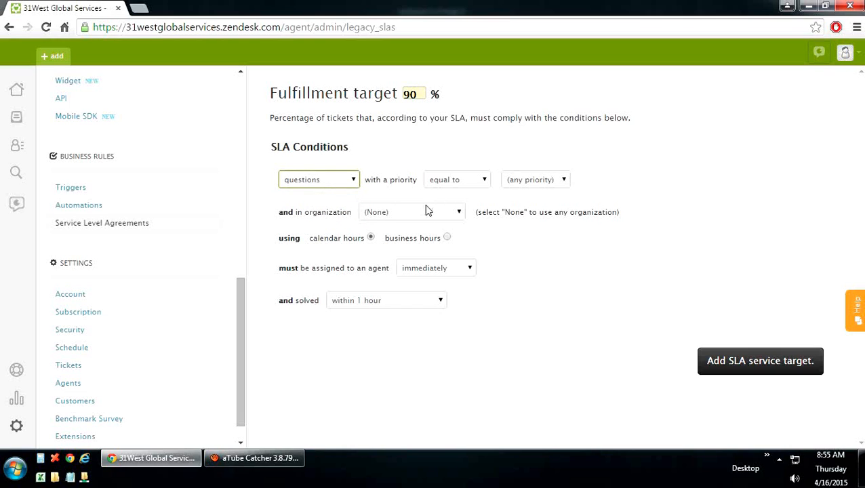
left_click(531, 184)
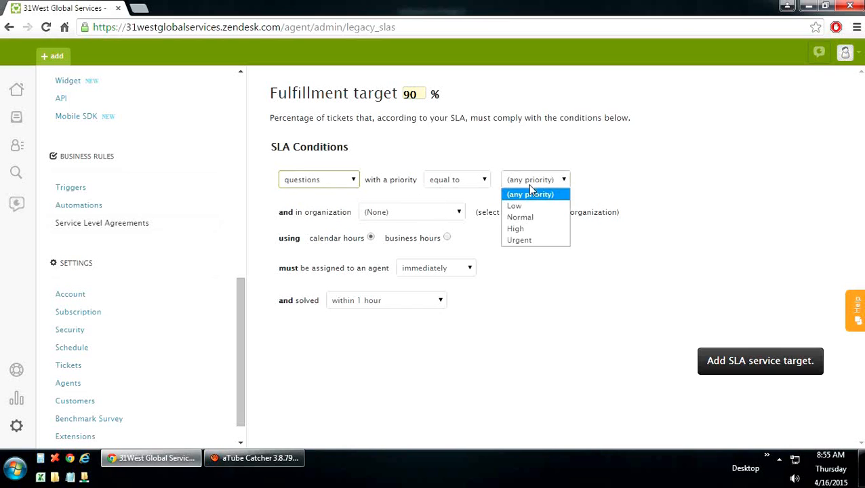
left_click(528, 229)
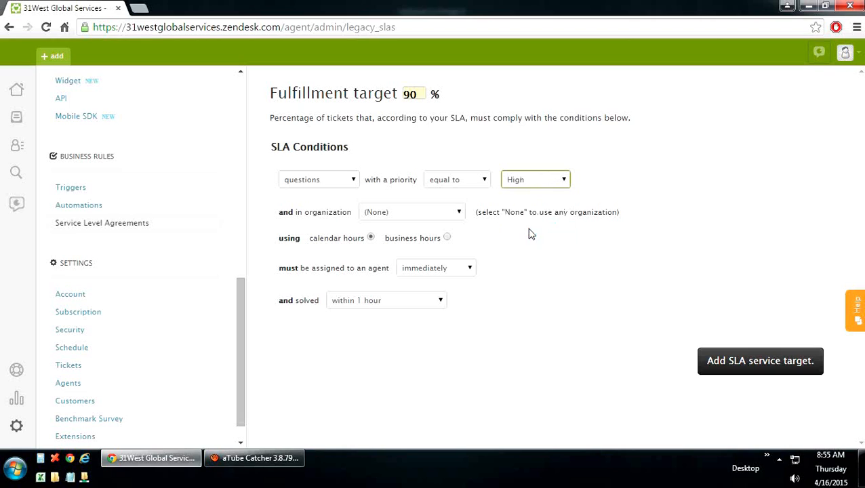
left_click(421, 213)
left_click(405, 239)
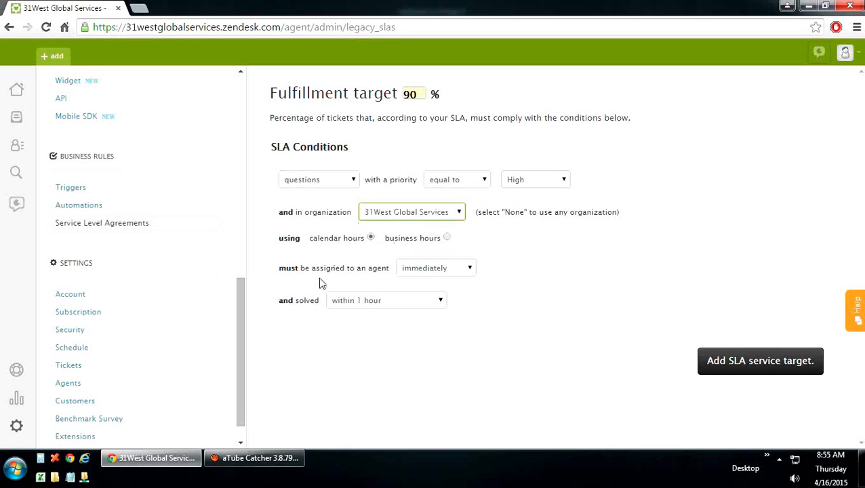
left_click(421, 273)
left_click(421, 273)
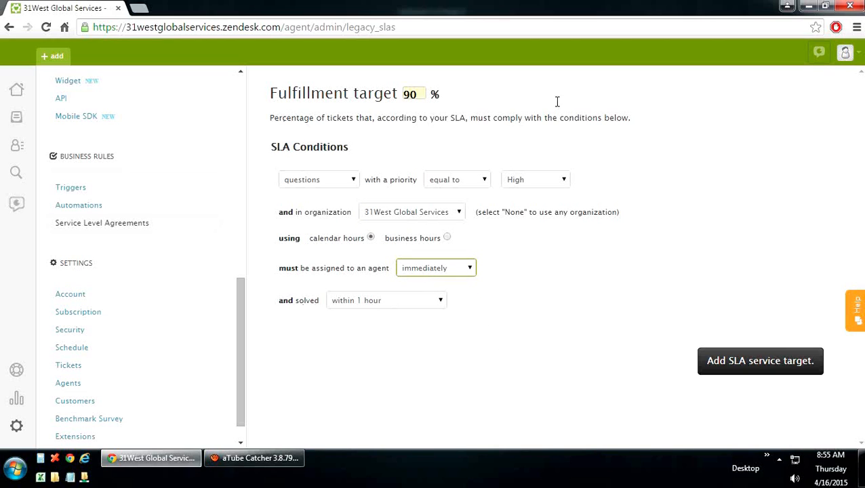
left_click(750, 368)
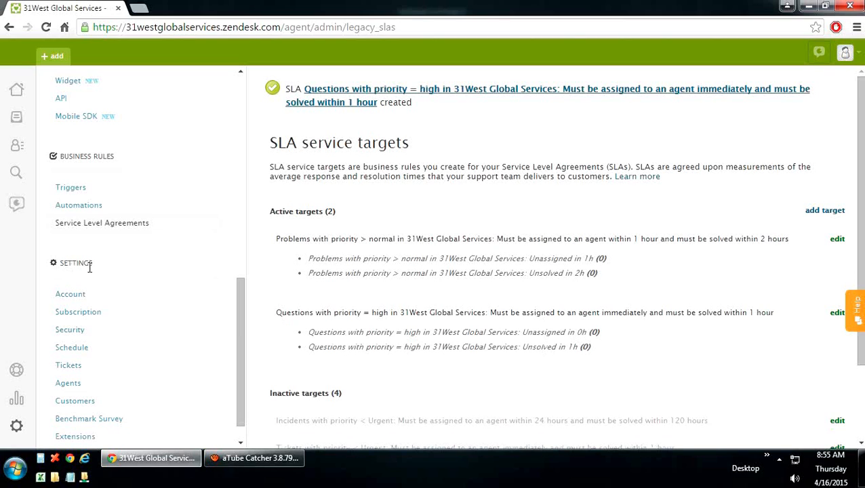
left_click(76, 299)
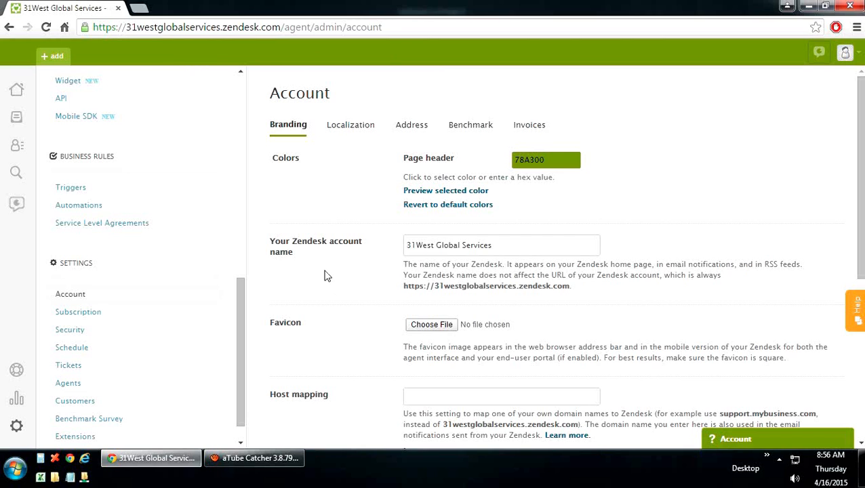
Step: Browse the Account settings' Localization and Address tabs, ending on the unanswered Benchmark questions
scroll(343, 302, "down", 1)
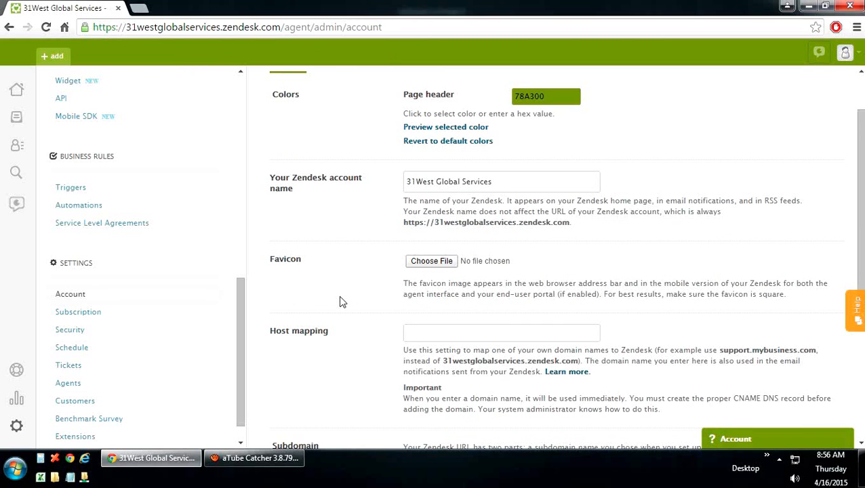
scroll(342, 301, "down", 4)
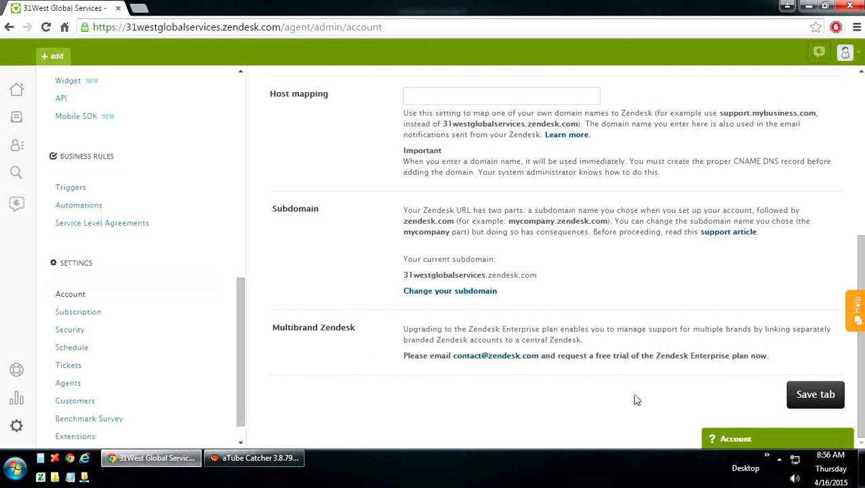
scroll(508, 349, "up", 3)
scroll(509, 349, "up", 2)
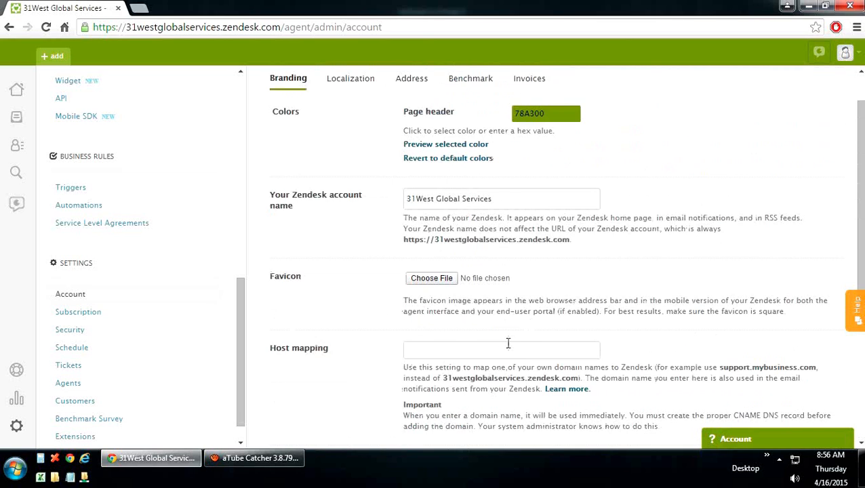
left_click(350, 130)
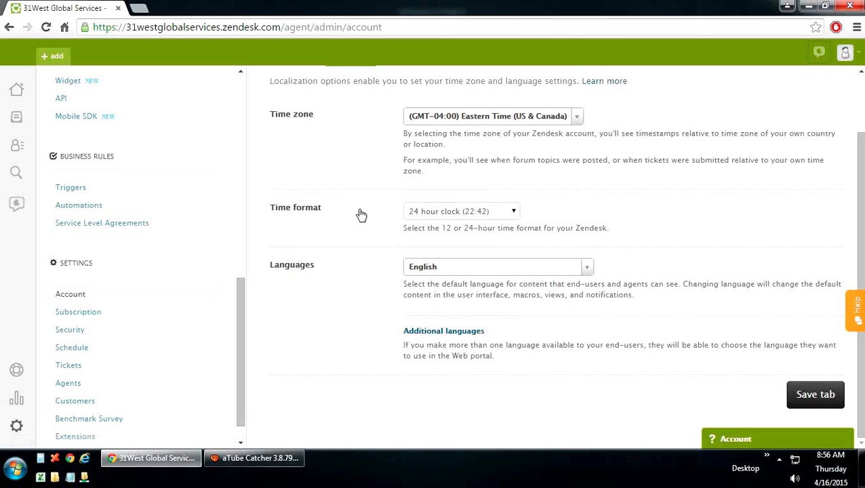
scroll(361, 215, "up", 1)
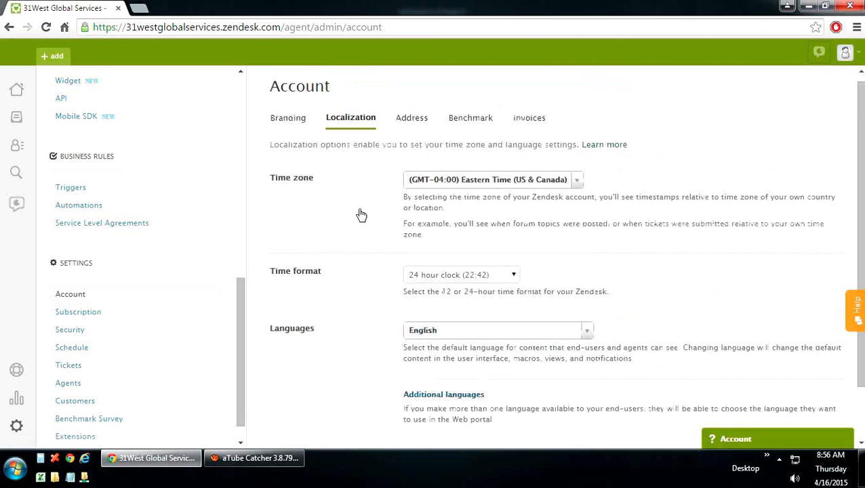
left_click(410, 127)
scroll(412, 203, "up", 1)
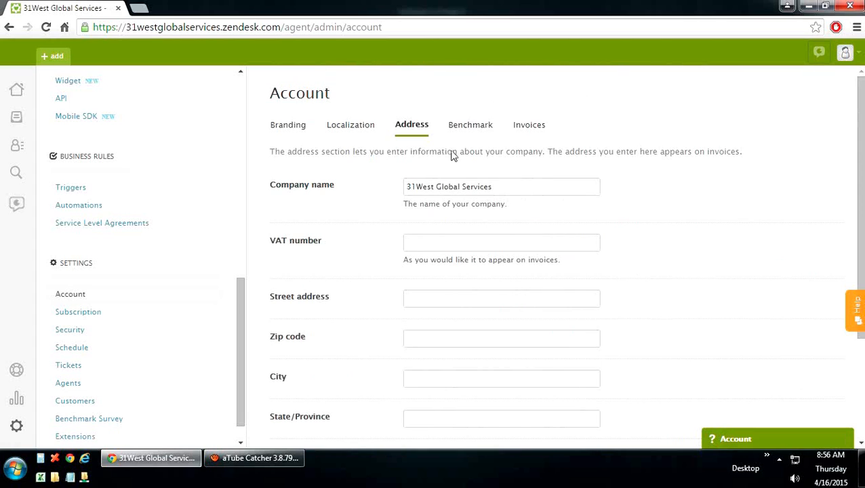
left_click(469, 127)
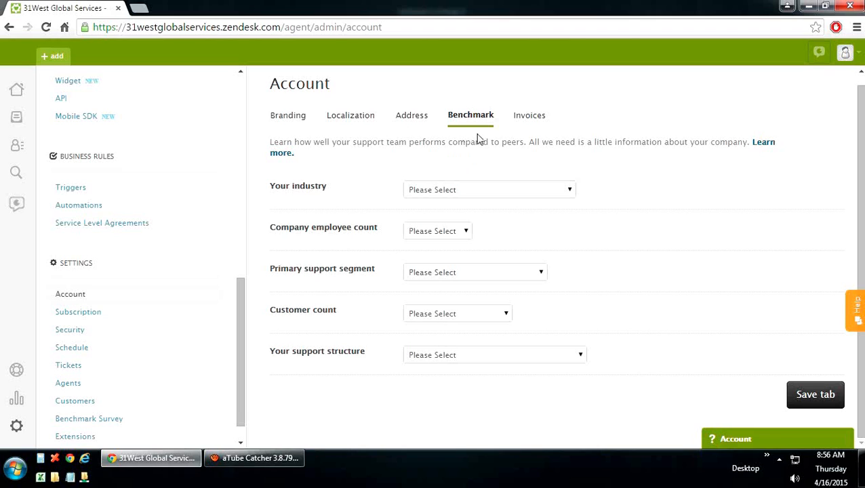
Step: Check the Invoices tab, then view the 5-agent Zendesk Plus and Zopim Premium trials
left_click(535, 124)
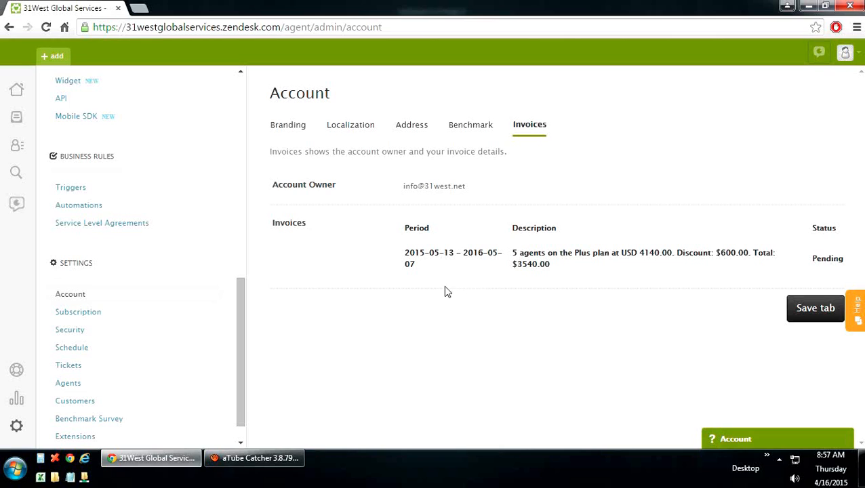
left_click(75, 316)
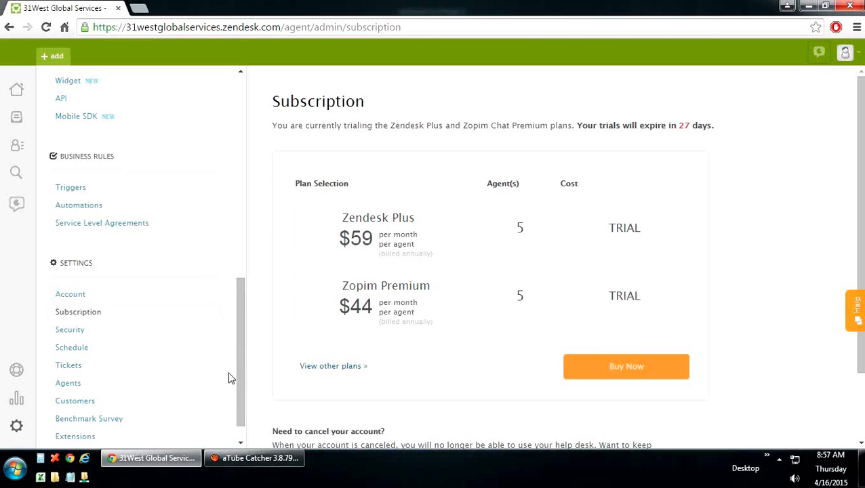
Step: Review the Security settings' Admins & Agents, End-users and Global tabs
left_click(69, 330)
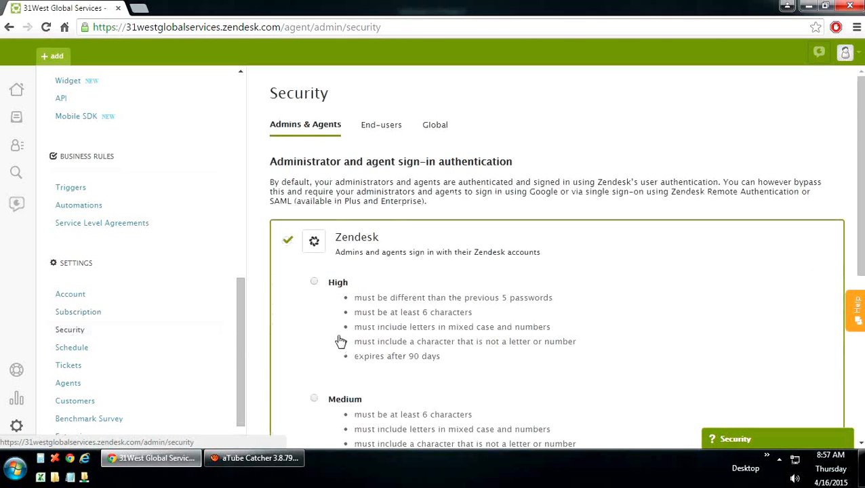
scroll(340, 339, "down", 3)
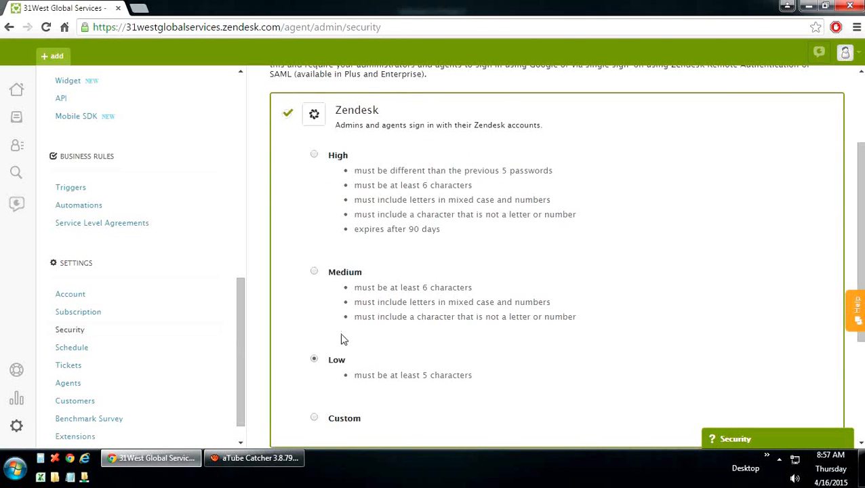
scroll(342, 360, "down", 1)
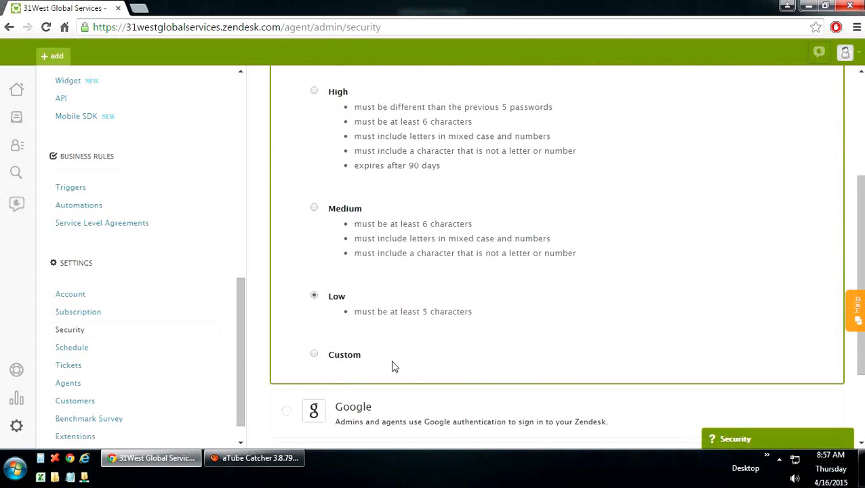
scroll(395, 367, "down", 2)
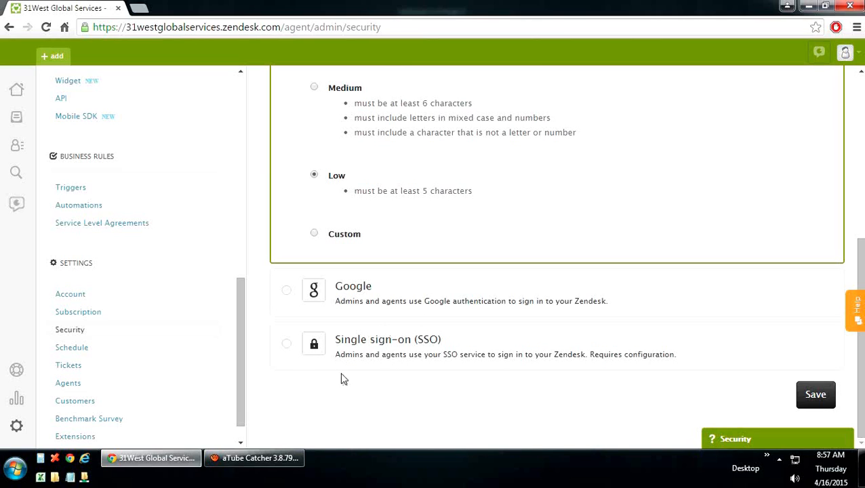
scroll(395, 375, "up", 5)
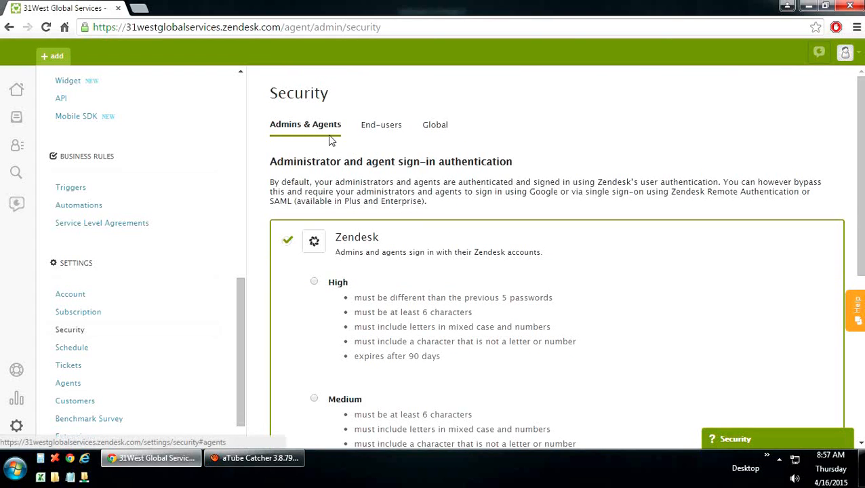
left_click(382, 128)
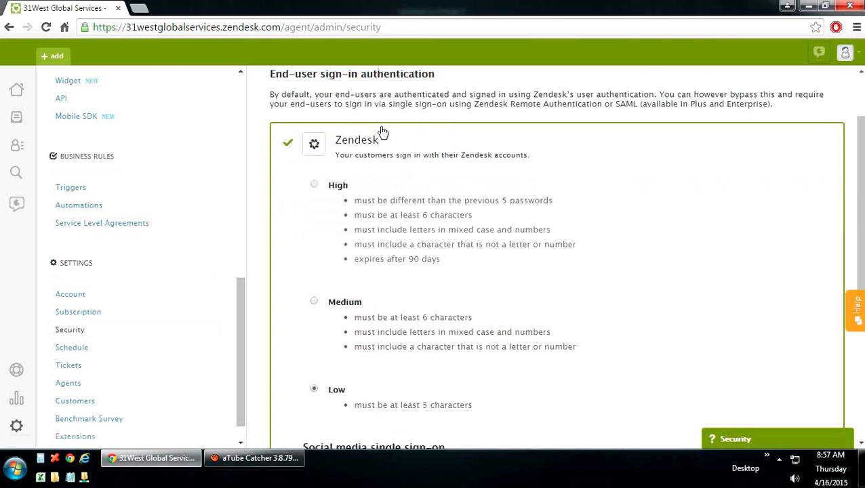
left_click(435, 129)
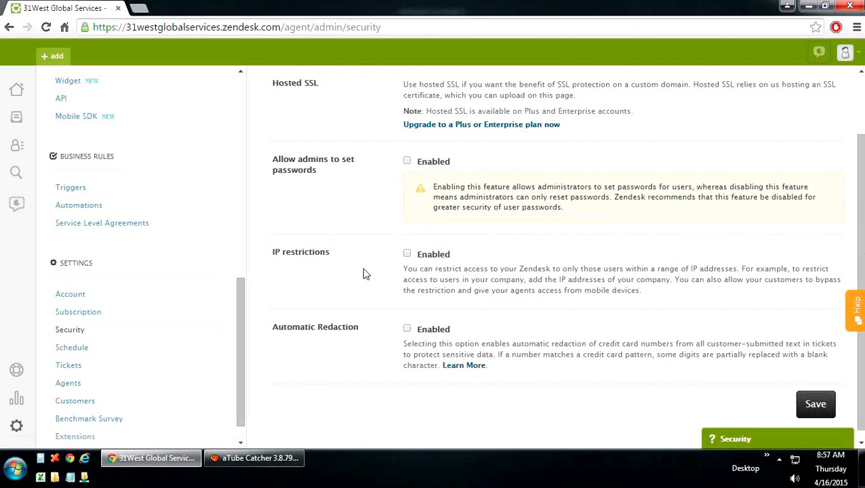
scroll(363, 273, "up", 1)
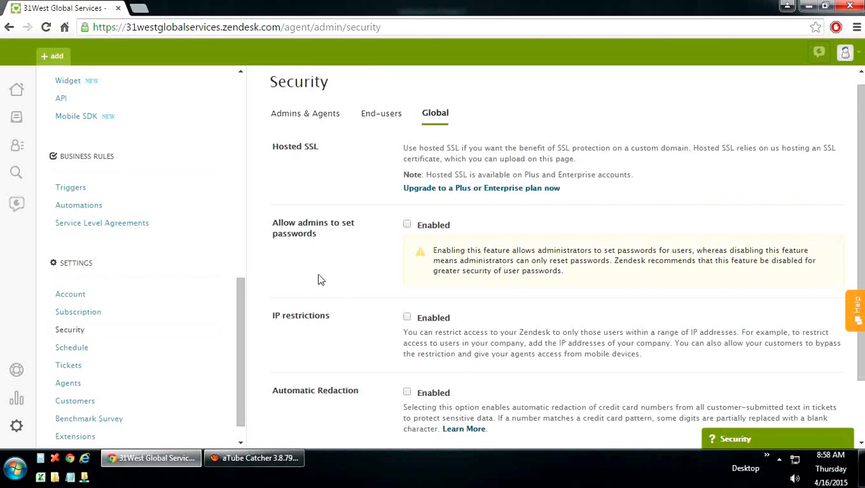
scroll(333, 299, "down", 1)
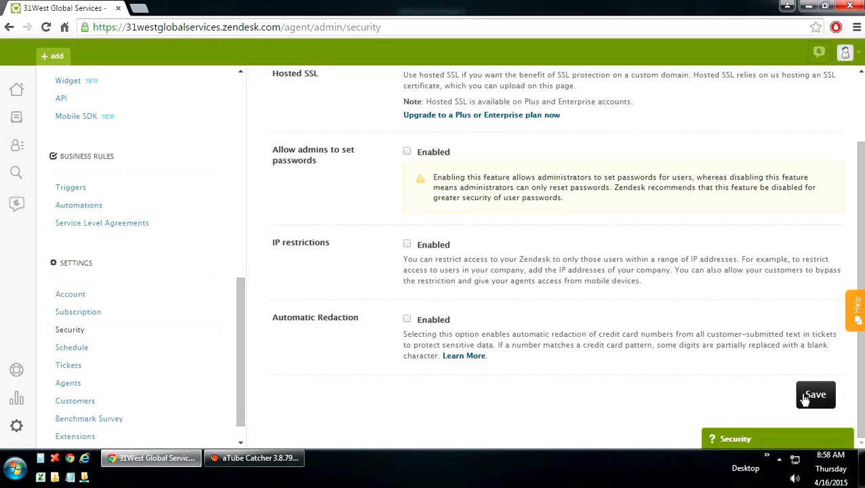
left_click(76, 347)
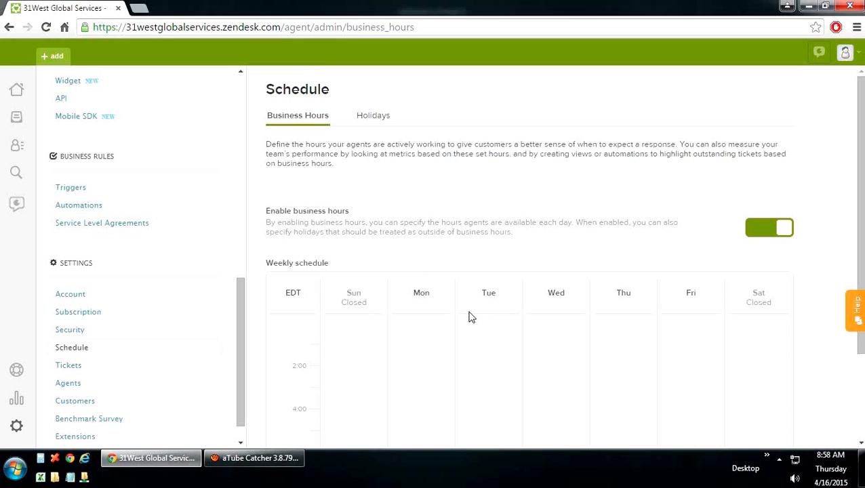
Step: Extend Wednesday's business hours to 17:00, save the weekly schedule, and check Holidays
scroll(472, 317, "down", 1)
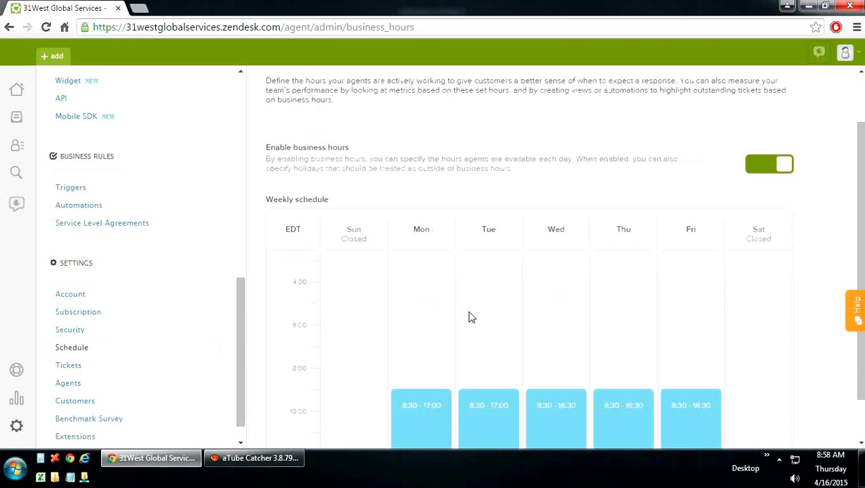
scroll(471, 317, "down", 2)
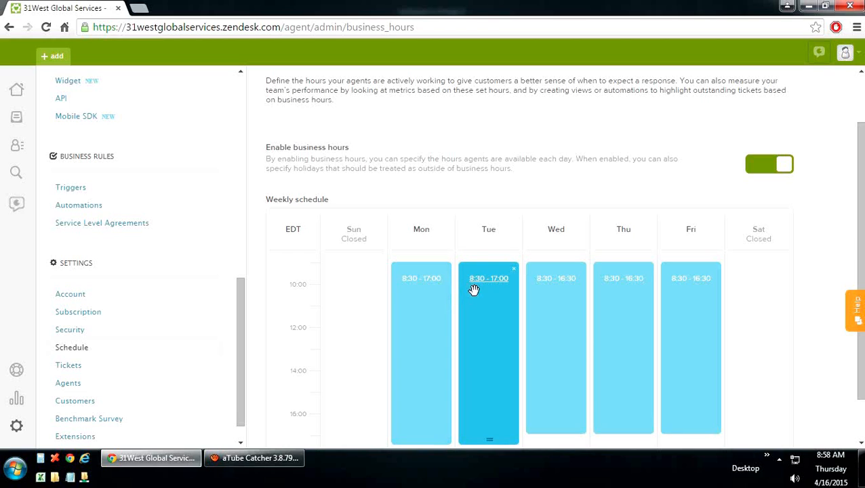
scroll(496, 325, "down", 1)
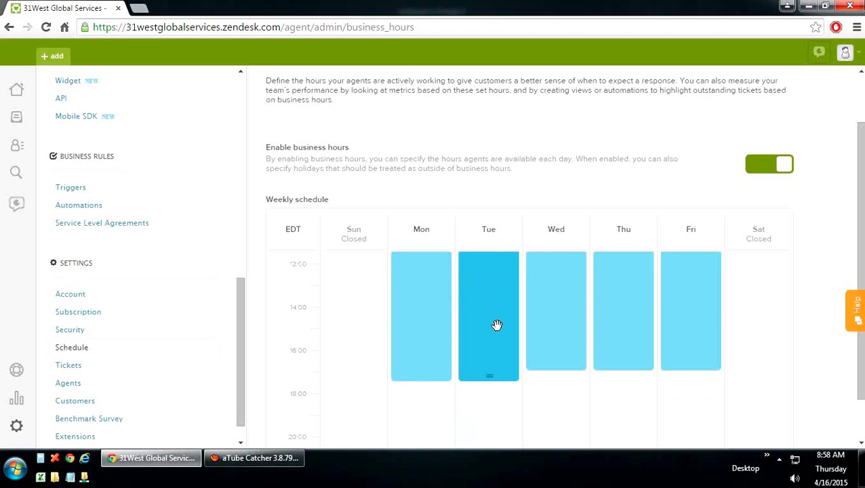
scroll(496, 325, "up", 2)
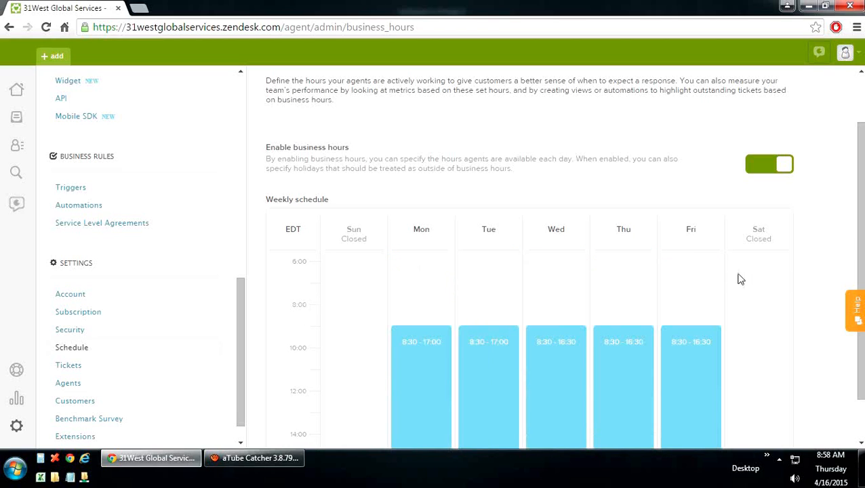
scroll(419, 321, "up", 3)
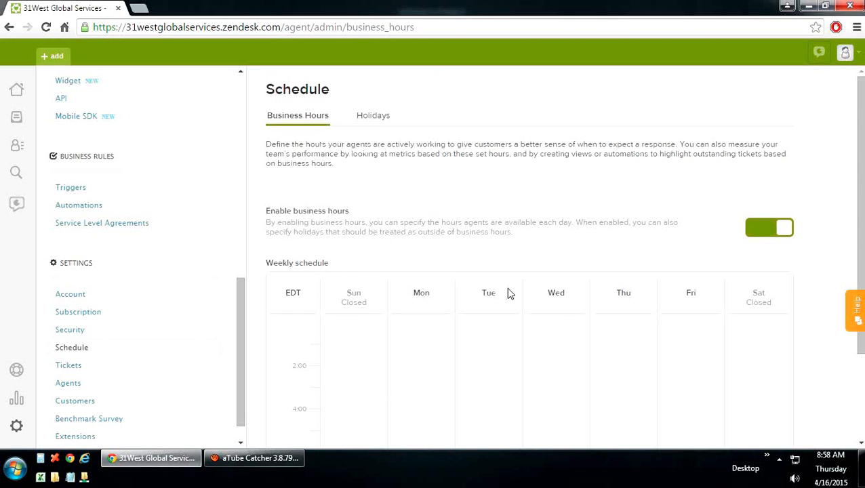
scroll(510, 292, "down", 5)
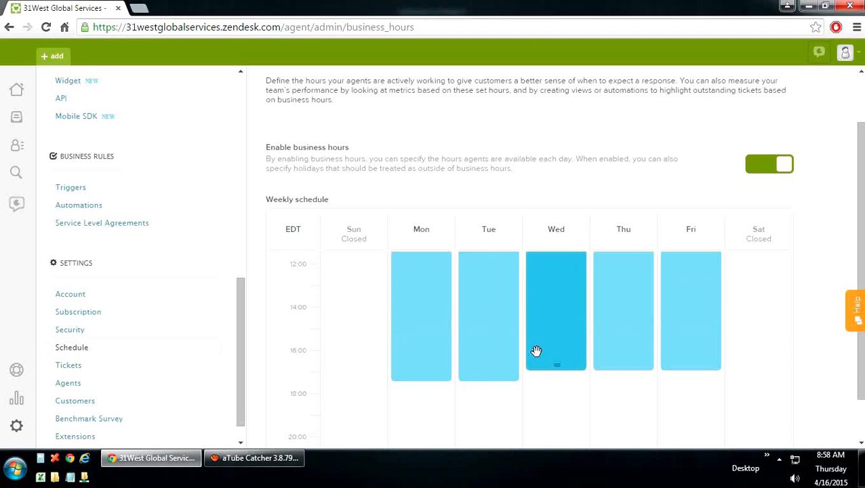
left_click_drag(554, 365, 556, 381)
scroll(846, 415, "down", 1)
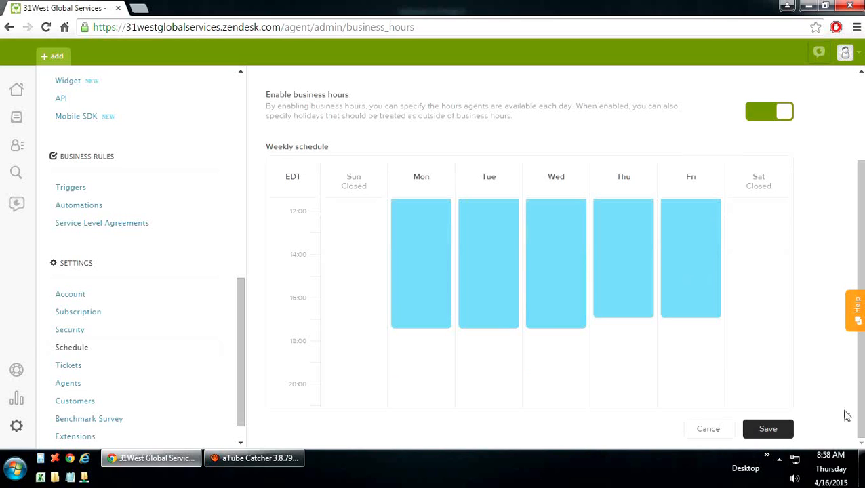
left_click(778, 435)
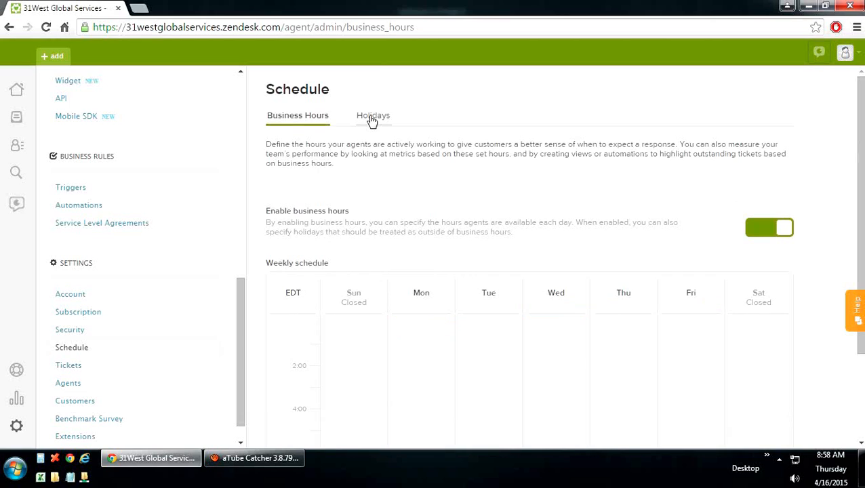
left_click(371, 116)
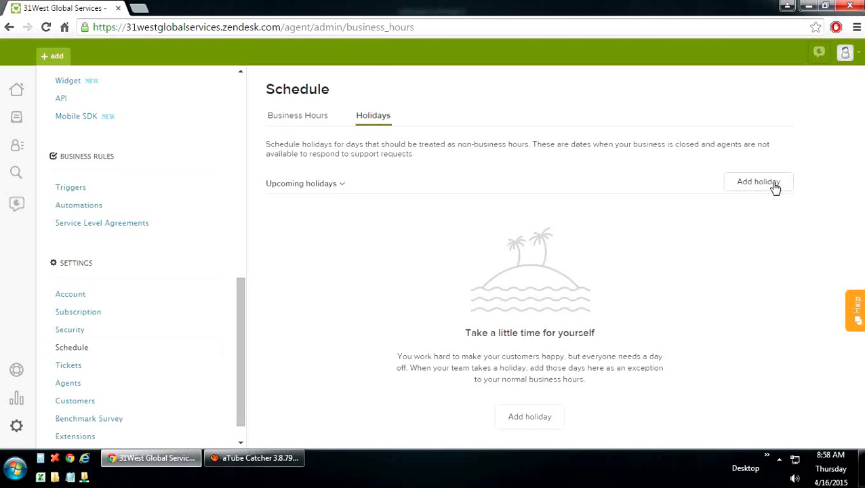
left_click(68, 366)
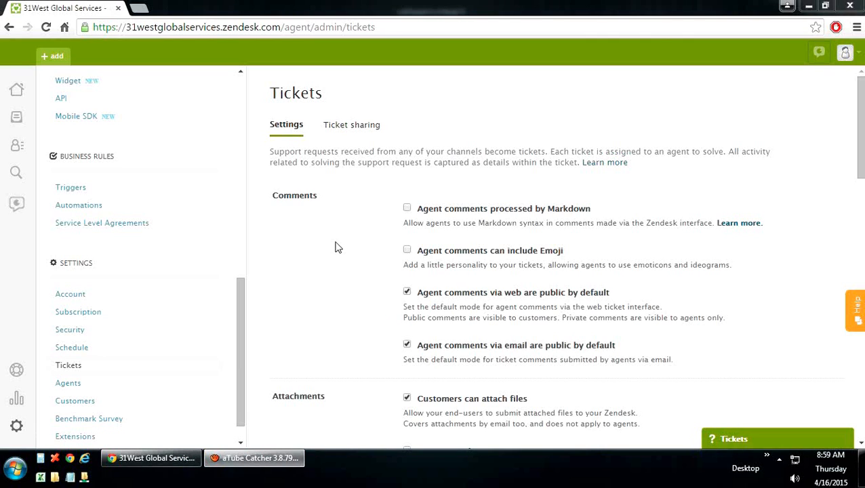
Step: Scroll through the Tickets settings and view the Ticket sharing options
scroll(339, 300, "down", 4)
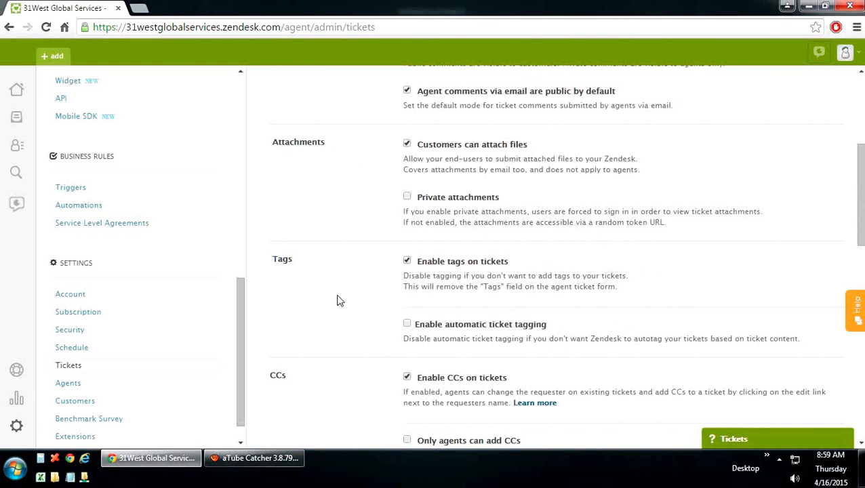
scroll(340, 300, "down", 2)
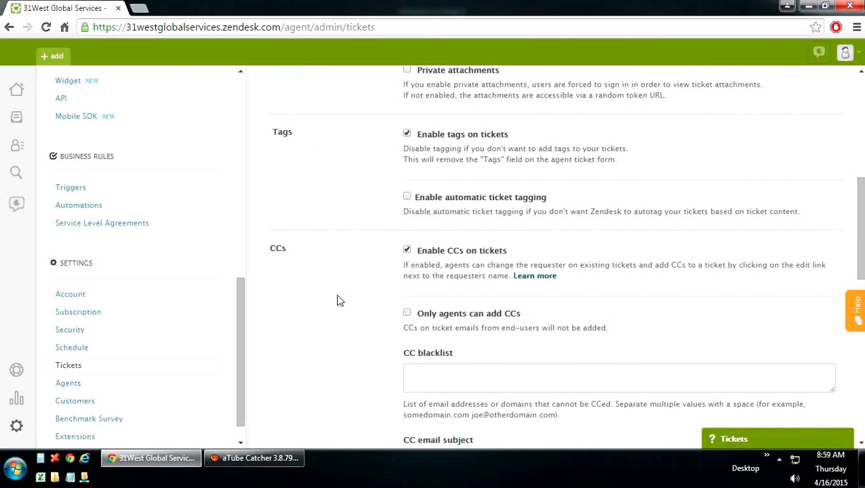
scroll(339, 300, "down", 4)
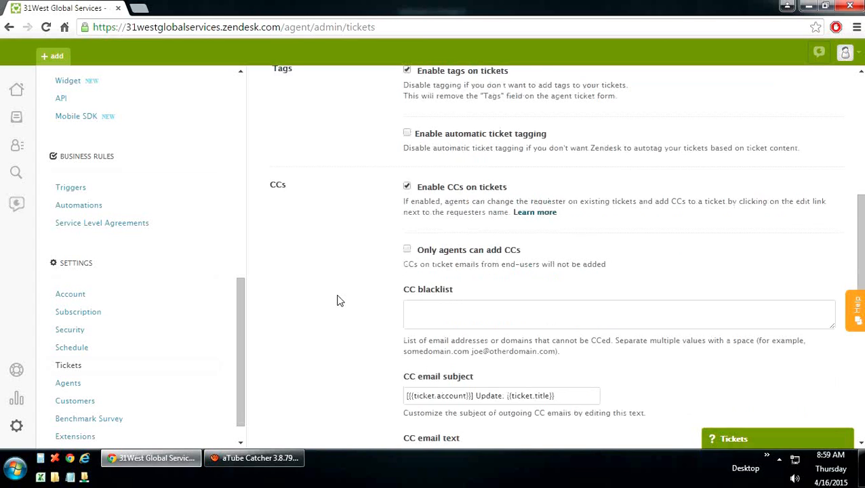
scroll(340, 300, "down", 3)
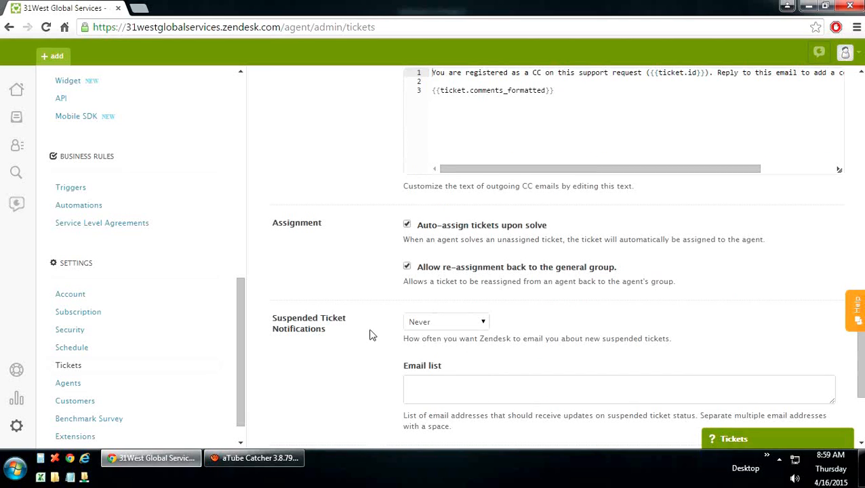
scroll(372, 335, "down", 3)
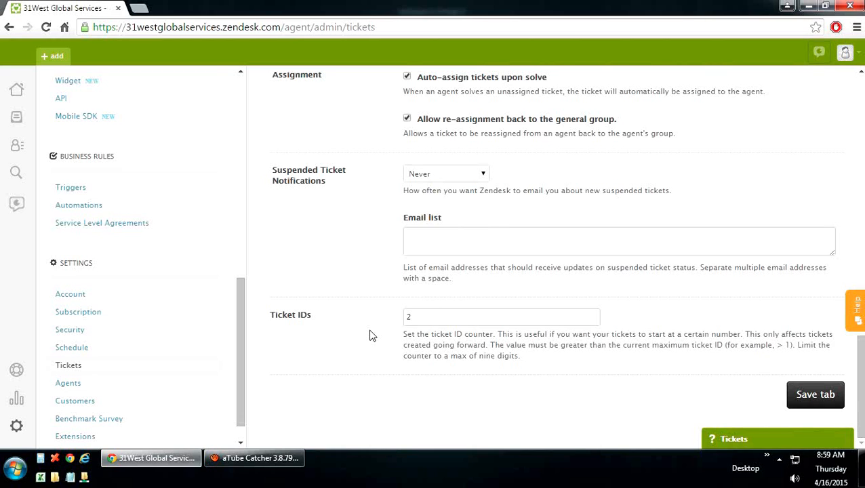
scroll(372, 334, "up", 6)
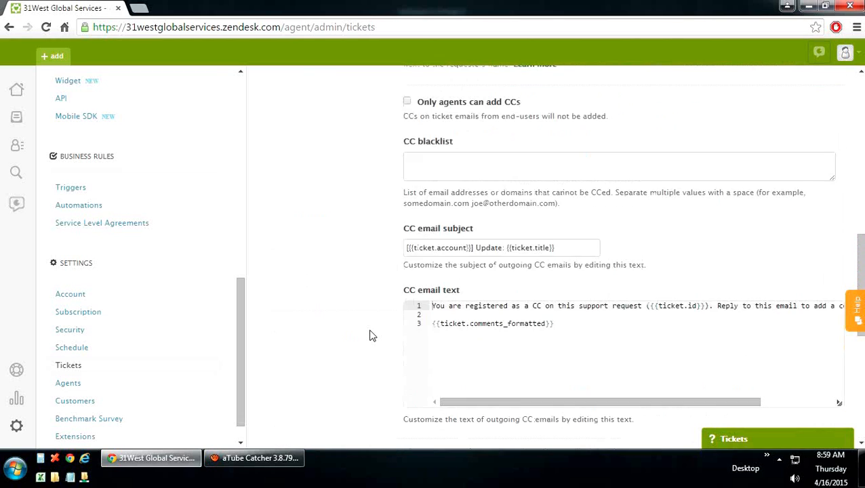
scroll(372, 335, "up", 10)
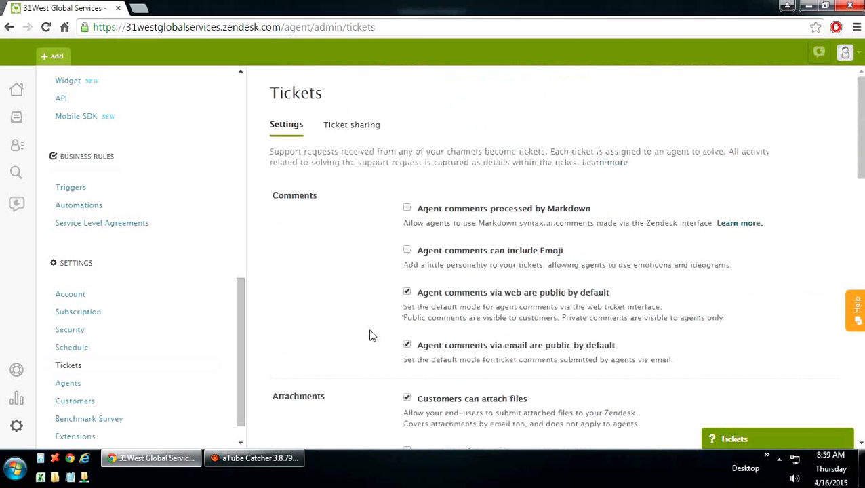
left_click(367, 134)
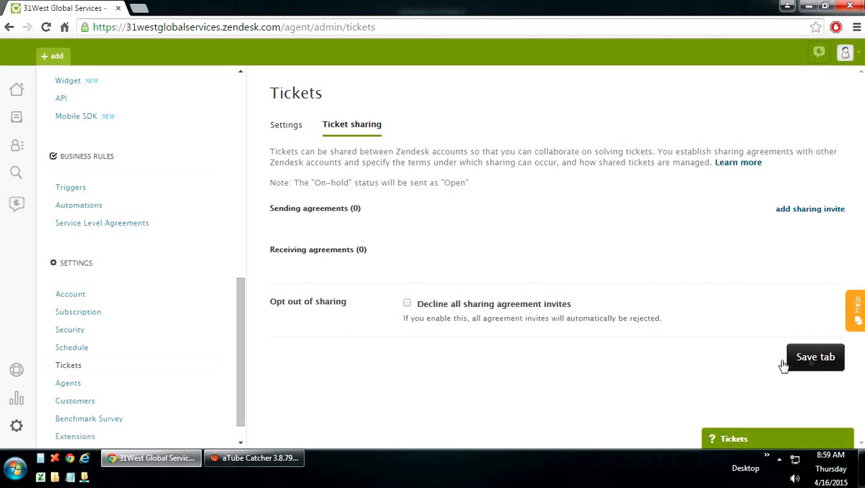
left_click(68, 383)
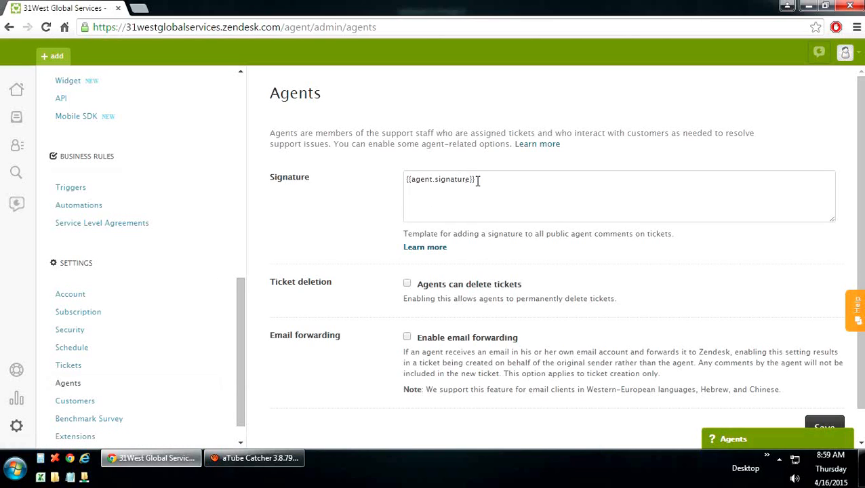
Step: Replace the {{agent.signature}} placeholder with 'Support Agent 31West Global Services' and save
left_click_drag(476, 181, 398, 184)
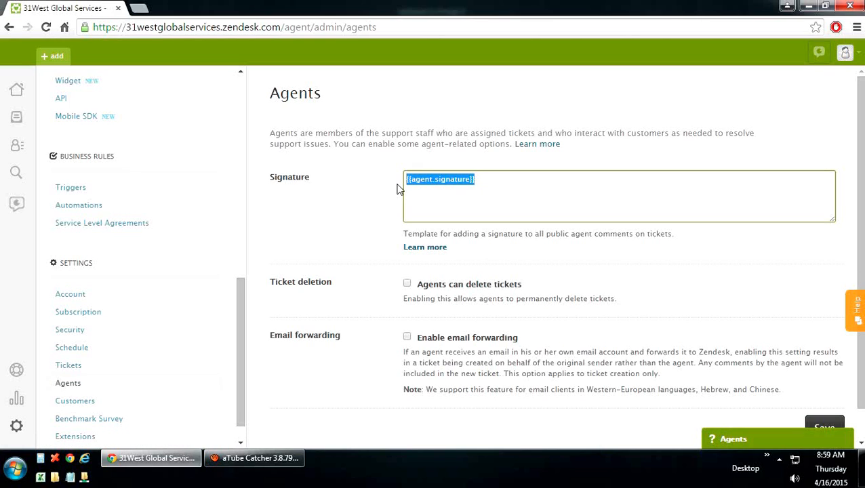
key("BackSpace")
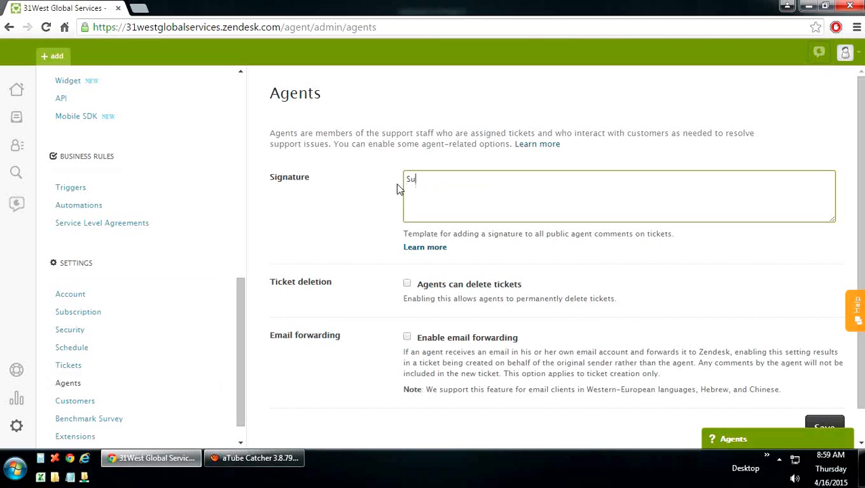
type("Support, Agen")
type("31West ")
type("Globa")
type("l Servi")
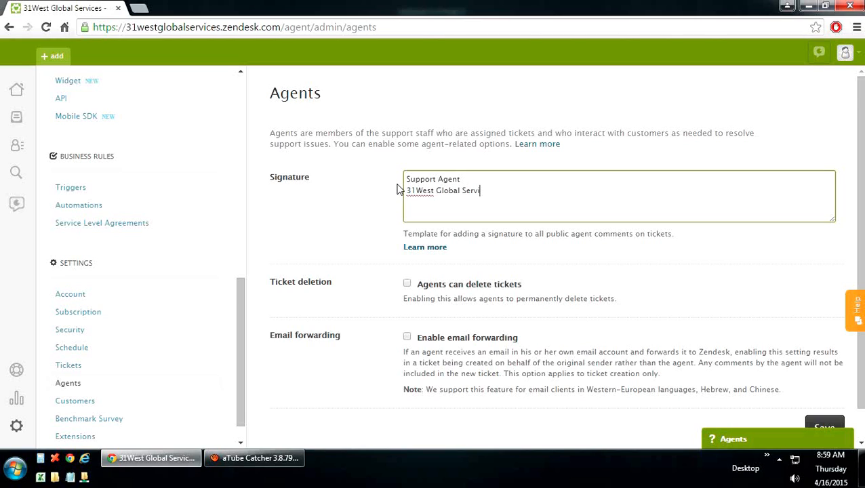
type("ces")
left_click(349, 208)
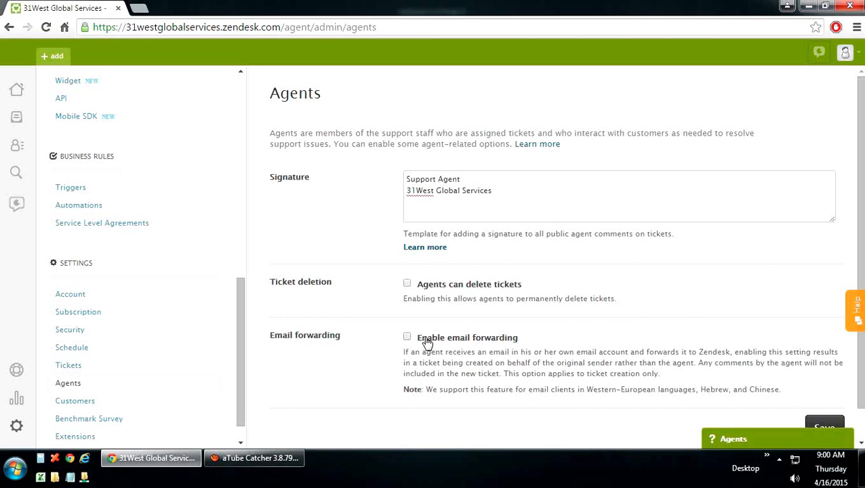
scroll(427, 343, "down", 1)
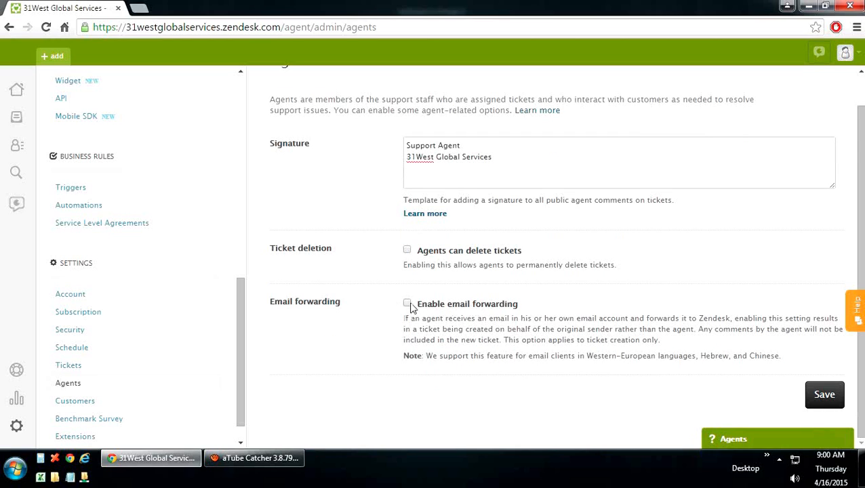
left_click(821, 397)
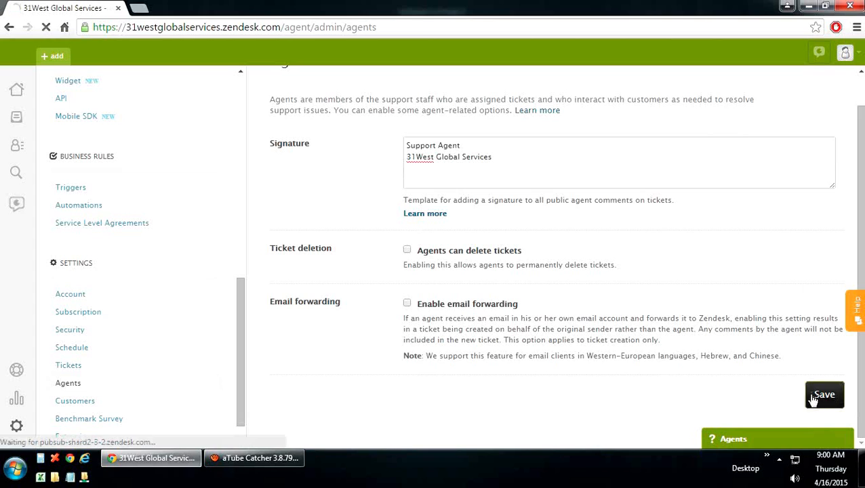
scroll(340, 313, "up", 1)
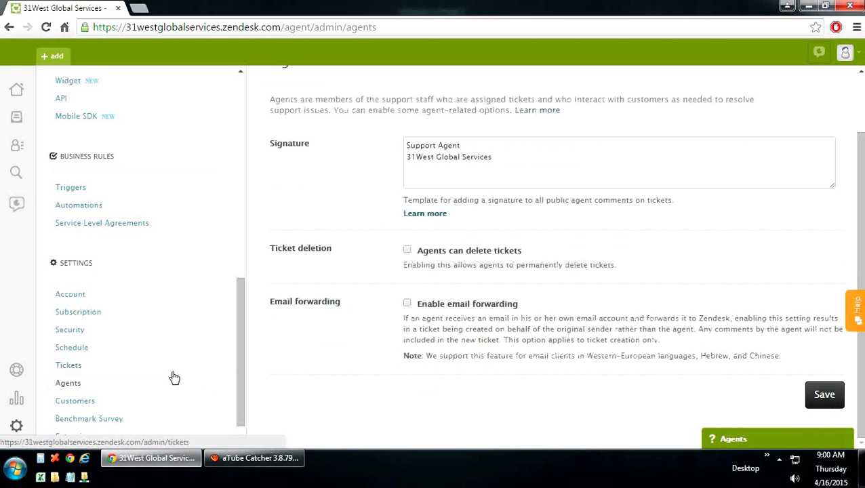
left_click(81, 406)
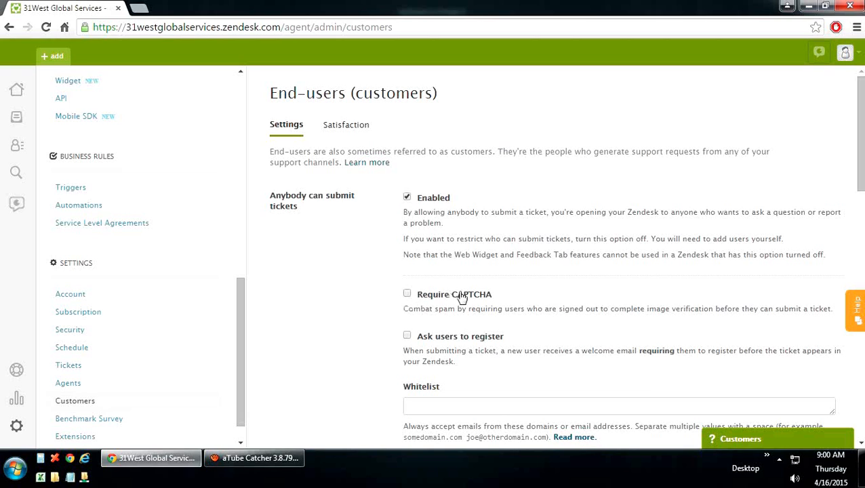
scroll(461, 298, "down", 2)
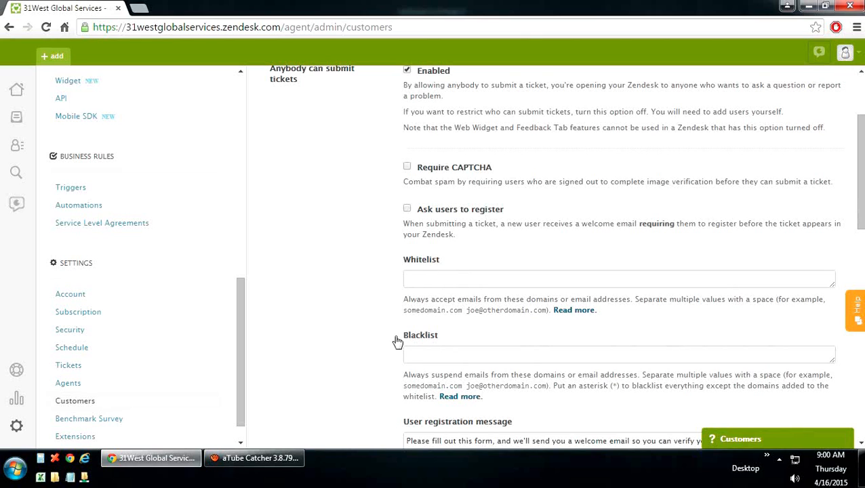
scroll(380, 341, "down", 2)
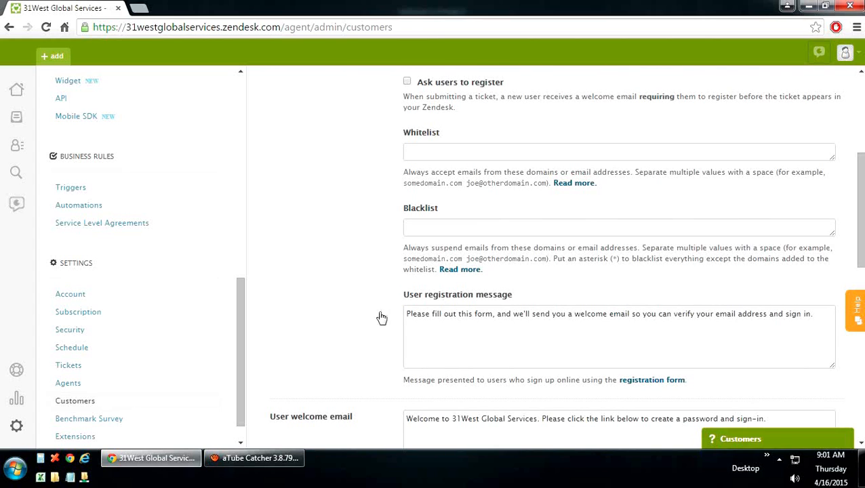
scroll(350, 313, "down", 4)
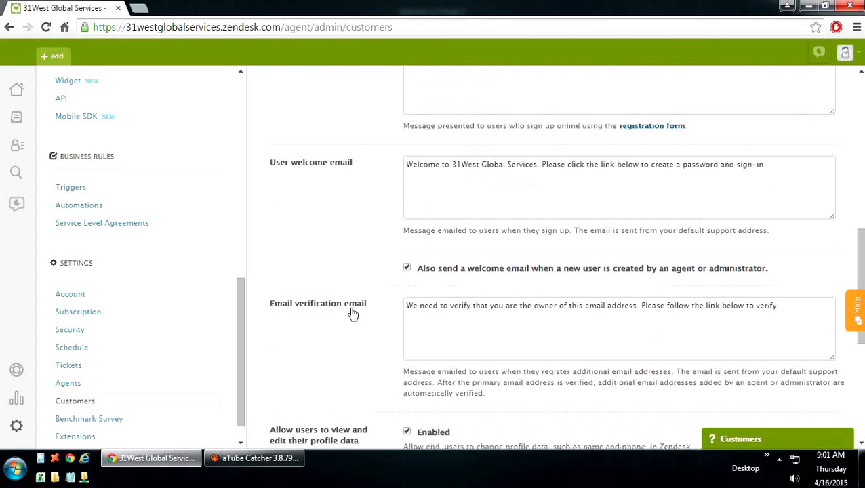
scroll(360, 318, "down", 2)
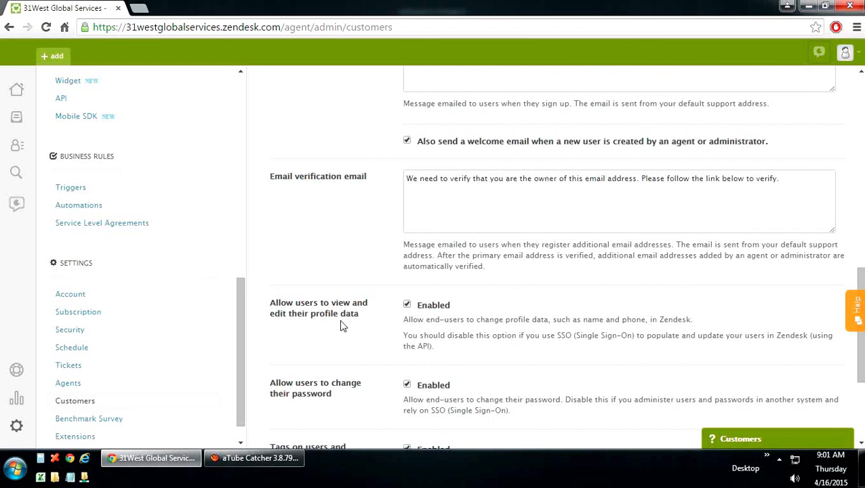
scroll(365, 334, "down", 1)
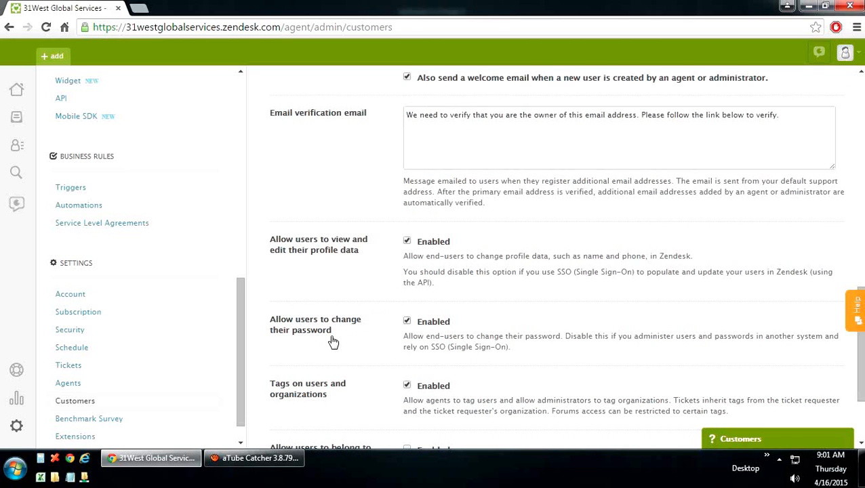
scroll(345, 343, "down", 1)
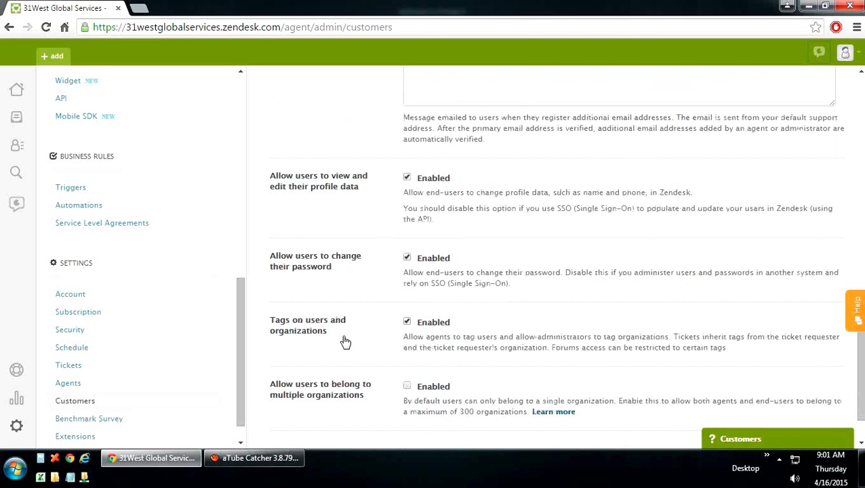
scroll(345, 343, "down", 1)
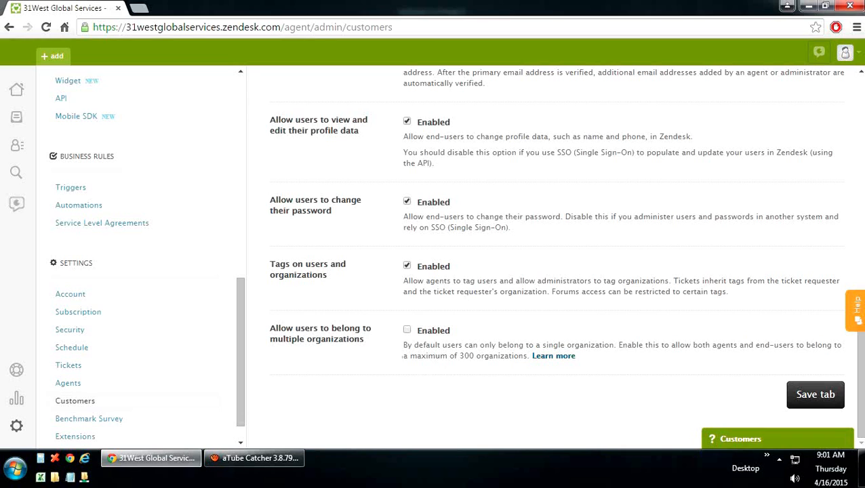
left_click(254, 458)
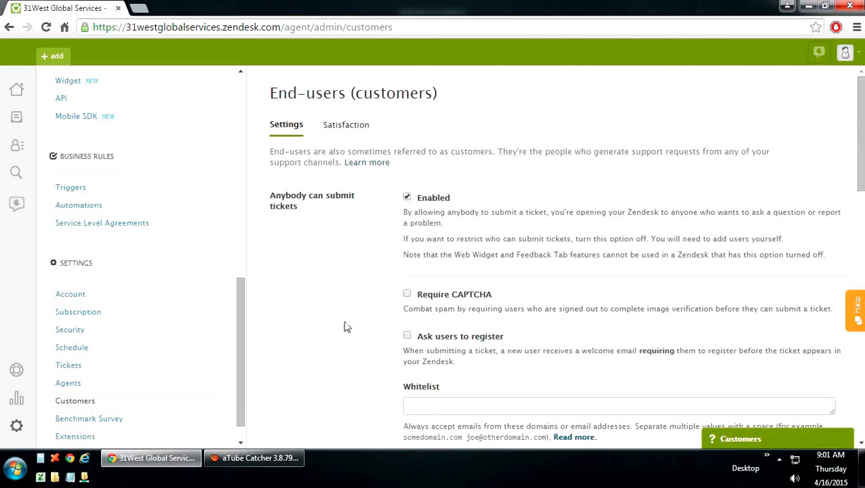
Step: Scroll through the Satisfaction rating options, then view the Benchmark Survey's 96% global benchmark
left_click(351, 135)
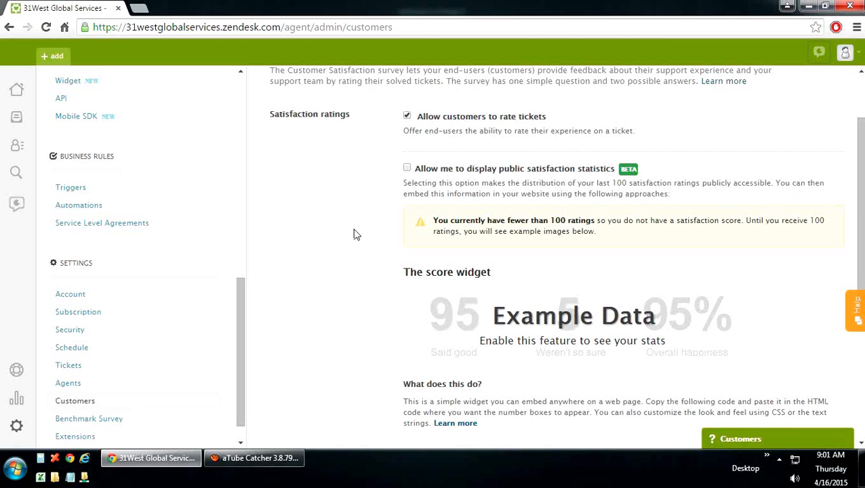
scroll(353, 235, "up", 2)
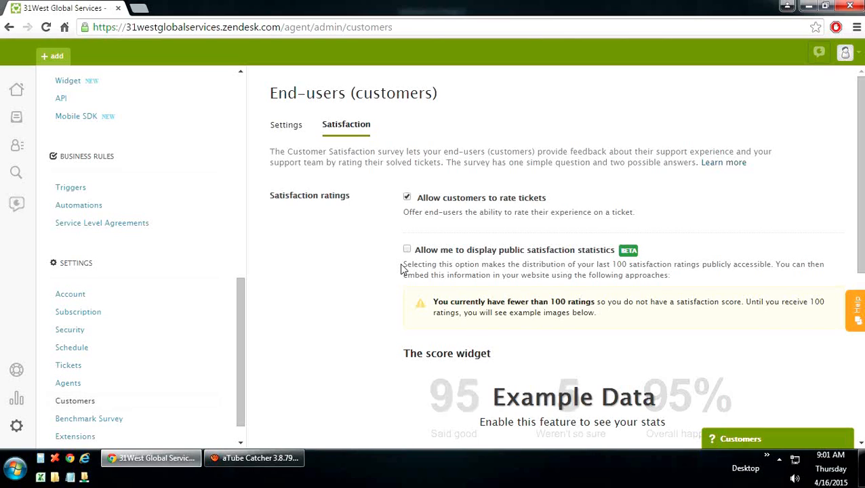
scroll(400, 269, "down", 5)
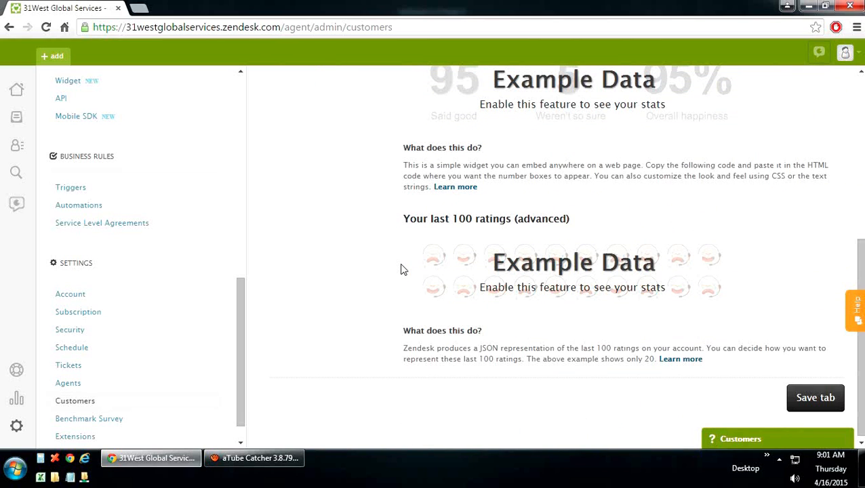
left_click(98, 423)
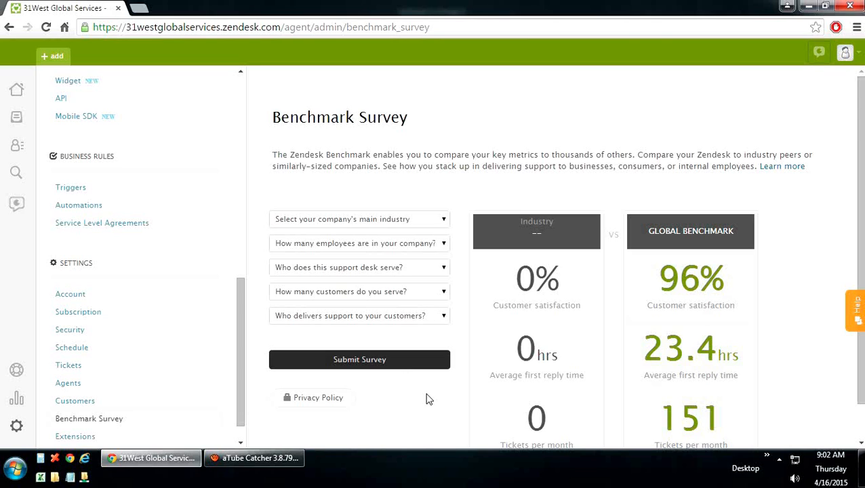
Step: Open Extensions from the admin sidebar to see 0 active targets
scroll(238, 389, "down", 1)
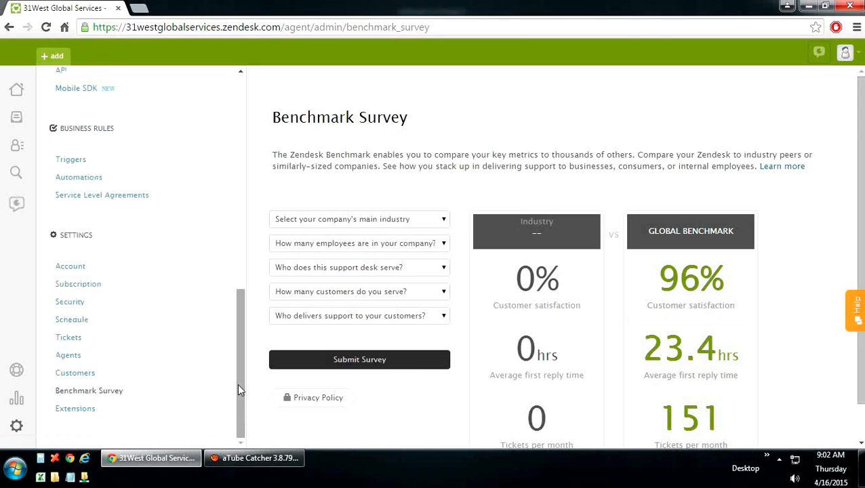
left_click(75, 410)
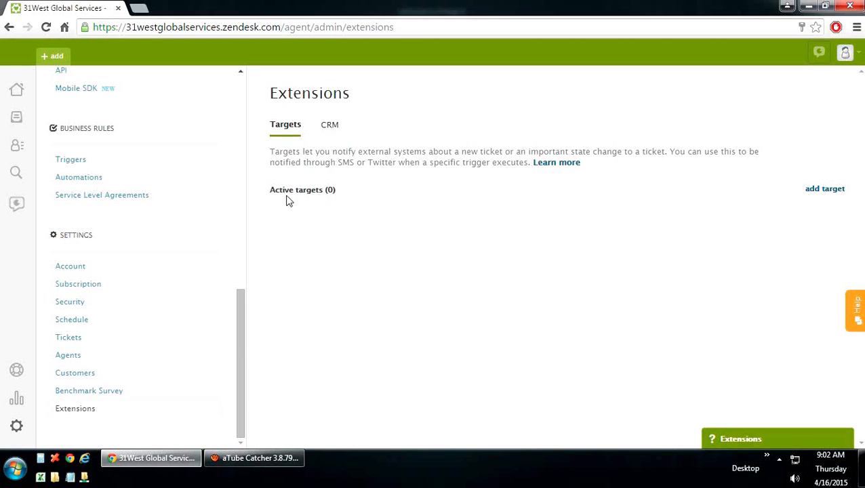
left_click(820, 189)
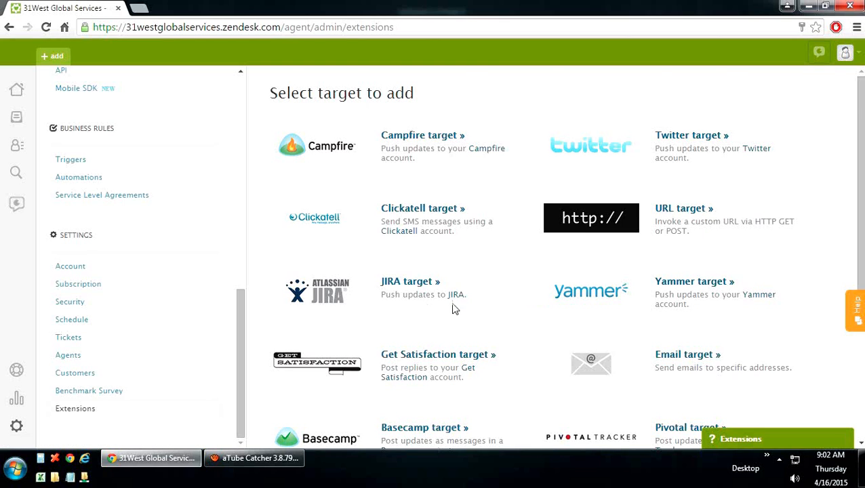
scroll(482, 309, "down", 3)
scroll(483, 309, "down", 1)
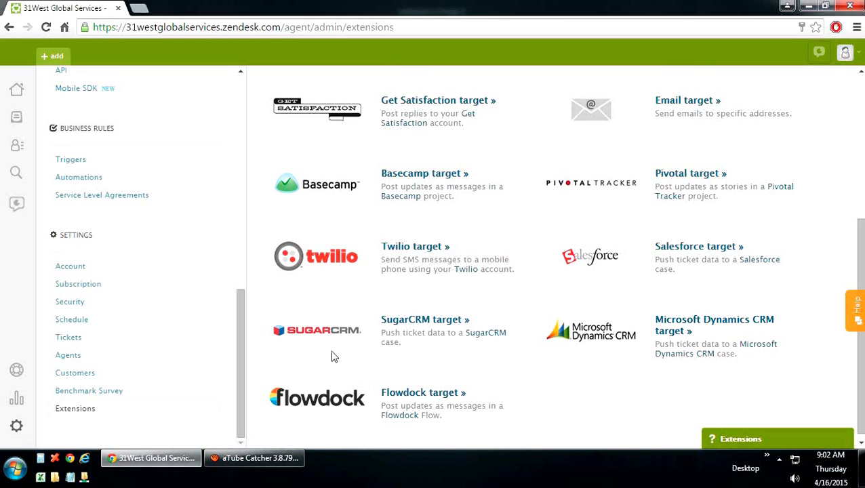
left_click(87, 410)
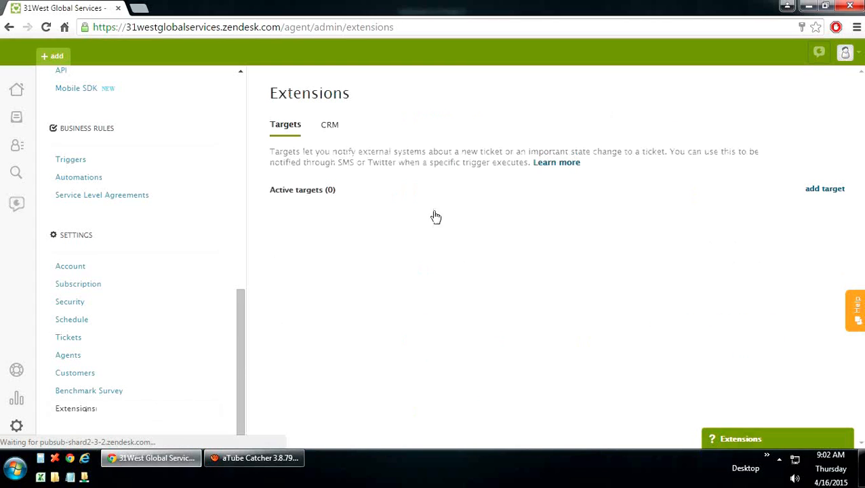
left_click(330, 127)
Step: Pick Microsoft Dynamics 2011 in the Select CRM dropdown and review the rest of the CRM form
scroll(335, 141, "up", 1)
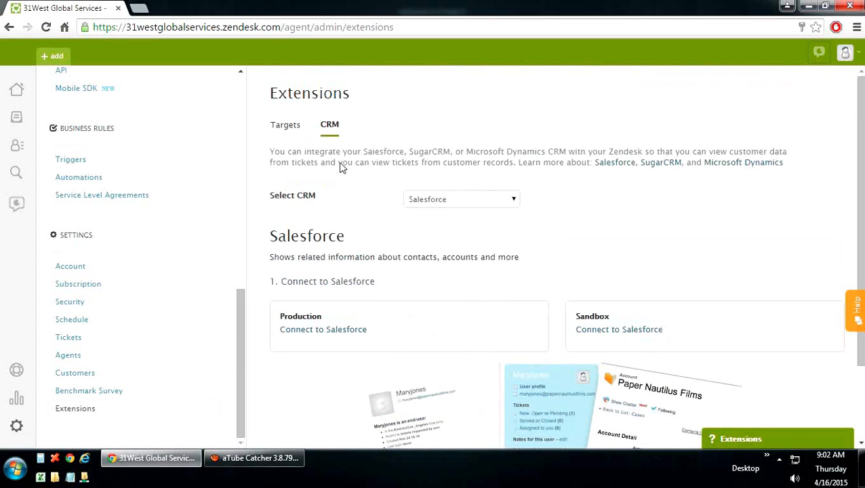
left_click(498, 198)
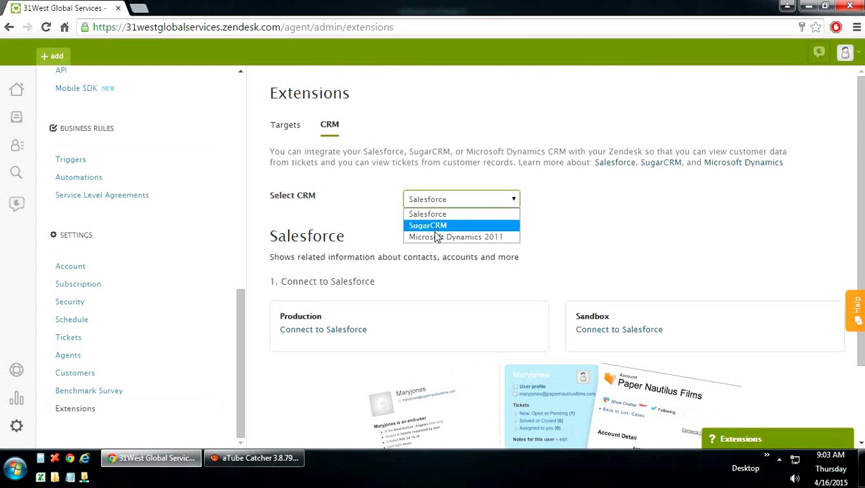
left_click(491, 236)
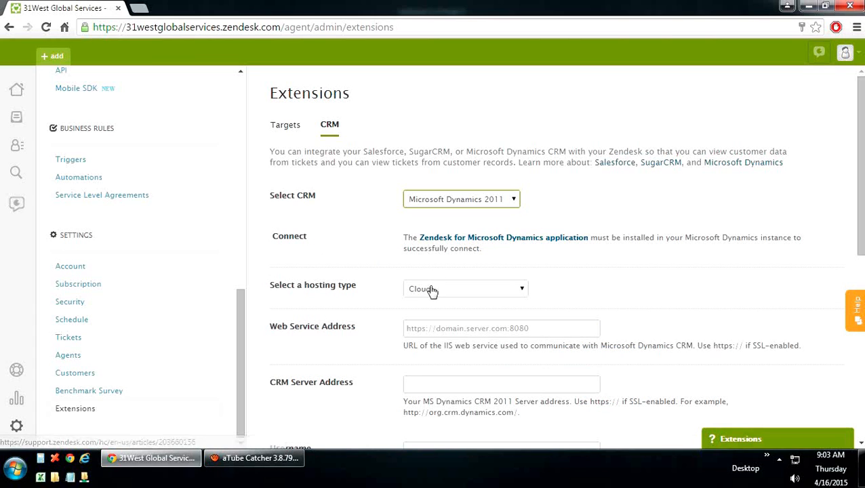
scroll(434, 315, "down", 2)
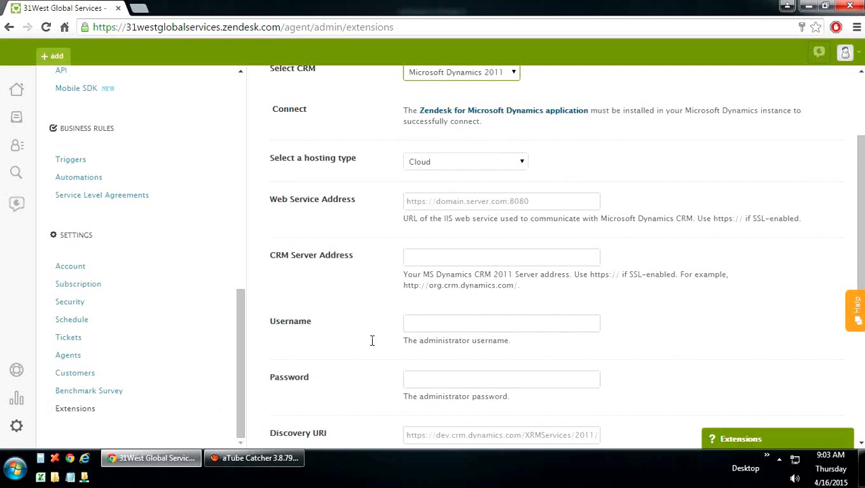
scroll(371, 342, "down", 1)
scroll(372, 346, "down", 3)
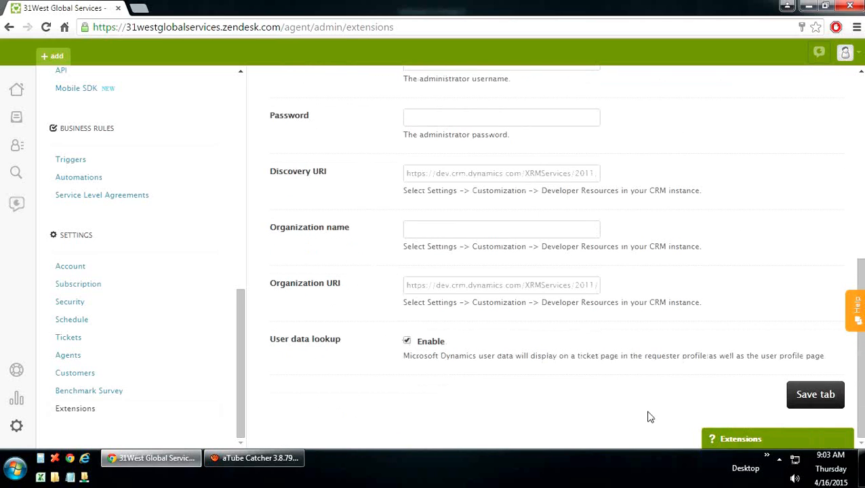
scroll(728, 399, "up", 6)
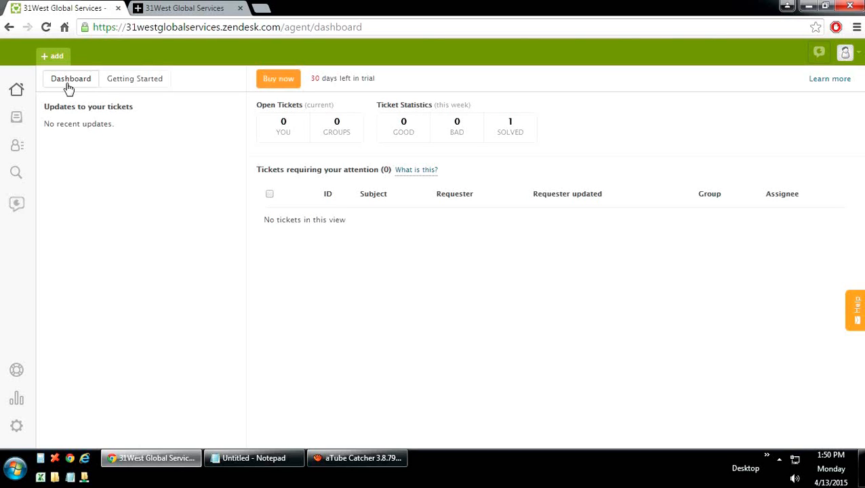
Step: Open sample ticket #1 from the list of tickets solved this week
left_click(506, 142)
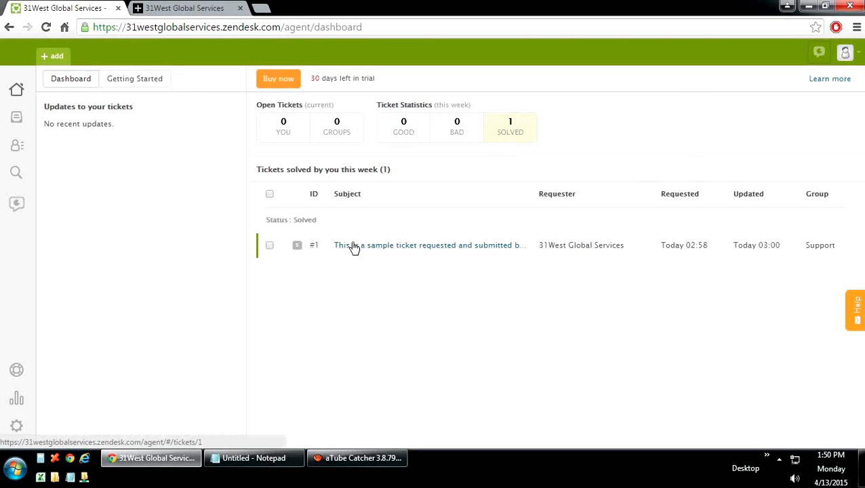
mouse_move(397, 251)
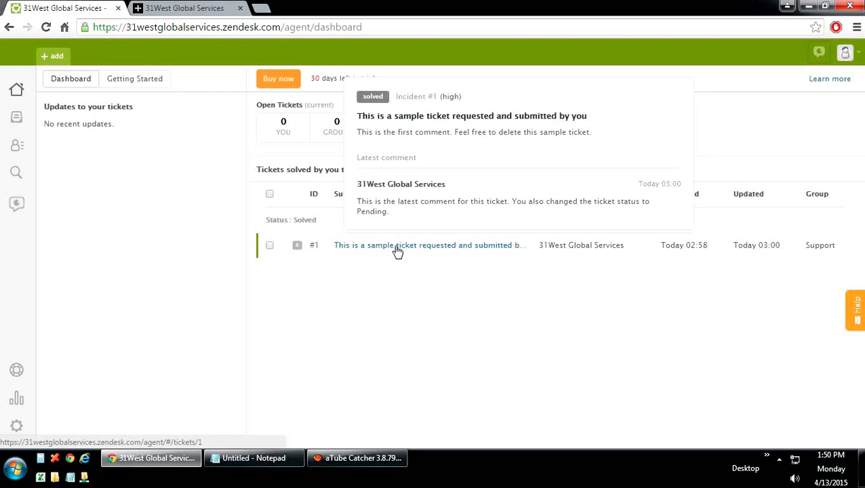
left_click(397, 251)
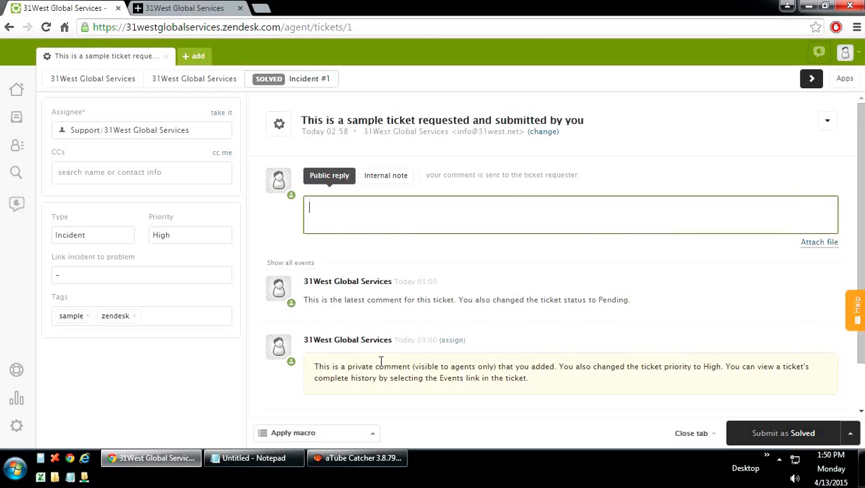
Step: Keep ticket type Incident and submit a public reply 'Reopen Ticket' with the ticket still solved
left_click(202, 244)
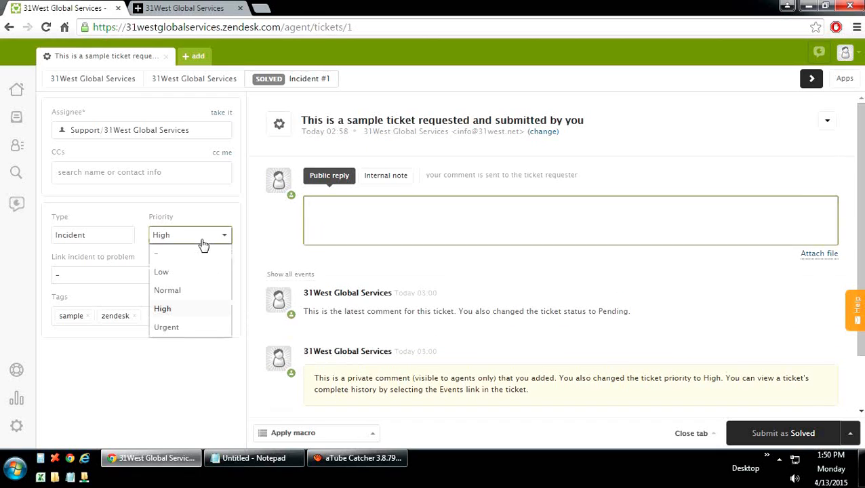
left_click(125, 244)
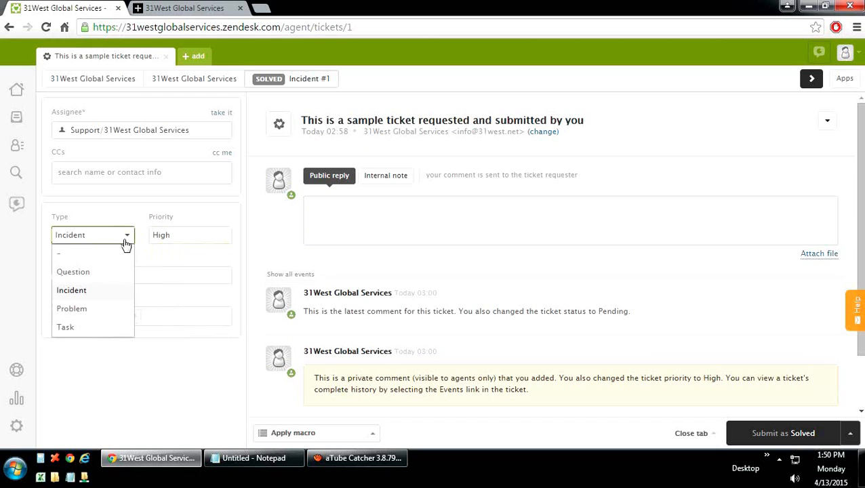
left_click(126, 243)
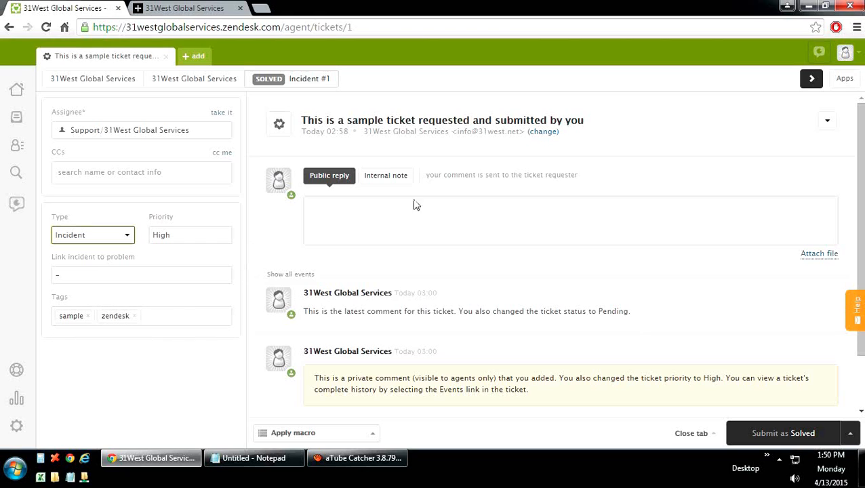
left_click(850, 433)
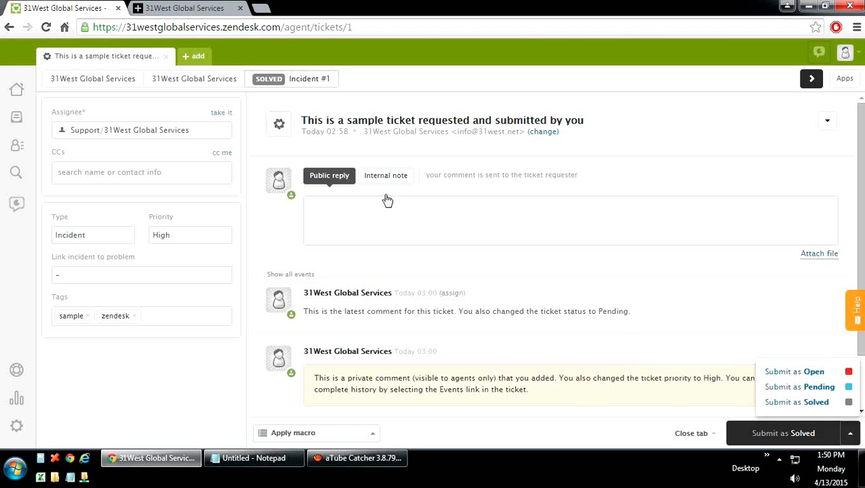
left_click(361, 214)
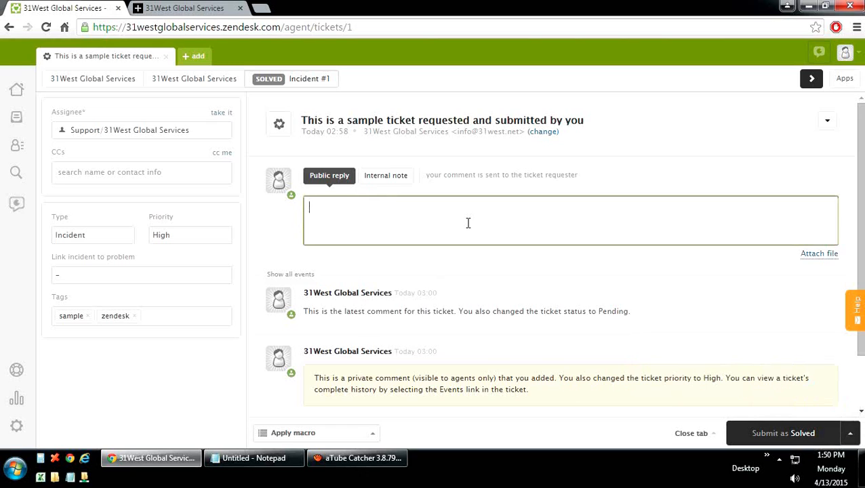
type("Reopen Ticket")
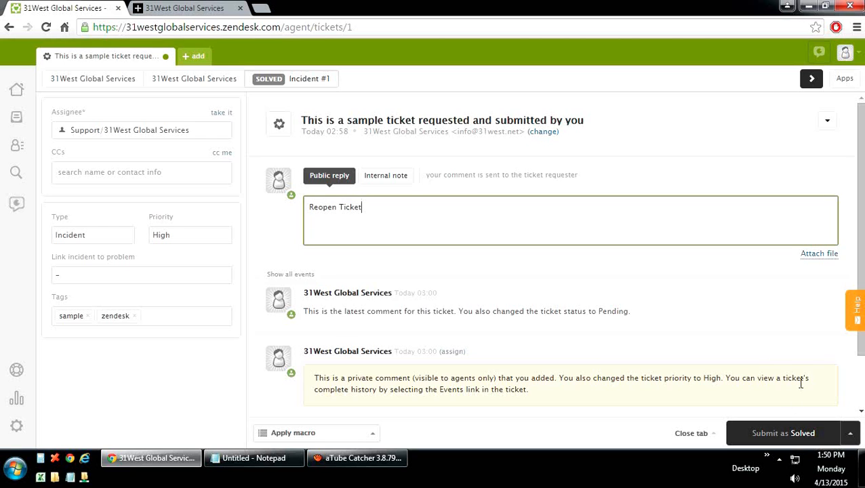
left_click(817, 437)
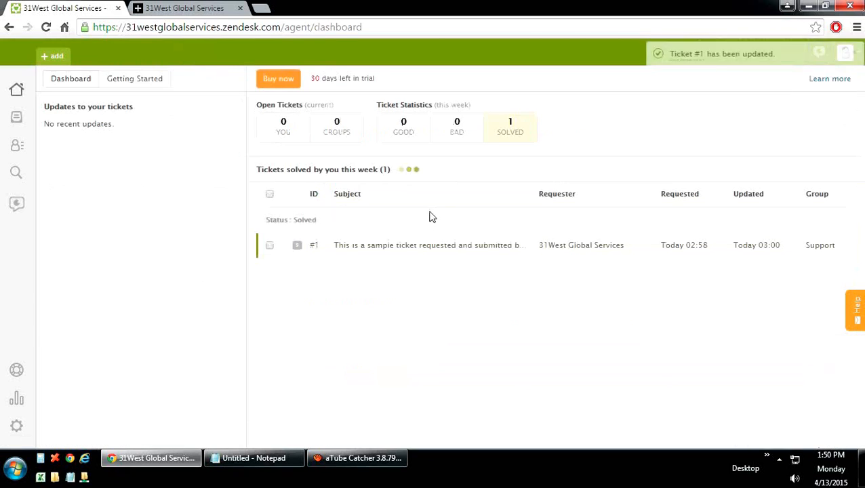
Step: Reopen ticket #1 by submitting it as Open, then list your open tickets
left_click(442, 246)
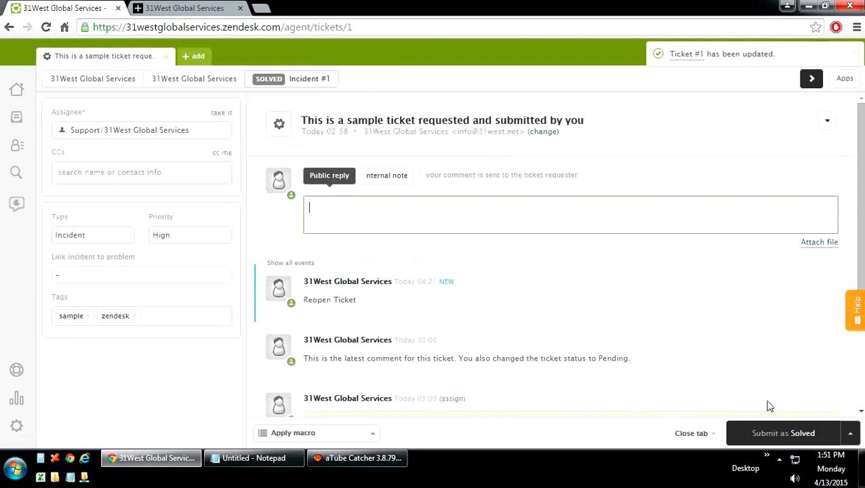
left_click(847, 434)
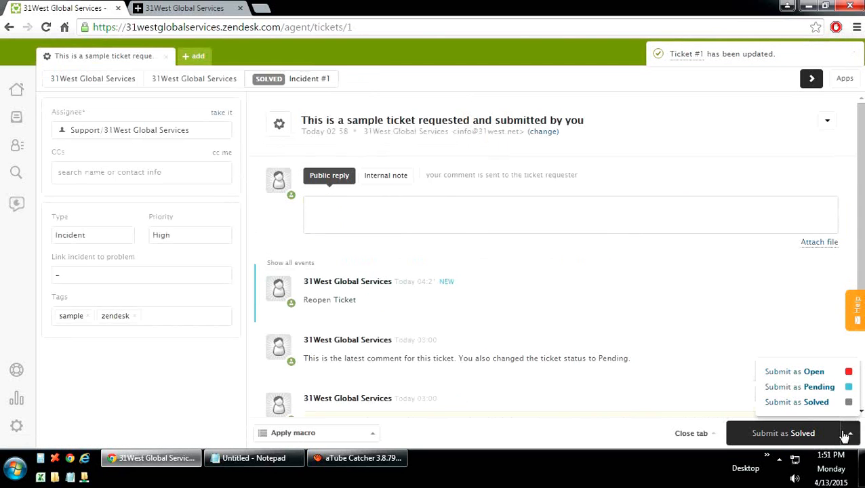
left_click(801, 372)
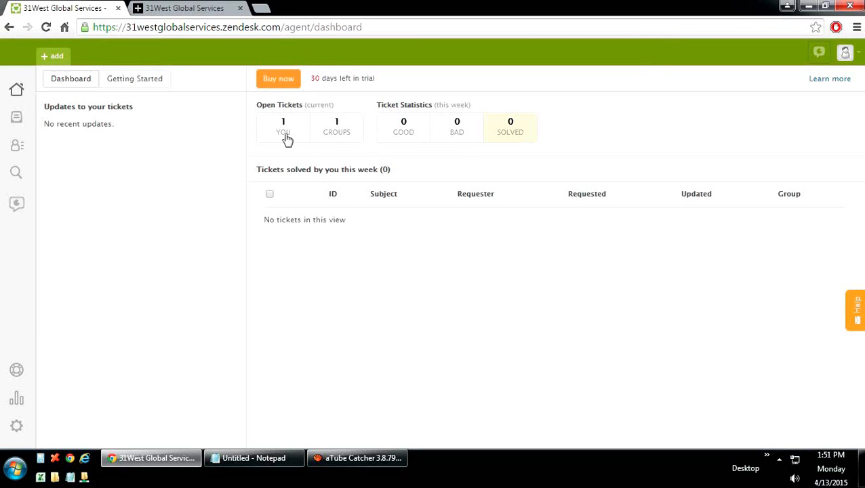
left_click(286, 138)
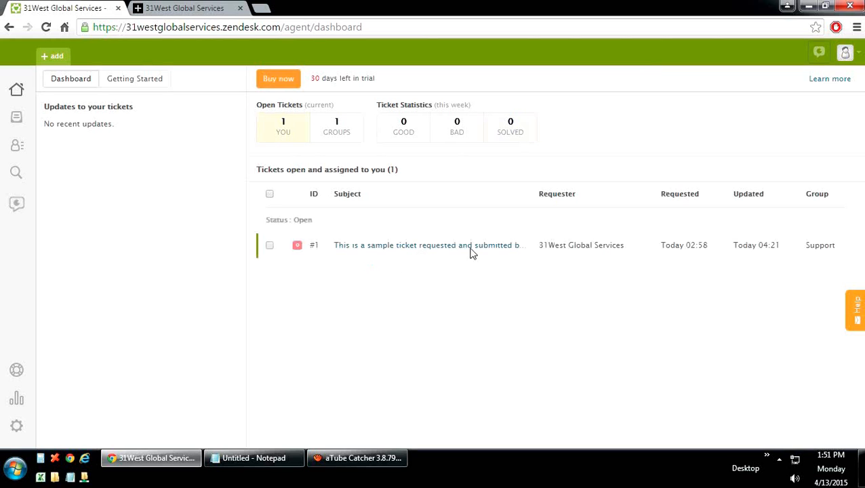